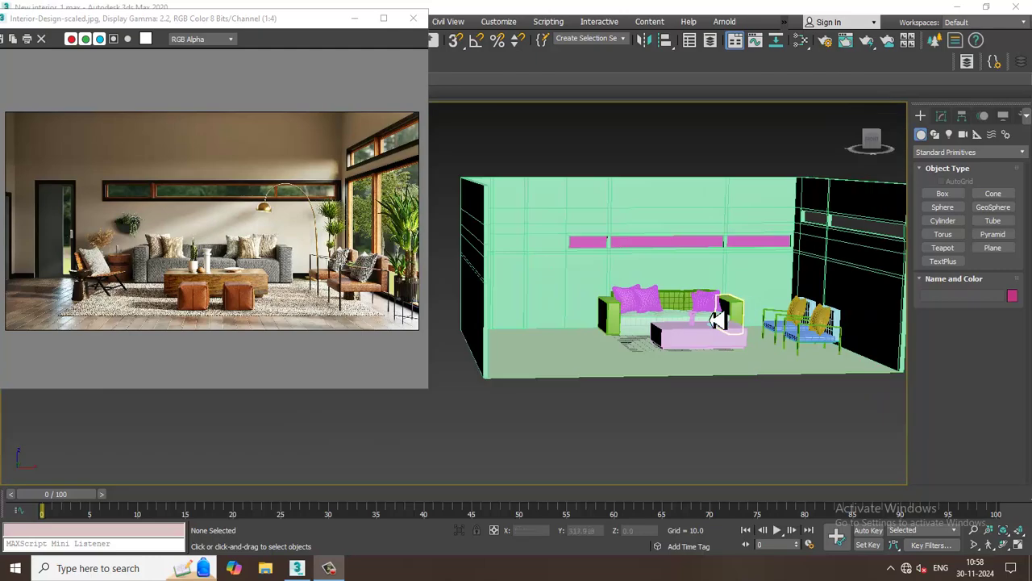
# - Create a box about 42.3 long, 38.9 wide and 40.5 high on the floor in front of the coffee table
pyautogui.keyDown('alt'); pyautogui.moveTo(746, 309); pyautogui.dragTo(720, 324, button='middle'); pyautogui.keyUp('alt')
pyautogui.scroll(3, 720, 323)
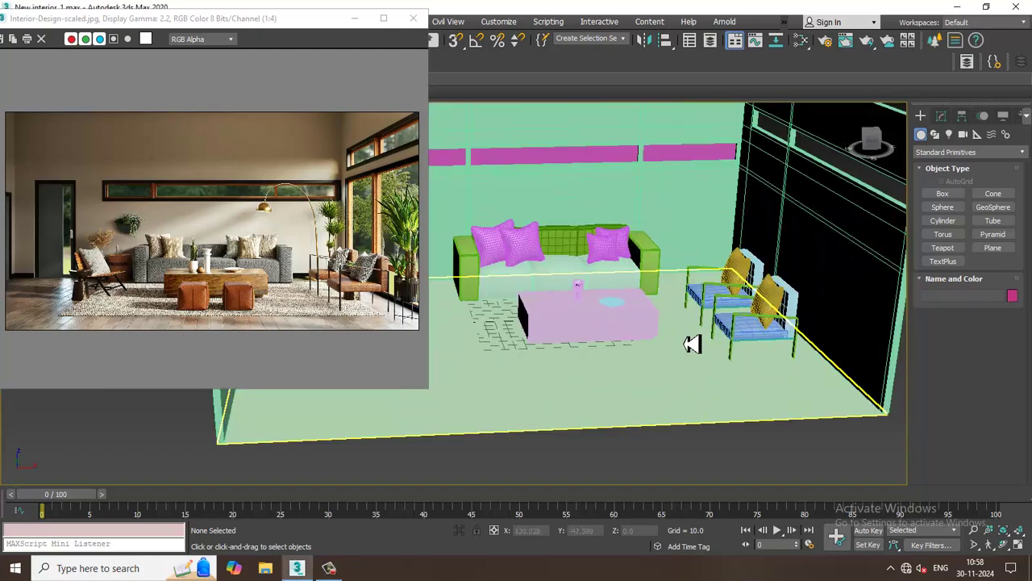
pyautogui.keyDown('alt'); pyautogui.moveTo(670, 296); pyautogui.dragTo(685, 323, button='middle'); pyautogui.keyUp('alt')
pyautogui.scroll(6, 684, 322)
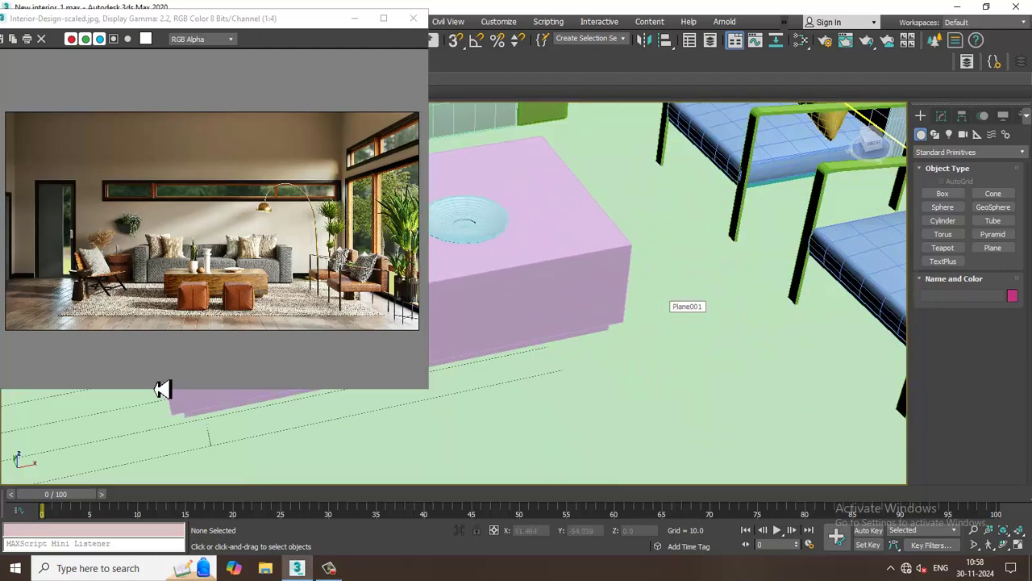
pyautogui.scroll(2, 189, 339)
pyautogui.keyDown('alt'); pyautogui.moveTo(672, 357); pyautogui.dragTo(671, 335, button='middle'); pyautogui.keyUp('alt')
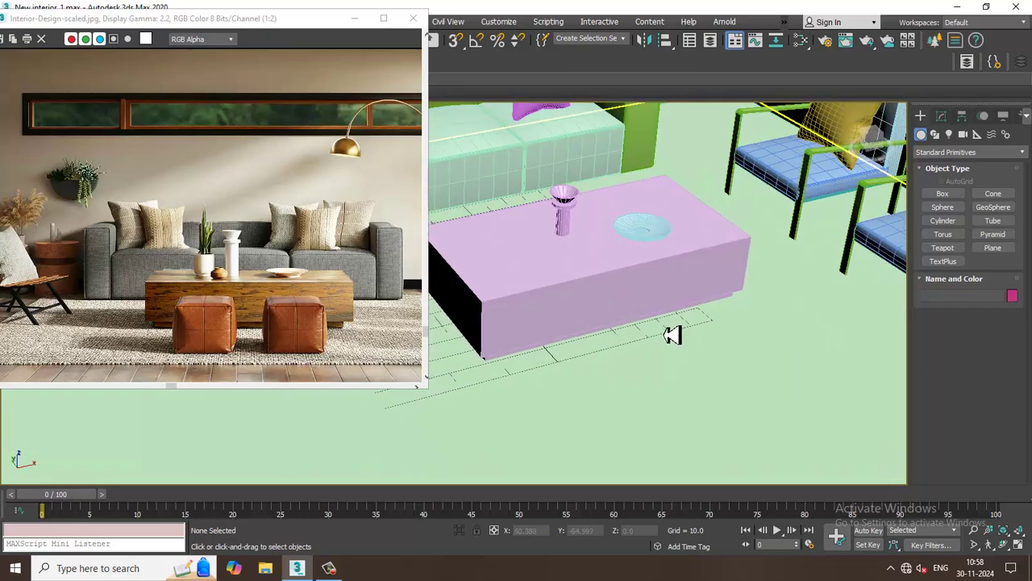
pyautogui.scroll(-4, 732, 328)
pyautogui.keyDown('alt'); pyautogui.moveTo(732, 317); pyautogui.dragTo(740, 324, button='middle'); pyautogui.keyUp('alt')
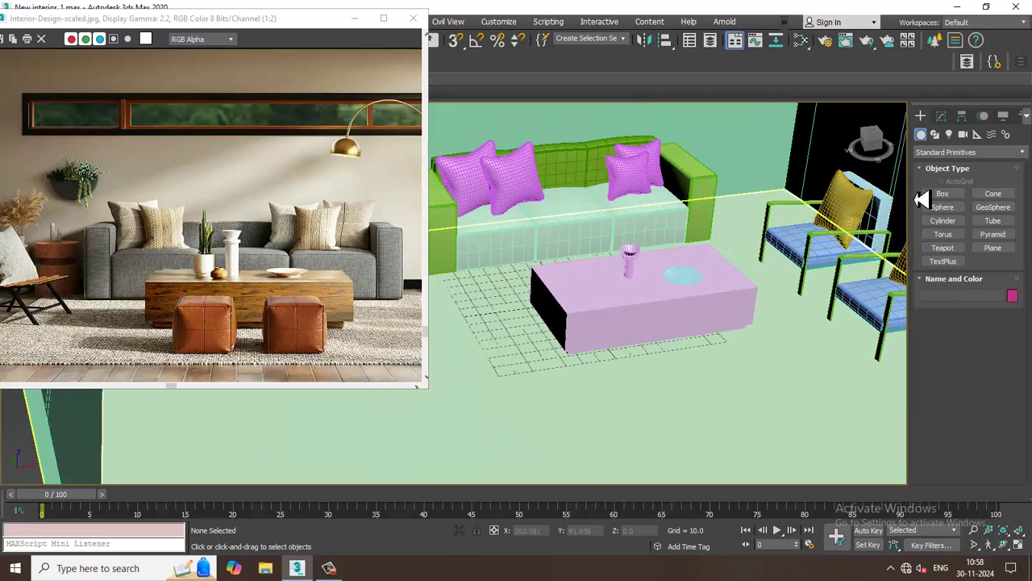
pyautogui.click(957, 197)
pyautogui.keyDown('alt'); pyautogui.moveTo(715, 323); pyautogui.dragTo(716, 333, button='middle'); pyautogui.keyUp('alt')
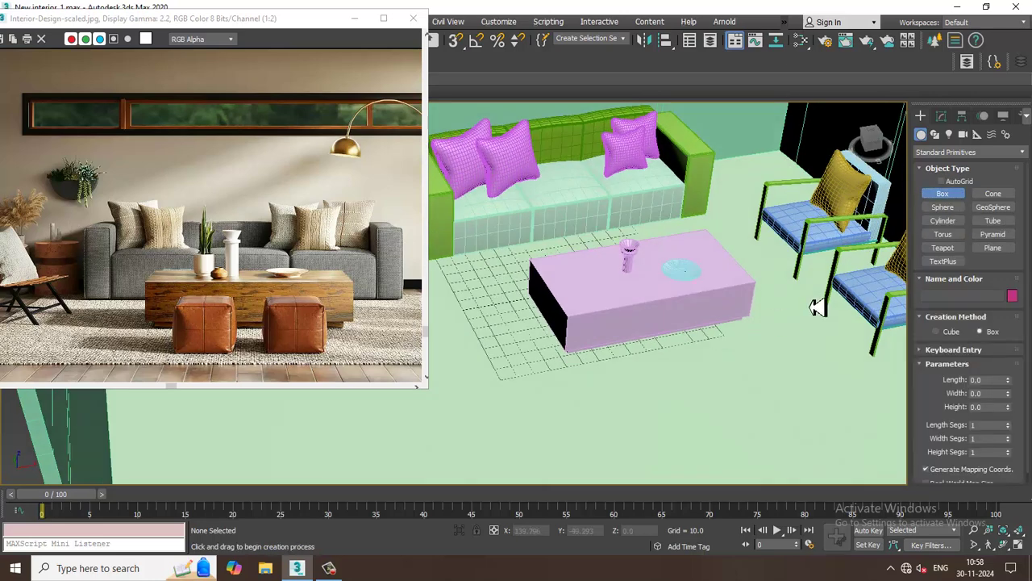
pyautogui.moveTo(646, 387); pyautogui.dragTo(618, 439)
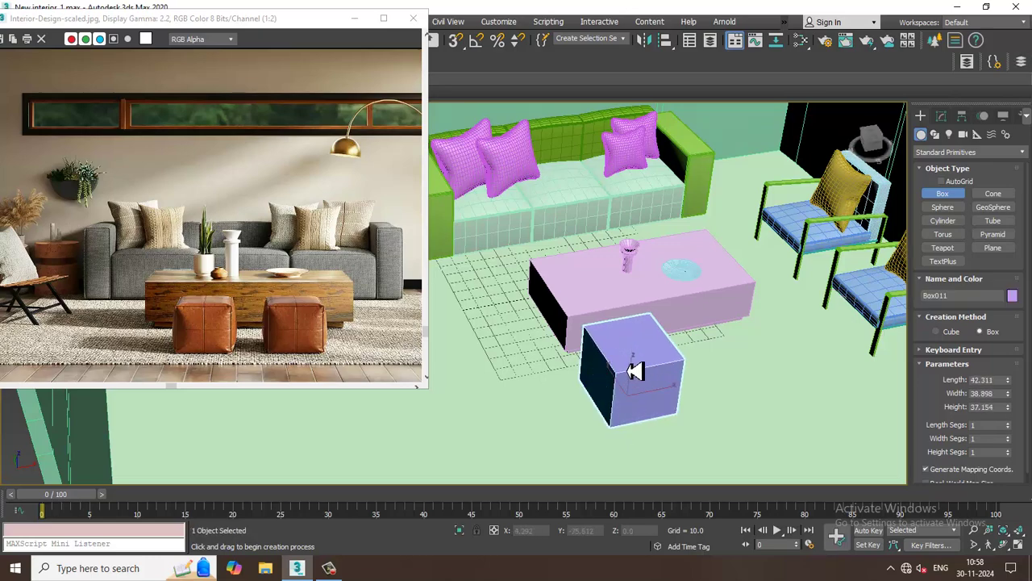
pyautogui.click(636, 362)
# - Scale the new box uniformly and move it into position in front of the coffee table
pyautogui.keyDown('alt'); pyautogui.moveTo(636, 362); pyautogui.dragTo(712, 359, button='middle'); pyautogui.keyUp('alt')
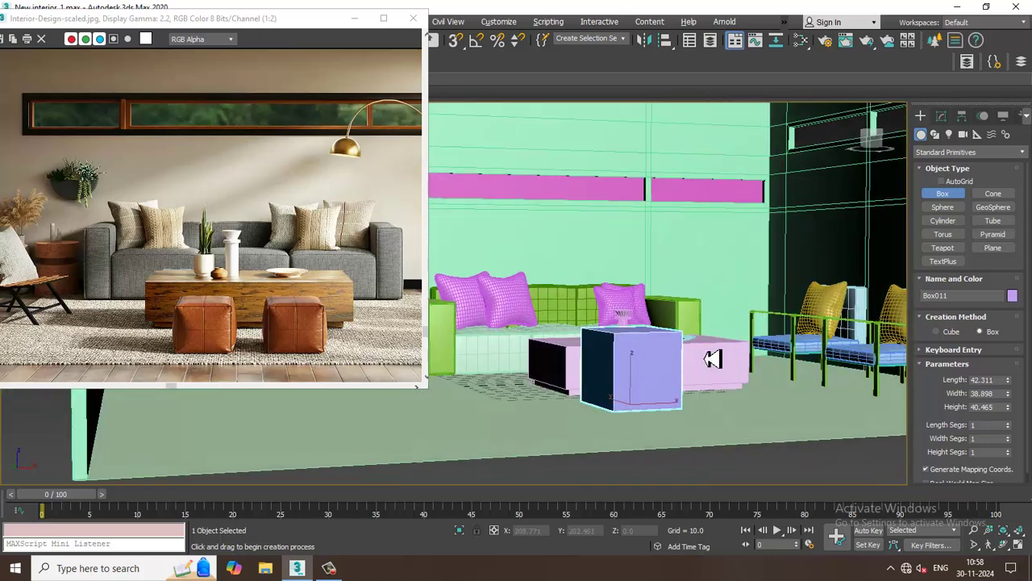
pyautogui.scroll(4, 645, 396)
pyautogui.press('r')
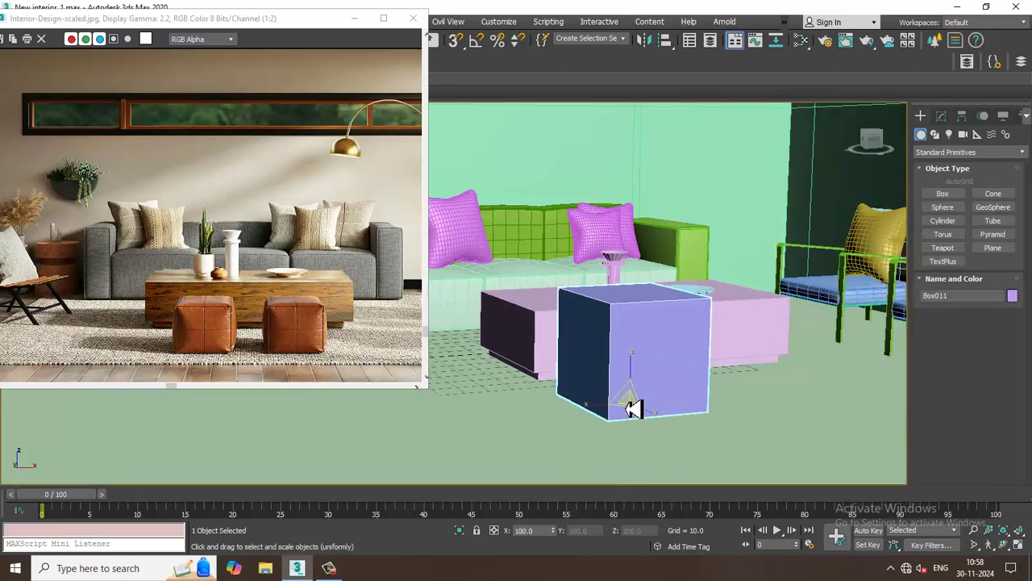
pyautogui.moveTo(633, 409); pyautogui.dragTo(645, 417)
pyautogui.press('w')
pyautogui.moveTo(639, 373); pyautogui.dragTo(648, 383)
pyautogui.scroll(3, 652, 387)
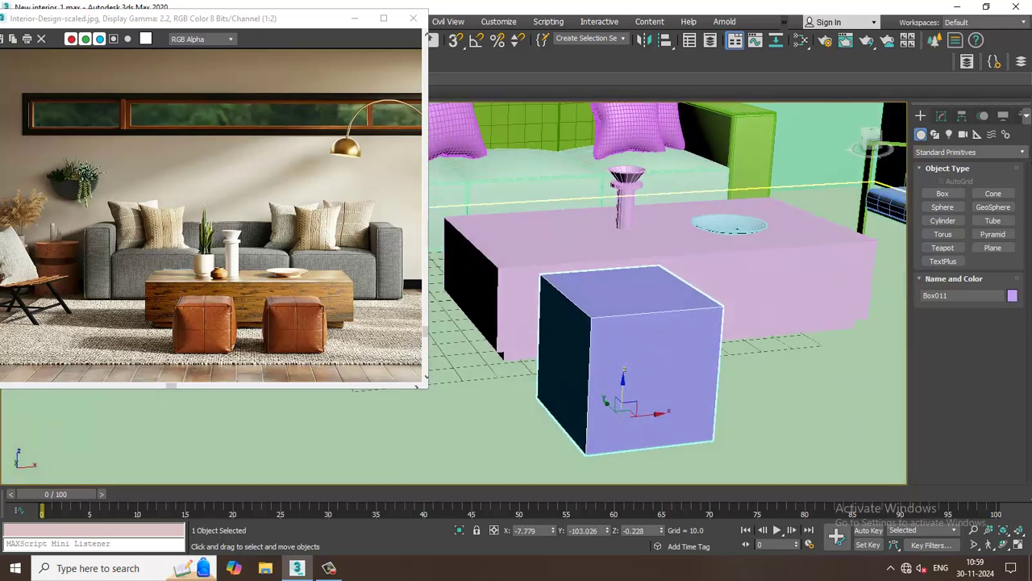
# - Set the box's length, width and height segments to 3 each
pyautogui.click(941, 116)
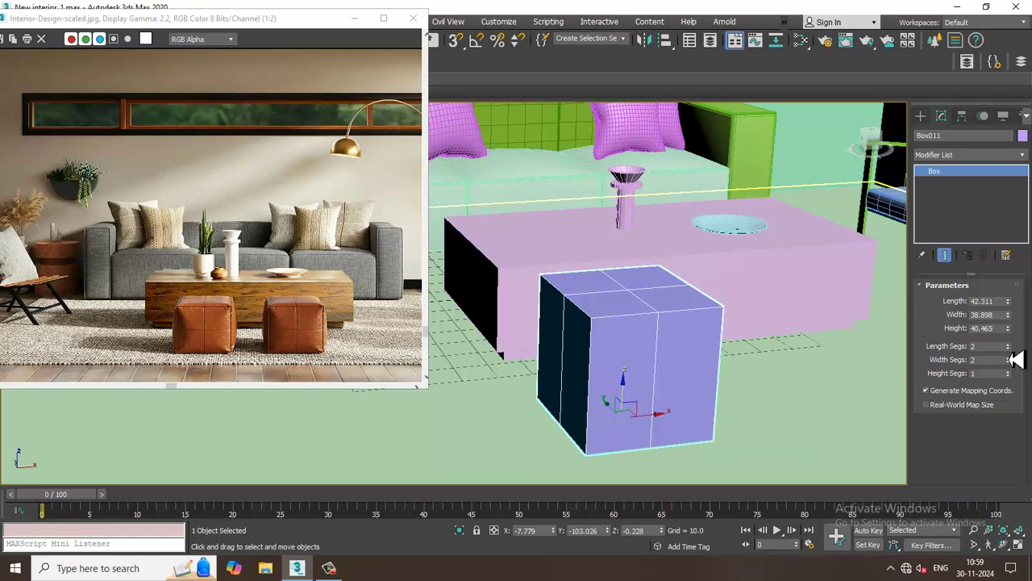
pyautogui.click(1008, 345)
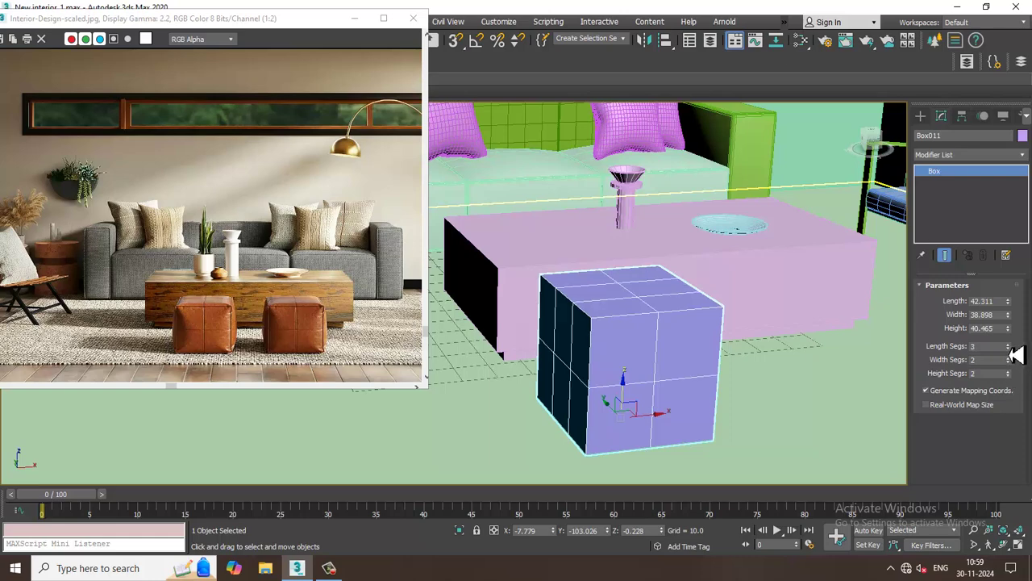
pyautogui.click(1009, 357)
pyautogui.click(1008, 371)
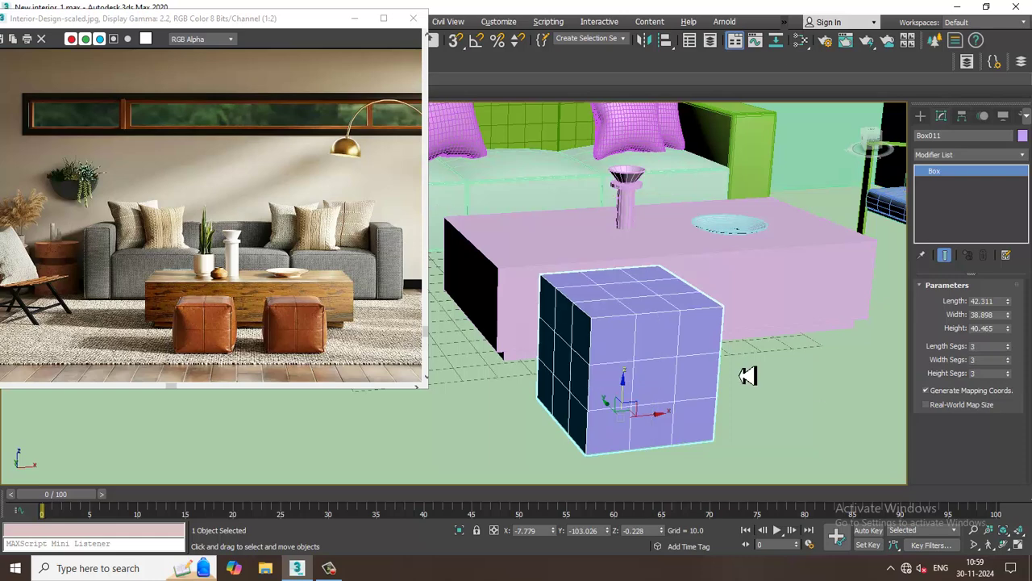
# - Convert the segmented box to an Editable Poly
pyautogui.keyDown('alt'); pyautogui.moveTo(750, 374); pyautogui.dragTo(636, 301, button='middle'); pyautogui.keyUp('alt')
pyautogui.rightClick(626, 294)
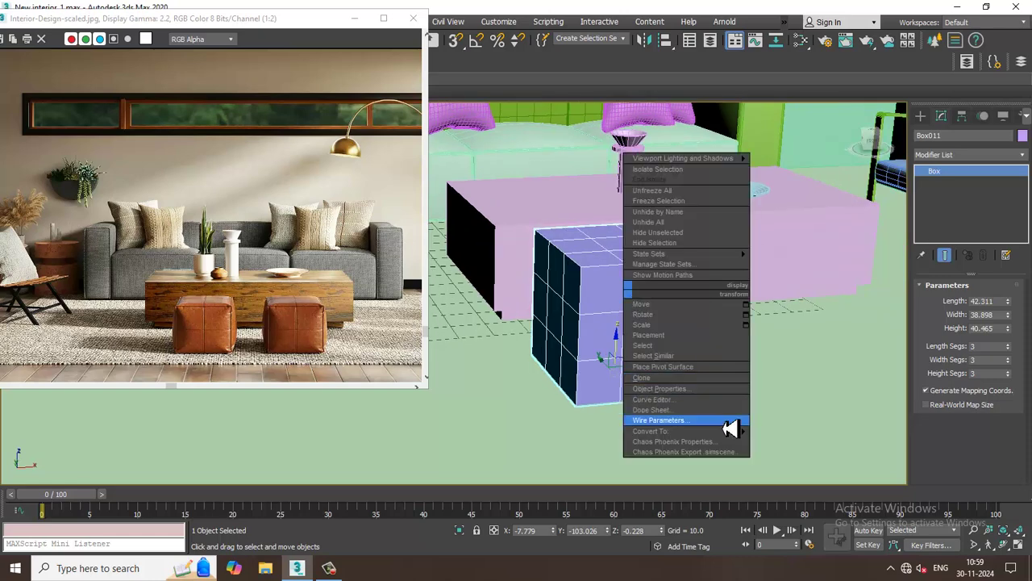
pyautogui.moveTo(725, 431)
pyautogui.click(835, 452)
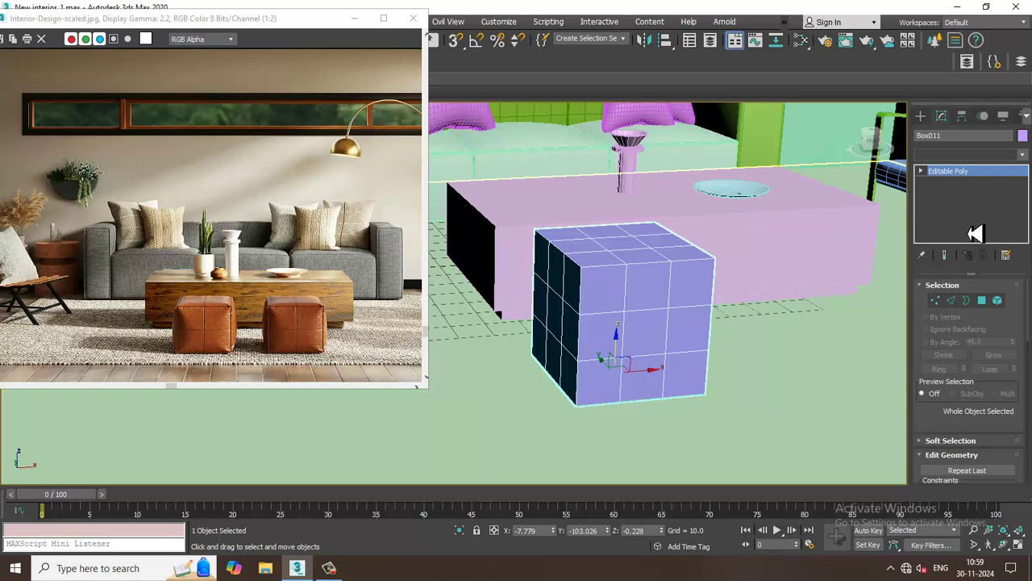
pyautogui.click(973, 155)
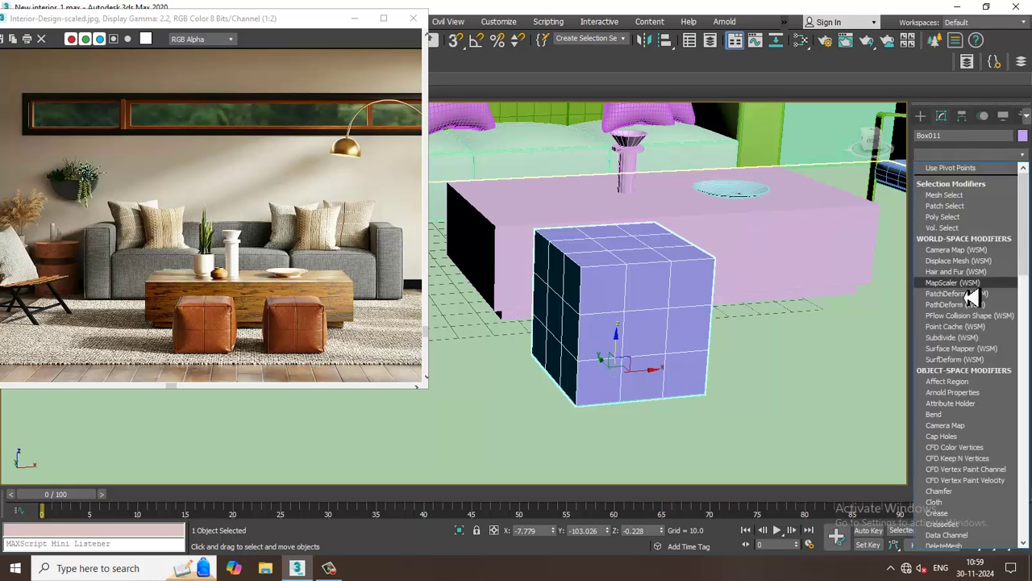
pyautogui.click(666, 329)
# - Shift the reference image window clear of the modeling ribbon and expand the ribbon to show its polygon tools
pyautogui.keyDown('alt'); pyautogui.moveTo(549, 247); pyautogui.dragTo(631, 307, button='middle'); pyautogui.keyUp('alt')
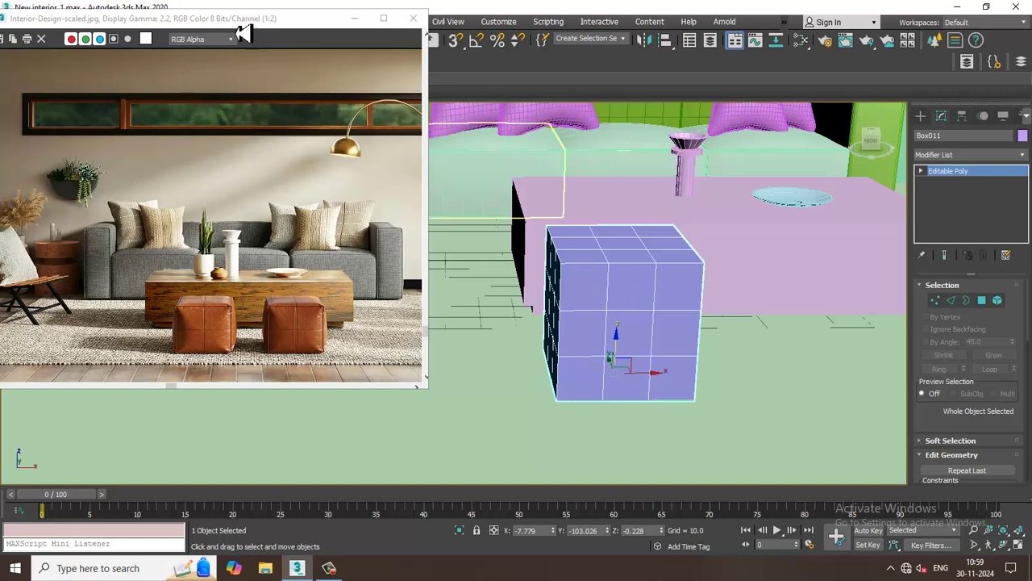
pyautogui.moveTo(258, 20); pyautogui.dragTo(237, 174)
pyautogui.click(49, 89)
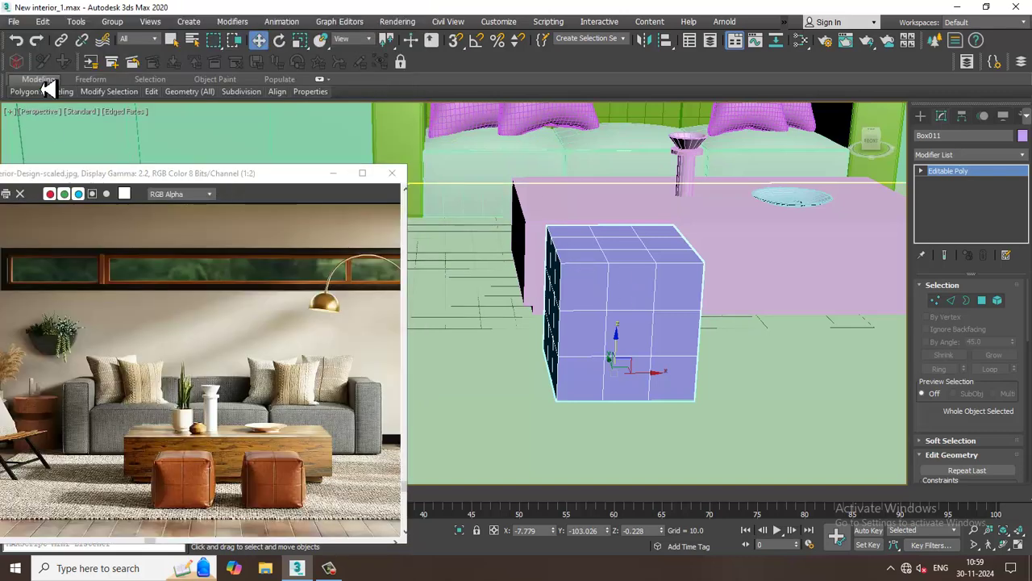
pyautogui.click(49, 89)
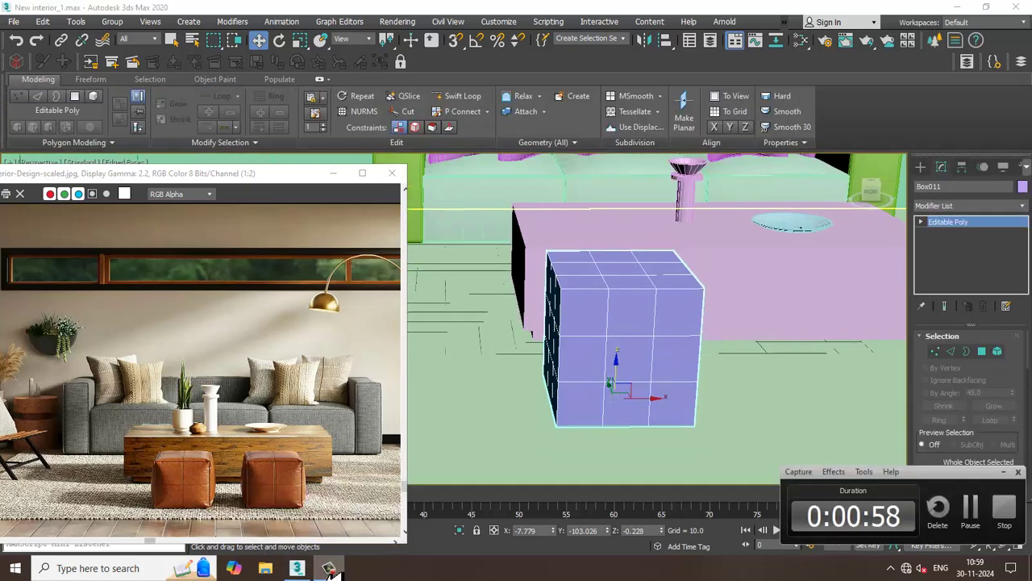
# - Add Swift Loop edge loops close to the box's outer edges, along its sides, upper rim and base
pyautogui.click(453, 100)
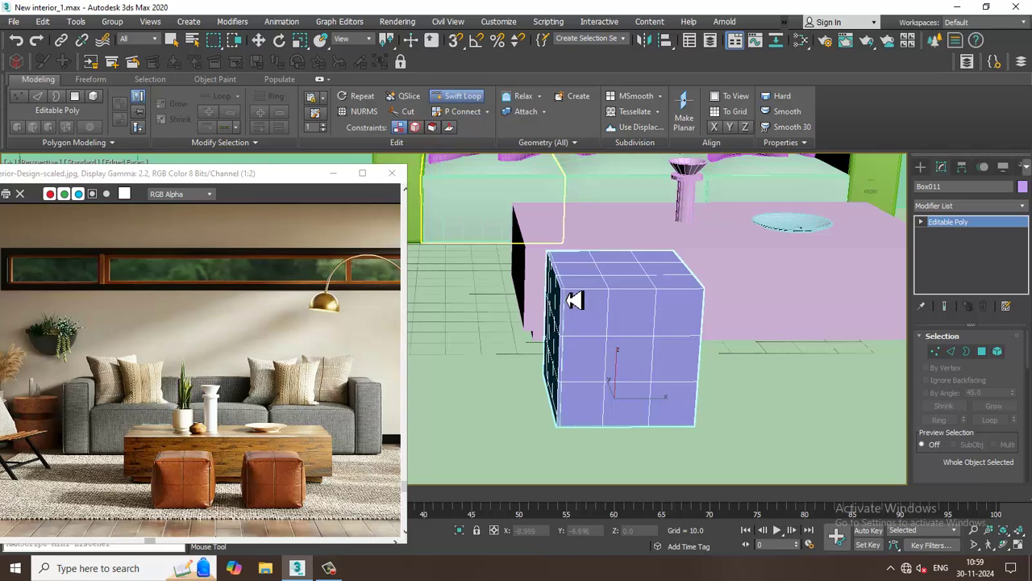
pyautogui.scroll(3, 702, 300)
pyautogui.click(703, 297)
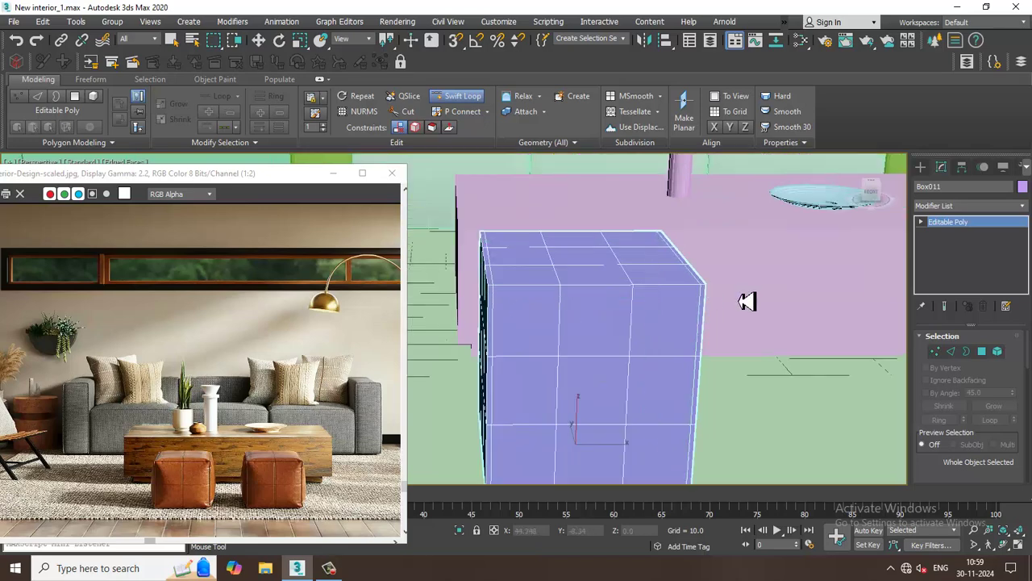
pyautogui.keyDown('alt'); pyautogui.moveTo(608, 295); pyautogui.dragTo(736, 306, button='middle'); pyautogui.keyUp('alt')
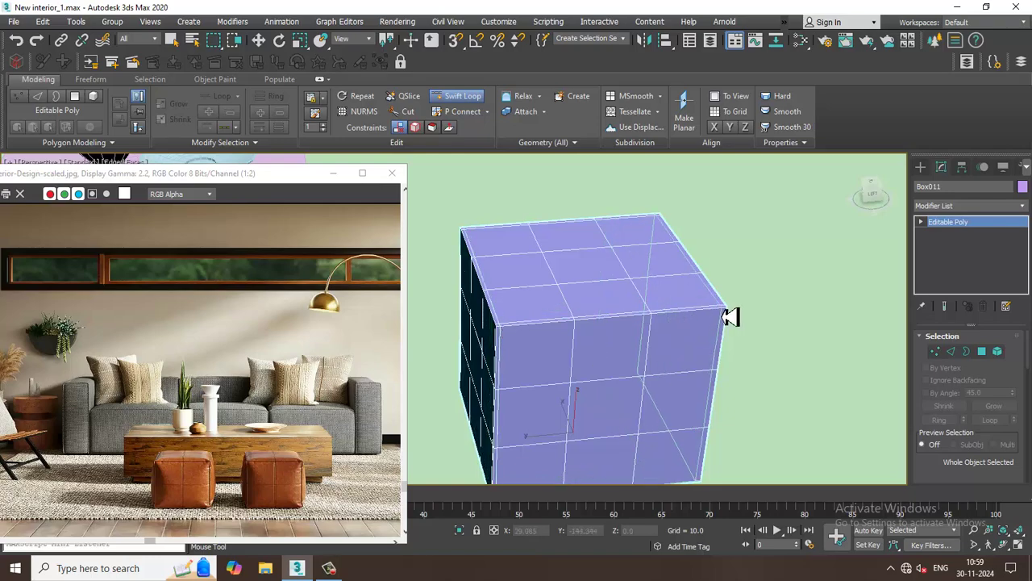
pyautogui.keyDown('alt'); pyautogui.moveTo(765, 346); pyautogui.dragTo(701, 314, button='middle'); pyautogui.keyUp('alt')
pyautogui.moveTo(677, 355); pyautogui.dragTo(680, 329, button='middle')
pyautogui.scroll(3, 639, 274)
pyautogui.moveTo(742, 334); pyautogui.dragTo(742, 179, button='middle')
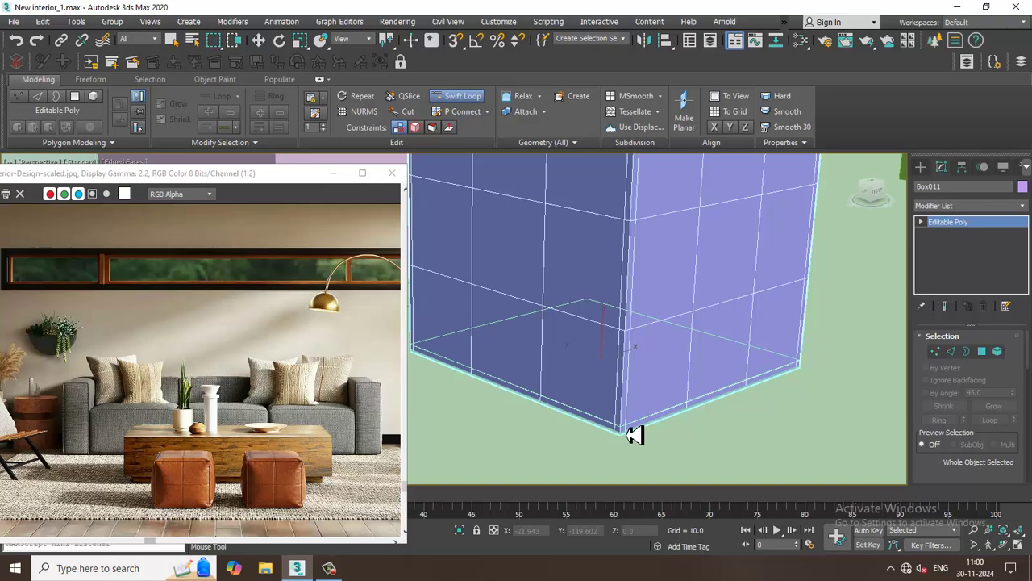
pyautogui.scroll(-5, 635, 434)
pyautogui.keyDown('alt'); pyautogui.moveTo(618, 322); pyautogui.dragTo(712, 314, button='middle'); pyautogui.keyUp('alt')
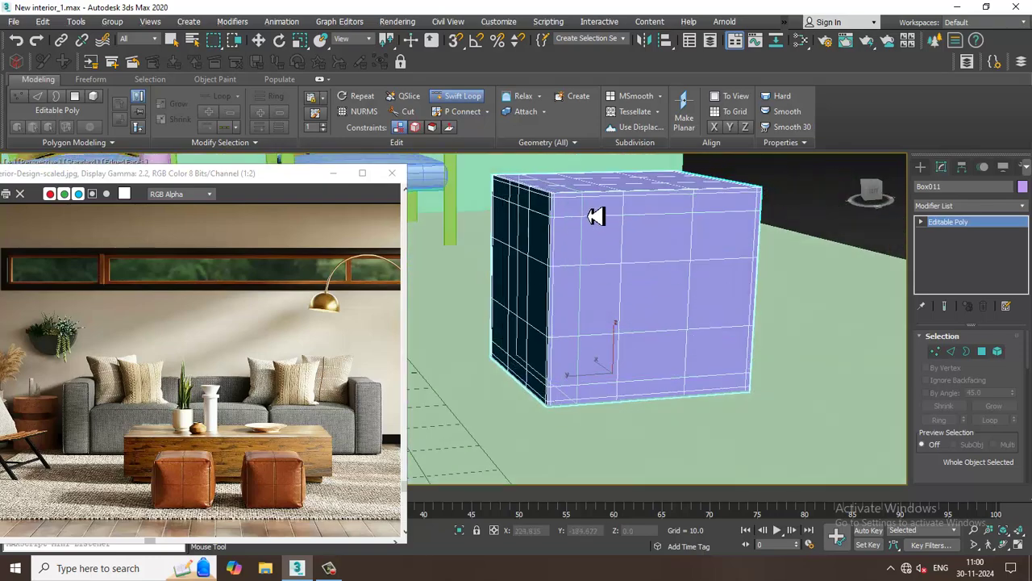
# - Add two more vertical edge loops across the side face of the box and end Swift Loop
pyautogui.keyDown('alt'); pyautogui.moveTo(595, 215); pyautogui.dragTo(575, 250, button='middle'); pyautogui.keyUp('alt')
pyautogui.click(576, 249)
pyautogui.click(708, 242)
pyautogui.press('w')
# - Apply the Cloth modifier to the box
pyautogui.keyDown('alt'); pyautogui.moveTo(707, 243); pyautogui.dragTo(680, 339, button='middle'); pyautogui.keyUp('alt')
pyautogui.scroll(-3, 680, 339)
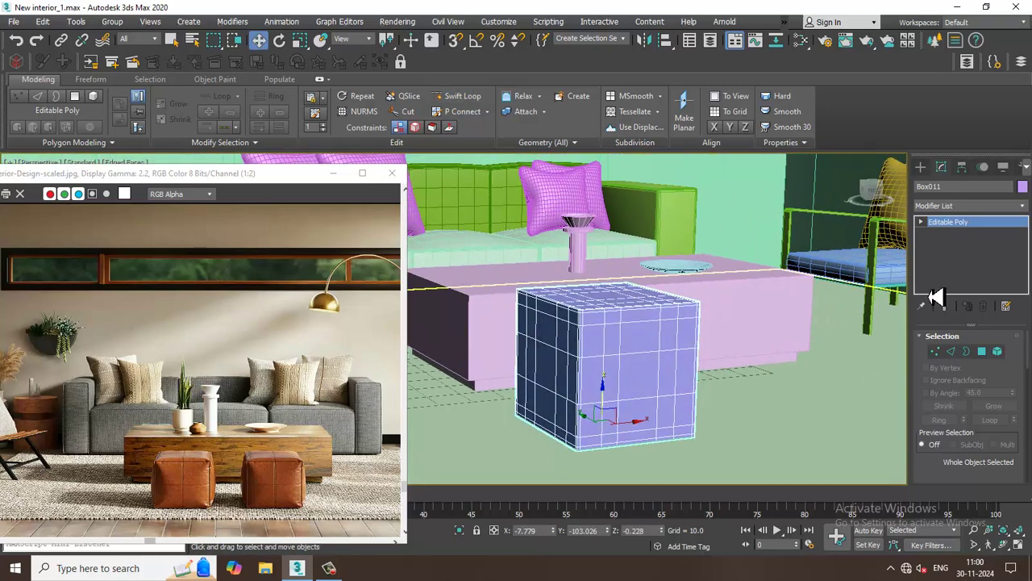
pyautogui.click(972, 206)
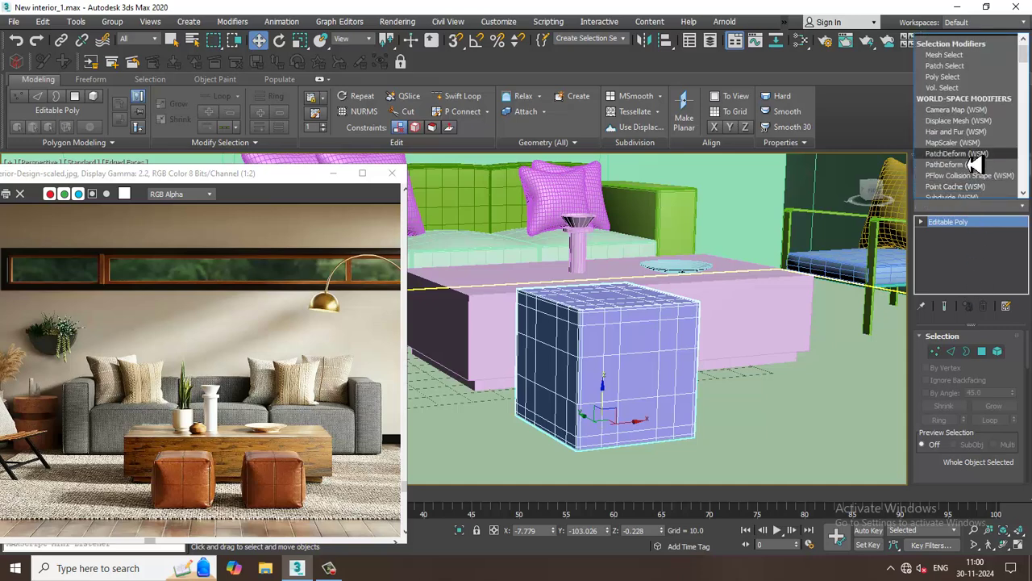
pyautogui.scroll(-5, 974, 164)
pyautogui.click(974, 164)
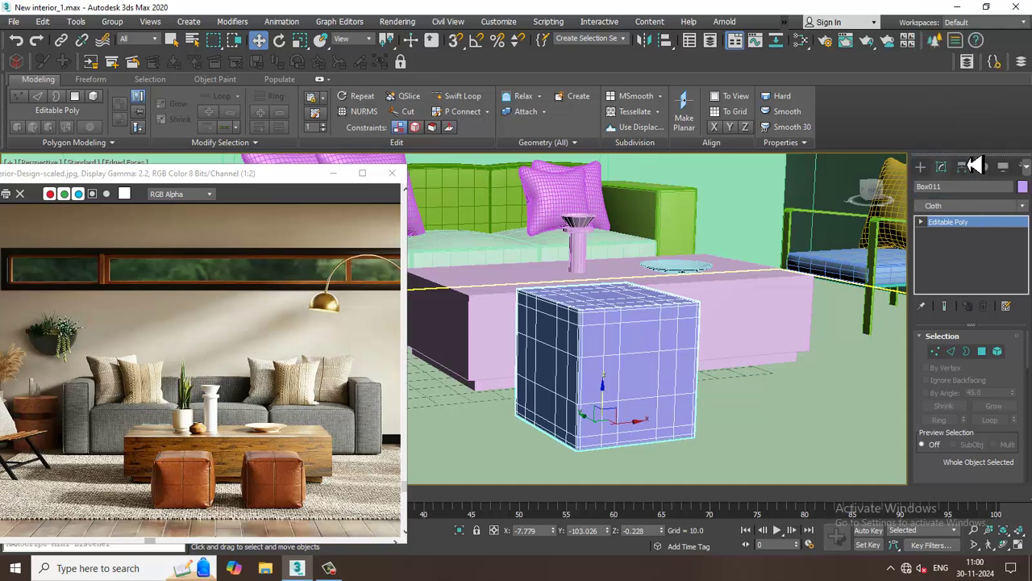
# - Define the box as Cloth in the simulation's object properties, using the Satin preset and an internal pressure value
pyautogui.click(973, 357)
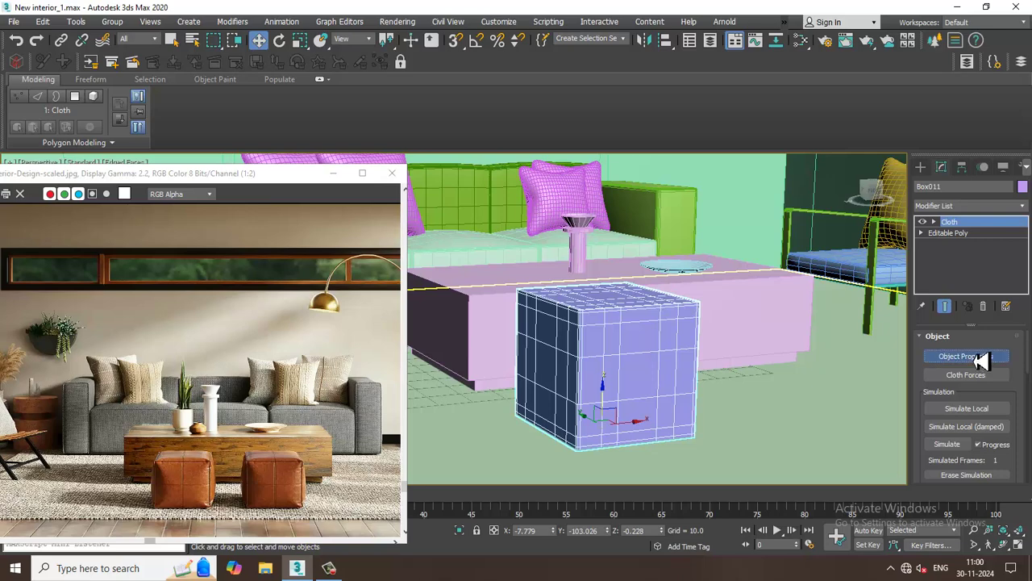
pyautogui.click(389, 104)
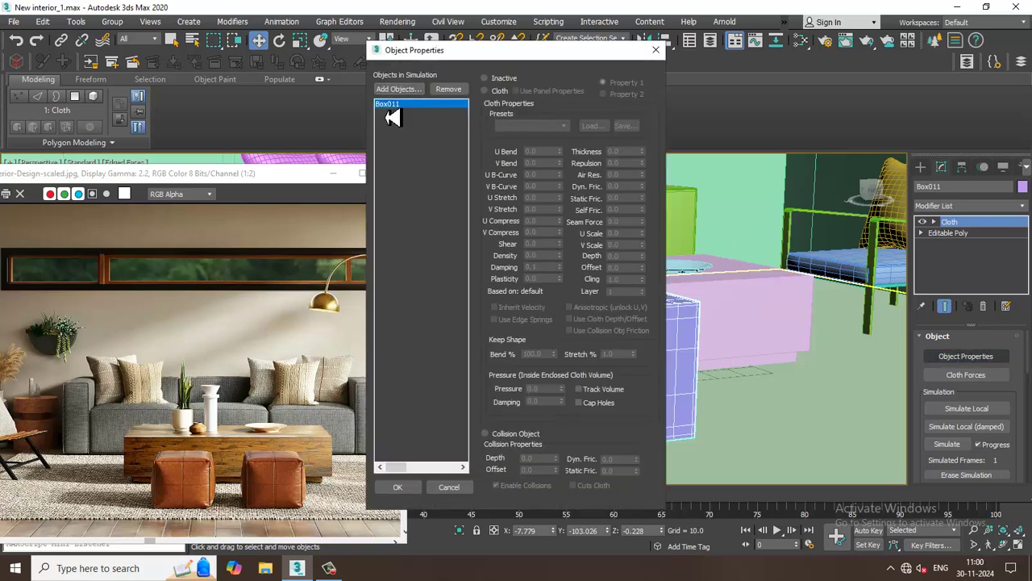
pyautogui.click(498, 91)
pyautogui.click(531, 125)
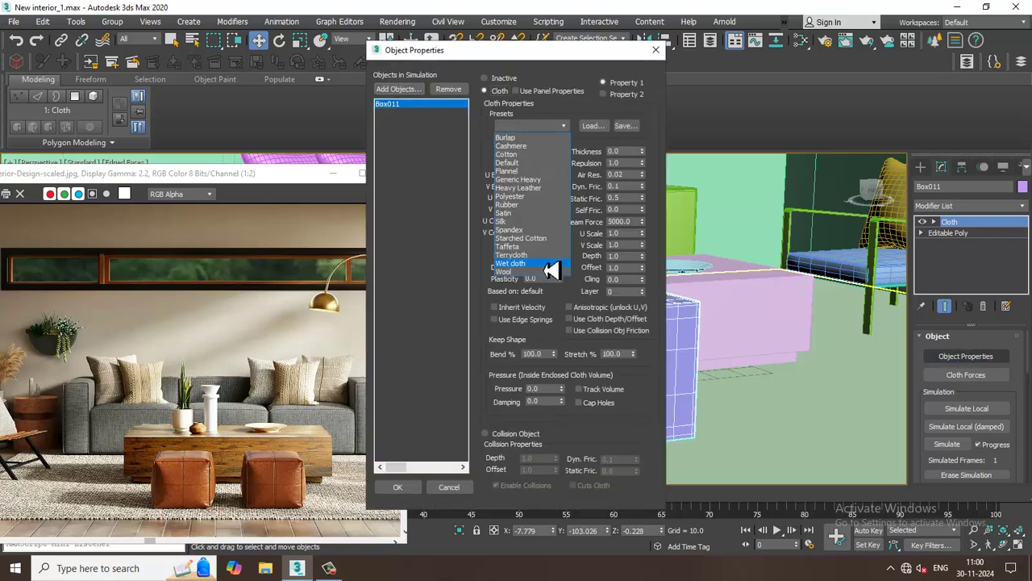
pyautogui.click(517, 223)
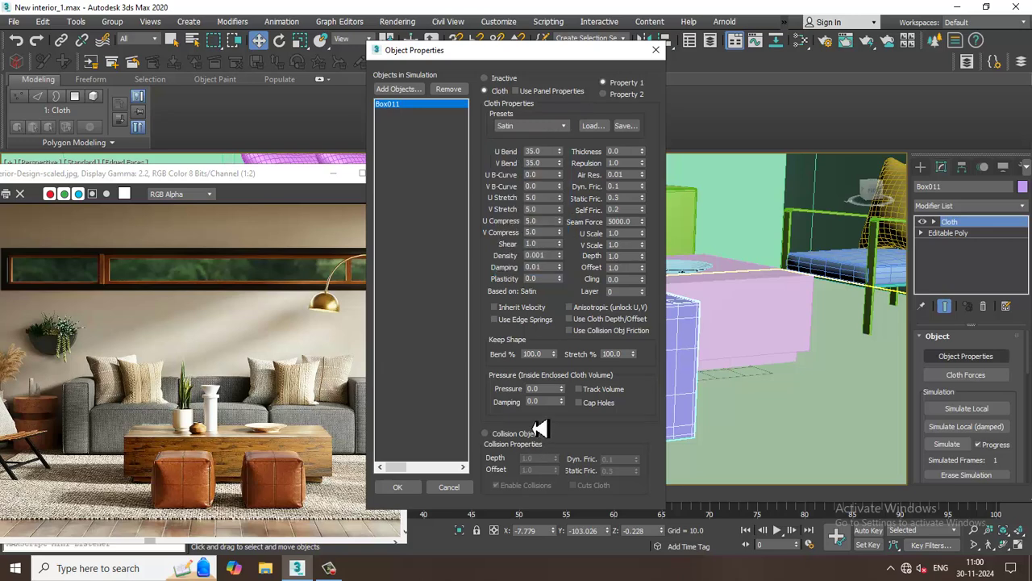
pyautogui.moveTo(544, 391); pyautogui.dragTo(512, 395)
pyautogui.click(398, 487)
# - Set the cloth simulation's gravity to 0
pyautogui.scroll(-5, 1000, 451)
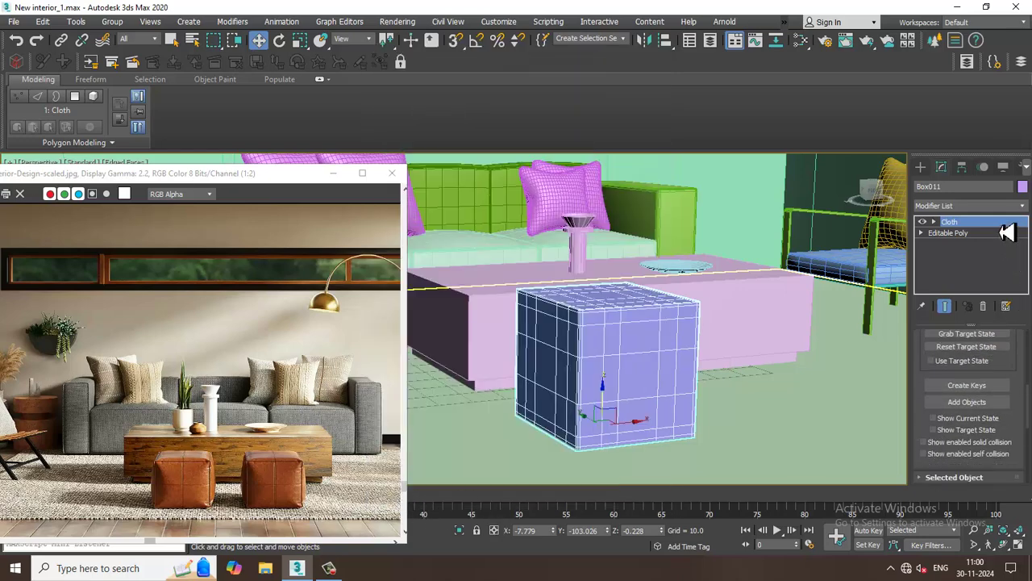
pyautogui.moveTo(1022, 433); pyautogui.dragTo(1027, 306)
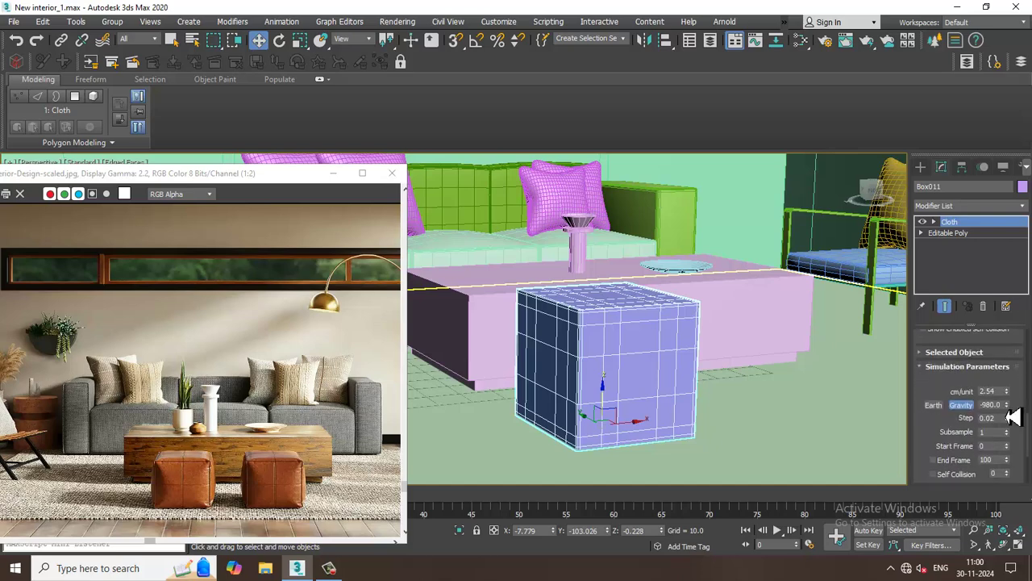
pyautogui.moveTo(1000, 408); pyautogui.dragTo(916, 400)
pyautogui.write('0')
pyautogui.press('Return')
pyautogui.scroll(-1, 975, 396)
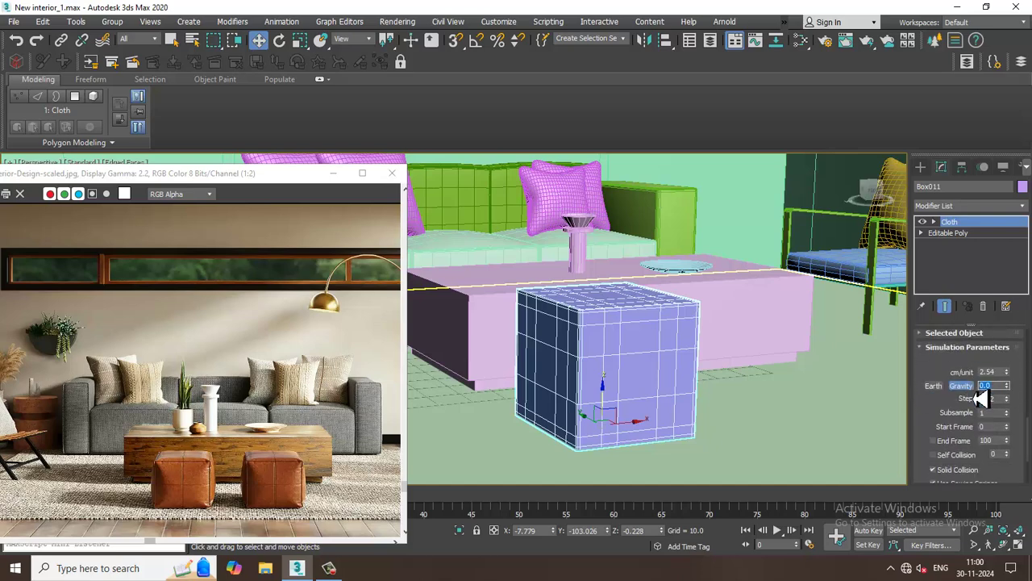
# - Run Simulate Local on the Cloth box until it puffs up into a cushioned pouf, and end the simulation
pyautogui.scroll(2, 970, 400)
pyautogui.scroll(3, 976, 401)
pyautogui.scroll(4, 935, 371)
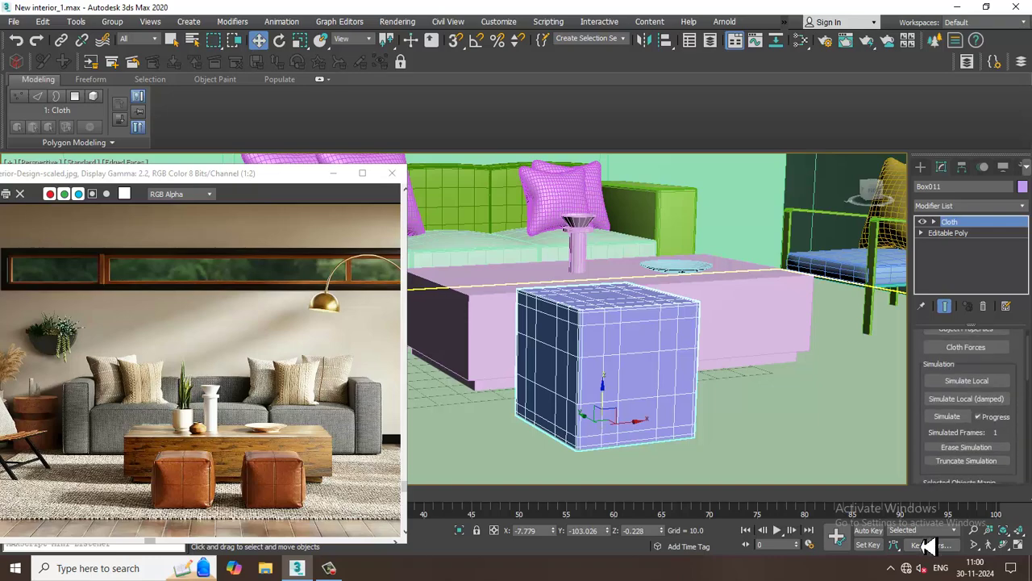
pyautogui.click(971, 383)
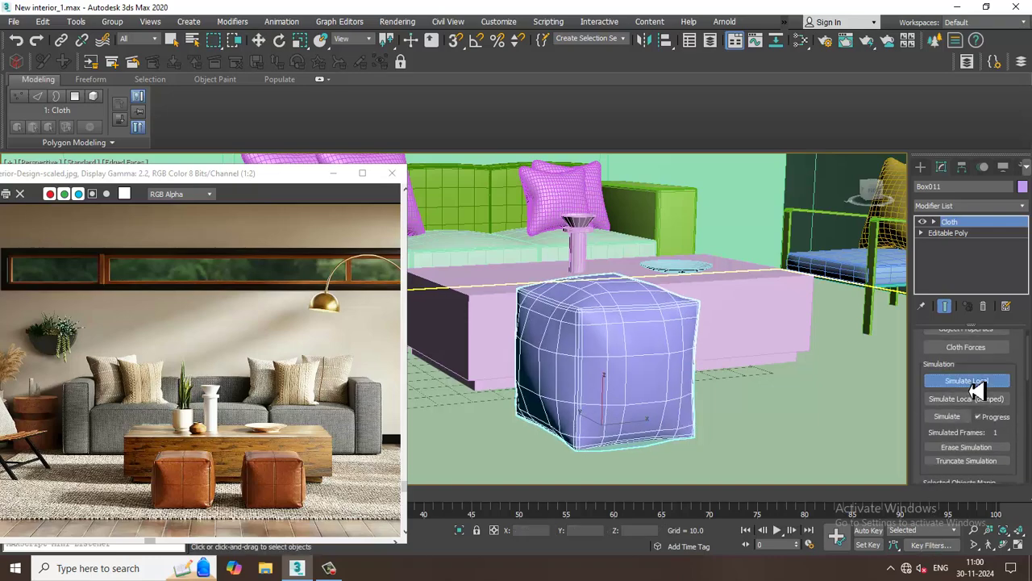
pyautogui.click(977, 392)
pyautogui.moveTo(680, 365)
pyautogui.keyDown('alt'); pyautogui.mouseDown(button='middle')
pyautogui.moveTo(684, 380)
pyautogui.moveTo(679, 357)
pyautogui.moveTo(714, 356)
pyautogui.moveTo(685, 341)
pyautogui.moveTo(686, 353)
pyautogui.mouseUp(button='middle'); pyautogui.keyUp('alt')
# - Convert the inflated box to an Editable Poly and apply a TurboSmooth modifier to it
pyautogui.rightClick(610, 327)
pyautogui.moveTo(670, 467)
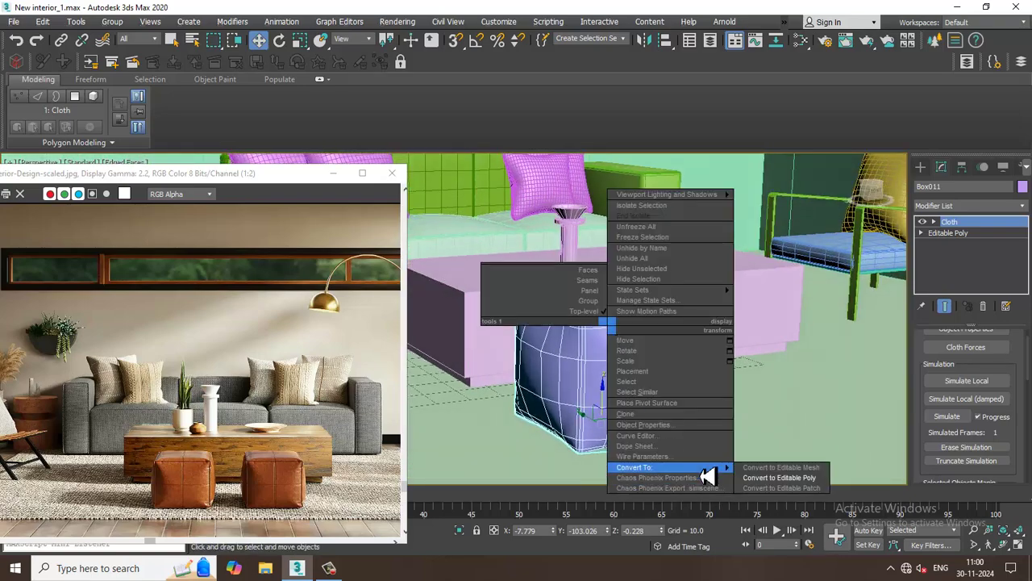
pyautogui.click(793, 478)
pyautogui.click(980, 207)
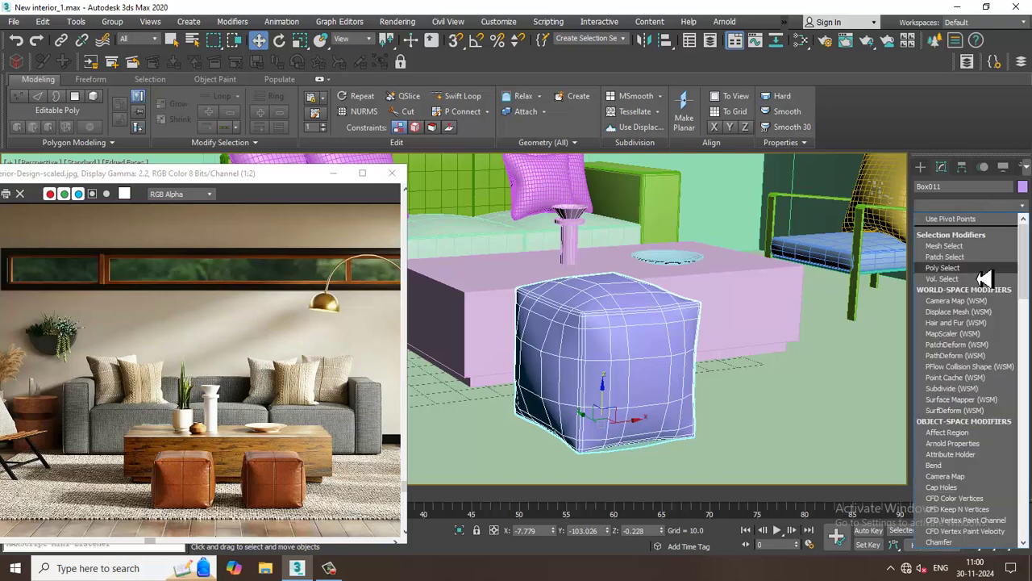
pyautogui.press('t')
pyautogui.press('u')
pyautogui.click(950, 307)
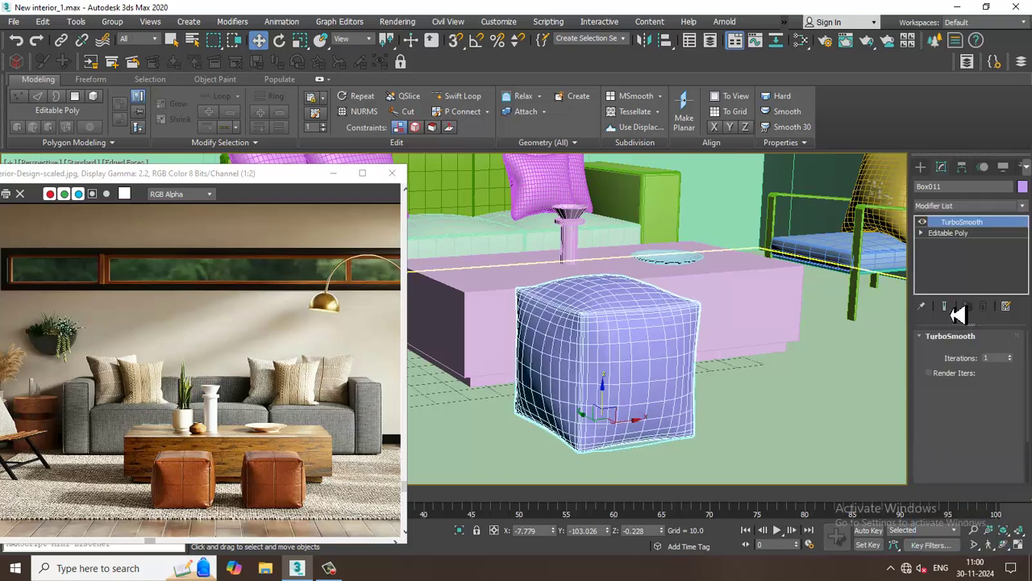
# - Scale the pouf uniformly to about 78% and move it along Y toward the coffee table, to about -87.6
pyautogui.keyDown('alt'); pyautogui.moveTo(613, 298); pyautogui.dragTo(618, 369, button='middle'); pyautogui.keyUp('alt')
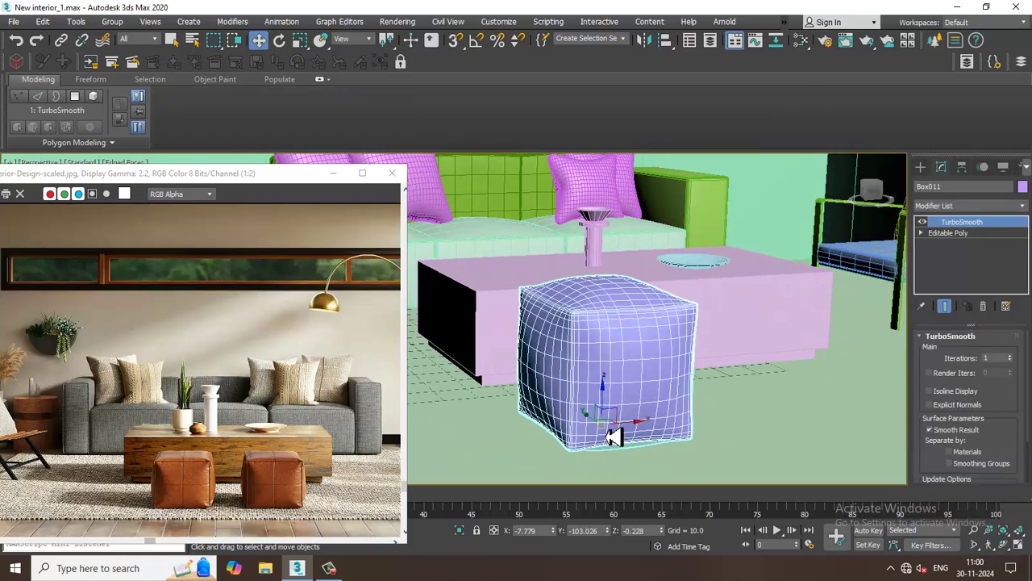
pyautogui.press('r')
pyautogui.moveTo(611, 444); pyautogui.dragTo(617, 458)
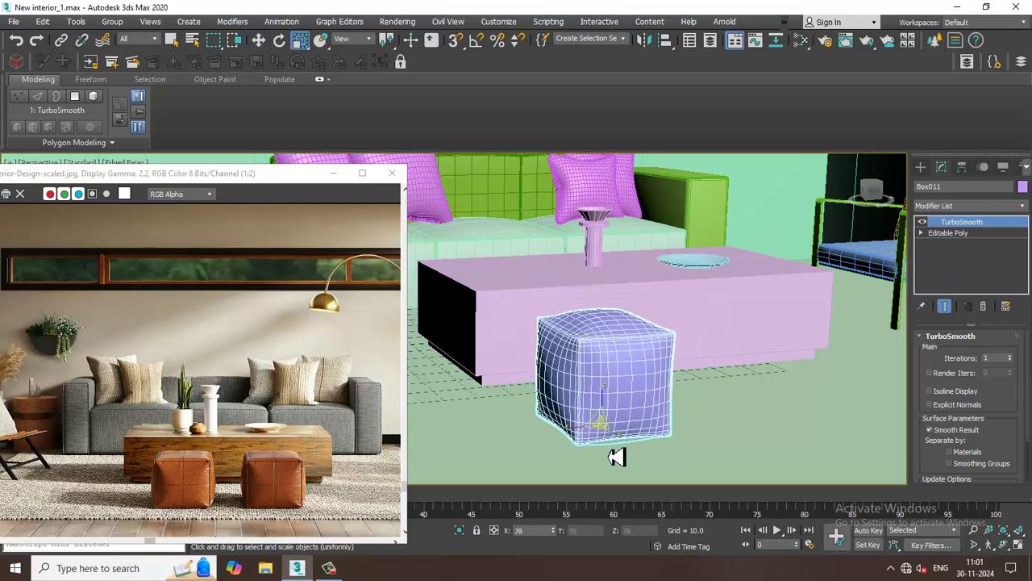
pyautogui.press('w')
pyautogui.keyDown('alt'); pyautogui.moveTo(616, 456); pyautogui.dragTo(642, 448, button='middle'); pyautogui.keyUp('alt')
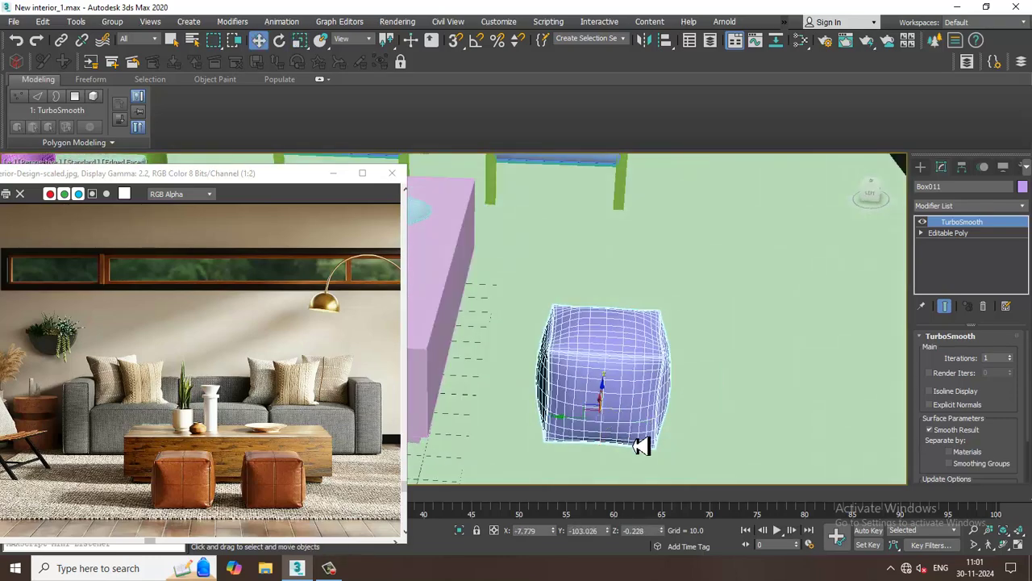
pyautogui.moveTo(587, 425); pyautogui.dragTo(502, 422)
pyautogui.keyDown('alt'); pyautogui.moveTo(502, 422); pyautogui.dragTo(532, 421, button='middle'); pyautogui.keyUp('alt')
# - Fine-tune the pouf's uniform scale and its placement in front of the coffee table
pyautogui.press('r')
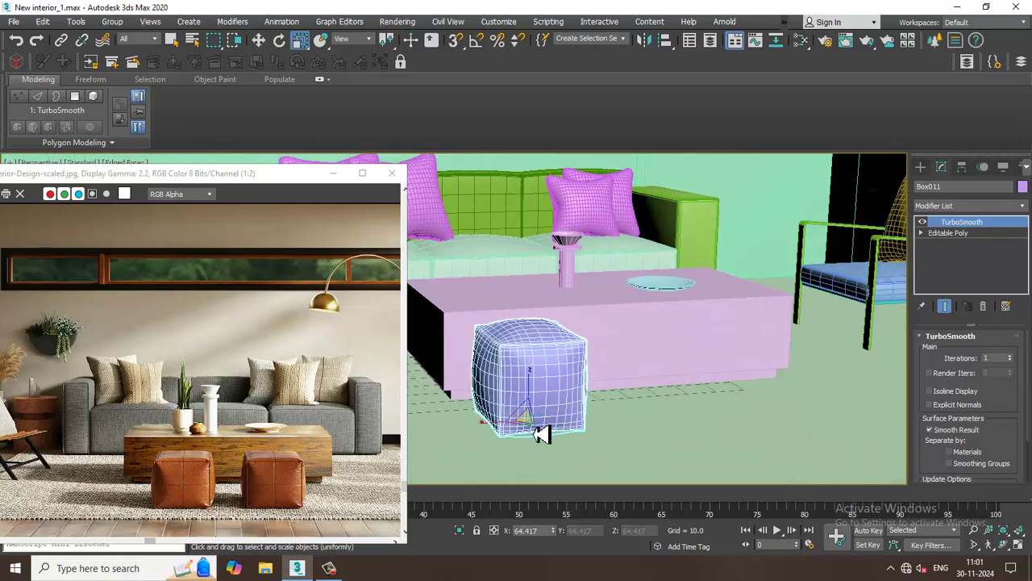
pyautogui.press('r')
pyautogui.moveTo(530, 424); pyautogui.dragTo(535, 433)
pyautogui.keyDown('alt'); pyautogui.moveTo(534, 433); pyautogui.dragTo(525, 395, button='middle'); pyautogui.keyUp('alt')
pyautogui.press('w')
pyautogui.moveTo(522, 377); pyautogui.dragTo(526, 383)
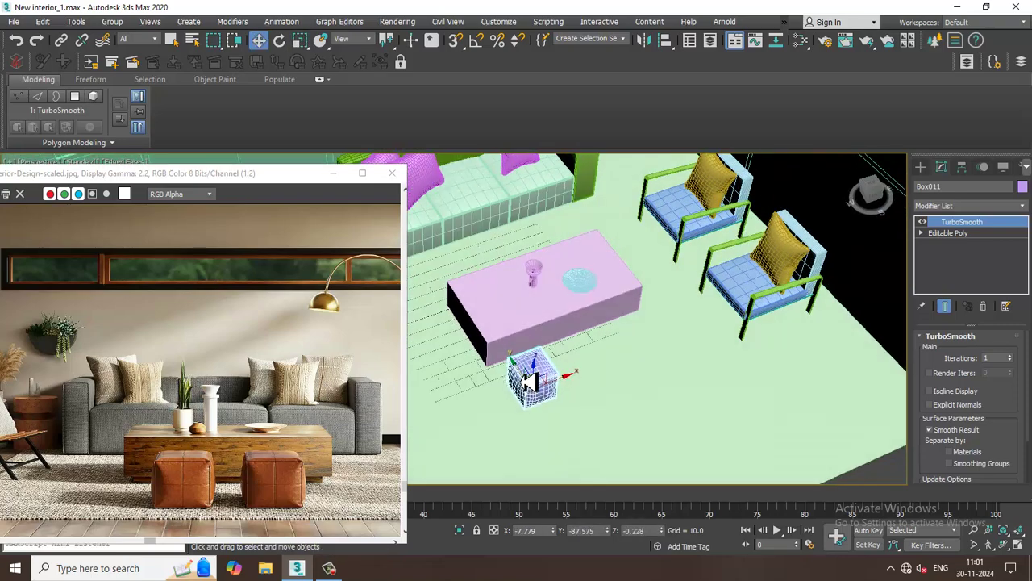
# - Create a flat ChamferBox as the rug under the coffee table, about 207 long, 357 wide and 1 high
pyautogui.click(920, 166)
pyautogui.click(968, 202)
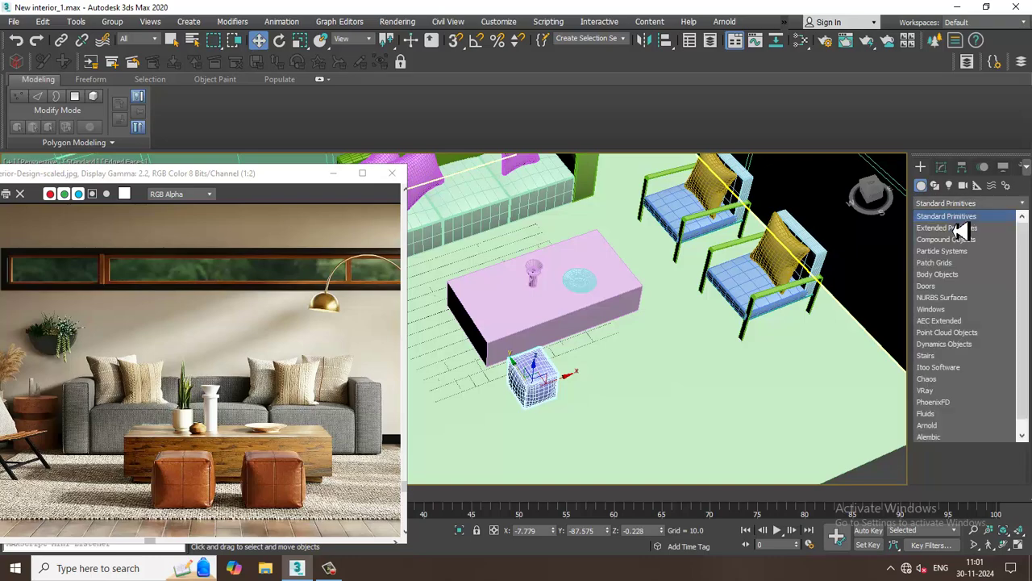
pyautogui.click(961, 224)
pyautogui.click(955, 258)
pyautogui.scroll(-5, 645, 323)
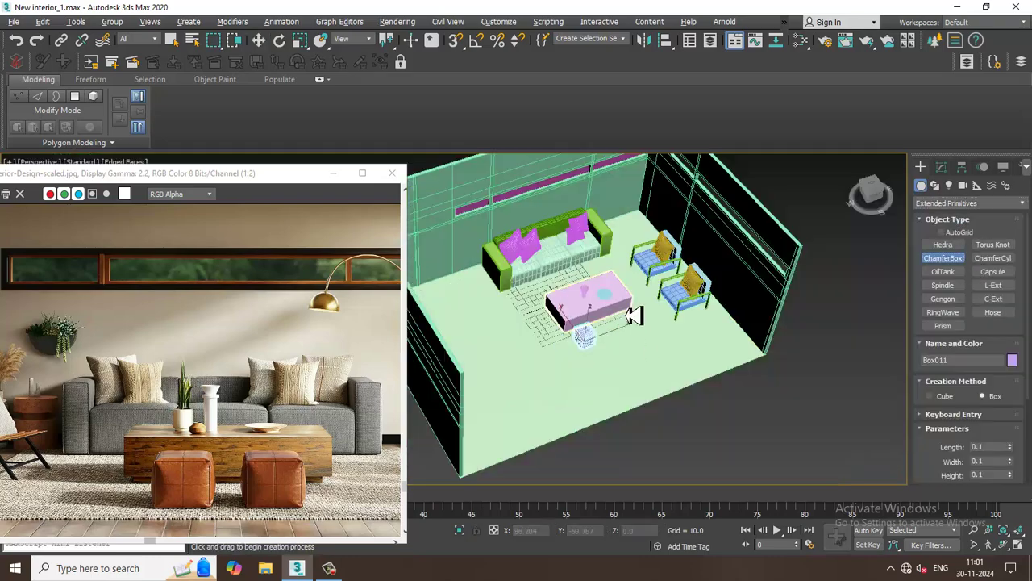
pyautogui.scroll(-2, 200, 438)
pyautogui.scroll(1, 200, 438)
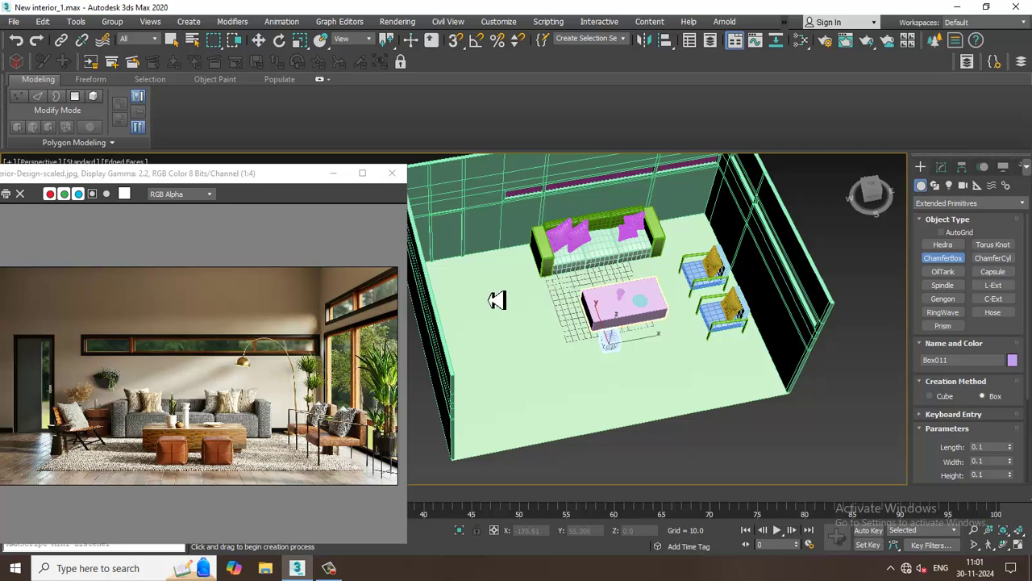
pyautogui.moveTo(493, 300); pyautogui.dragTo(750, 367)
pyautogui.click(751, 365)
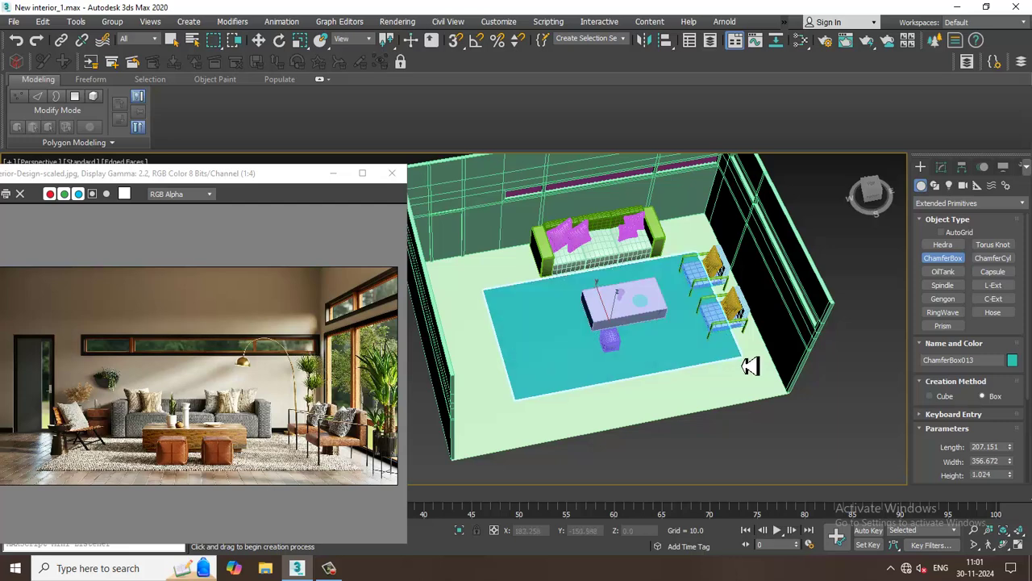
pyautogui.click(749, 365)
pyautogui.press('w')
# - Reduce the rug's height to 0.574 and its fillet to 0.146
pyautogui.scroll(6, 648, 346)
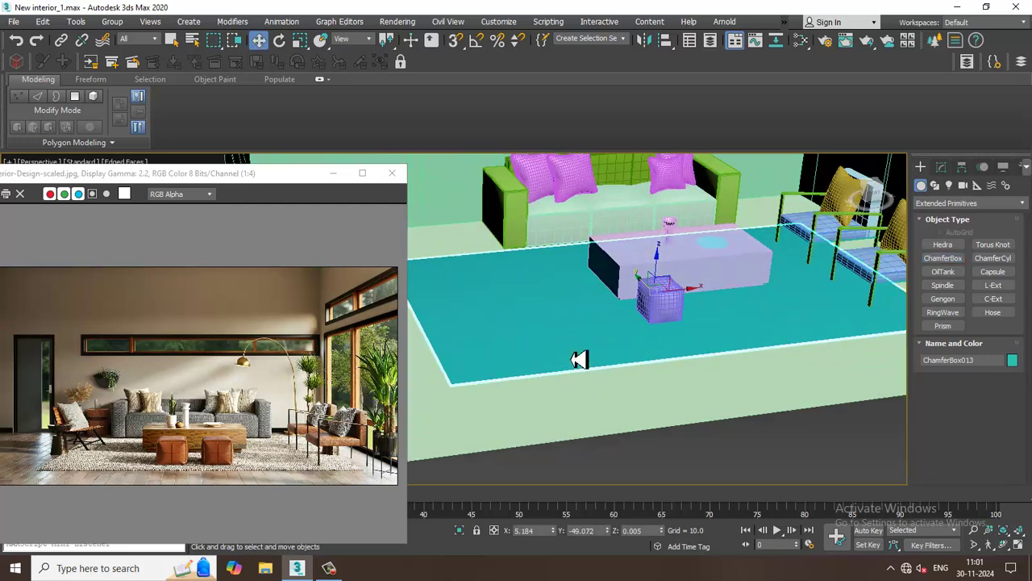
pyautogui.scroll(4, 548, 350)
pyautogui.click(941, 167)
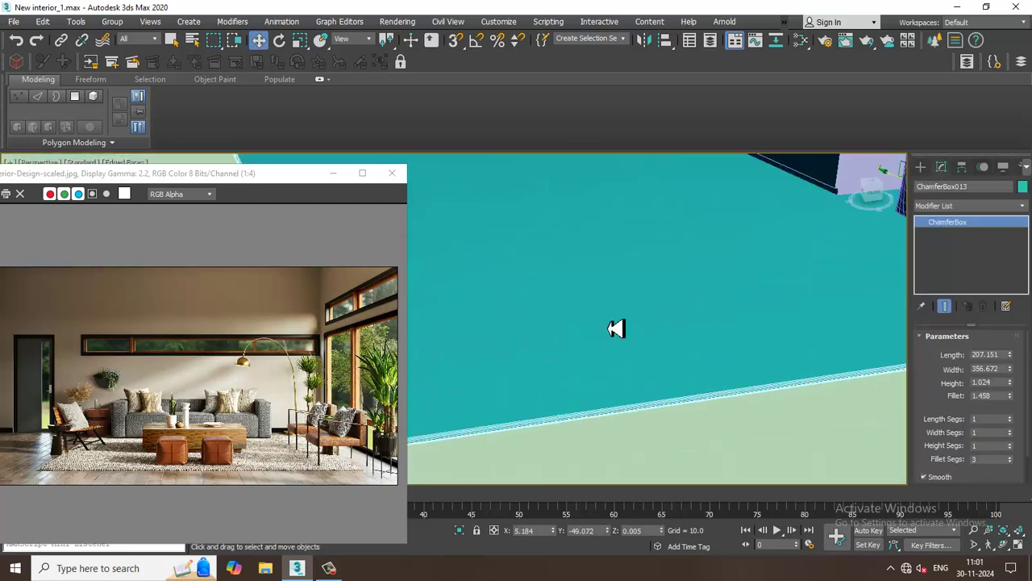
pyautogui.scroll(-3, 615, 328)
pyautogui.moveTo(1017, 391); pyautogui.dragTo(1021, 418)
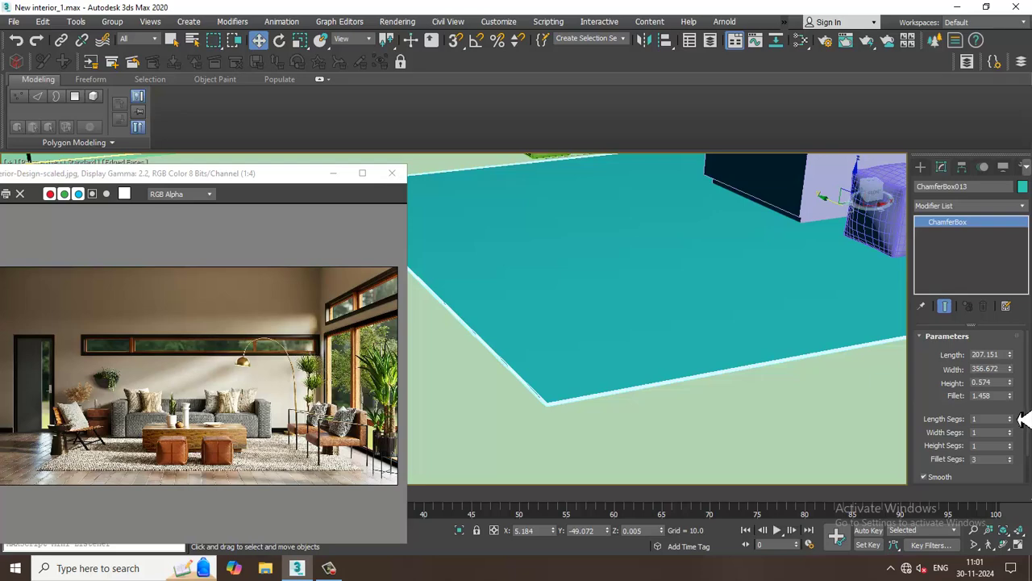
pyautogui.moveTo(1018, 410); pyautogui.dragTo(1016, 465)
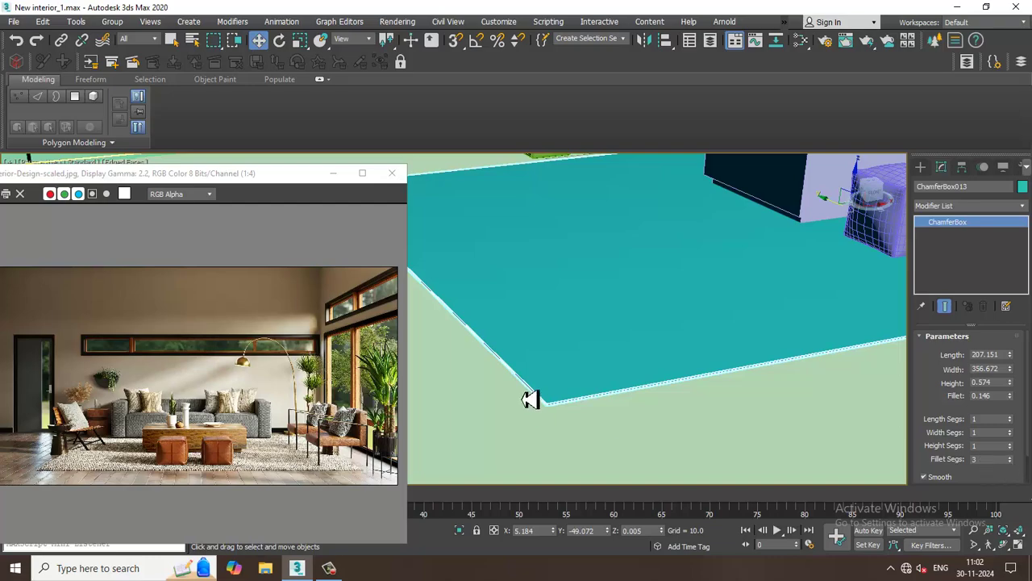
# - Move the rug along X to about 15.5
pyautogui.scroll(-4, 530, 400)
pyautogui.keyDown('alt'); pyautogui.moveTo(679, 355); pyautogui.dragTo(599, 345, button='middle'); pyautogui.keyUp('alt')
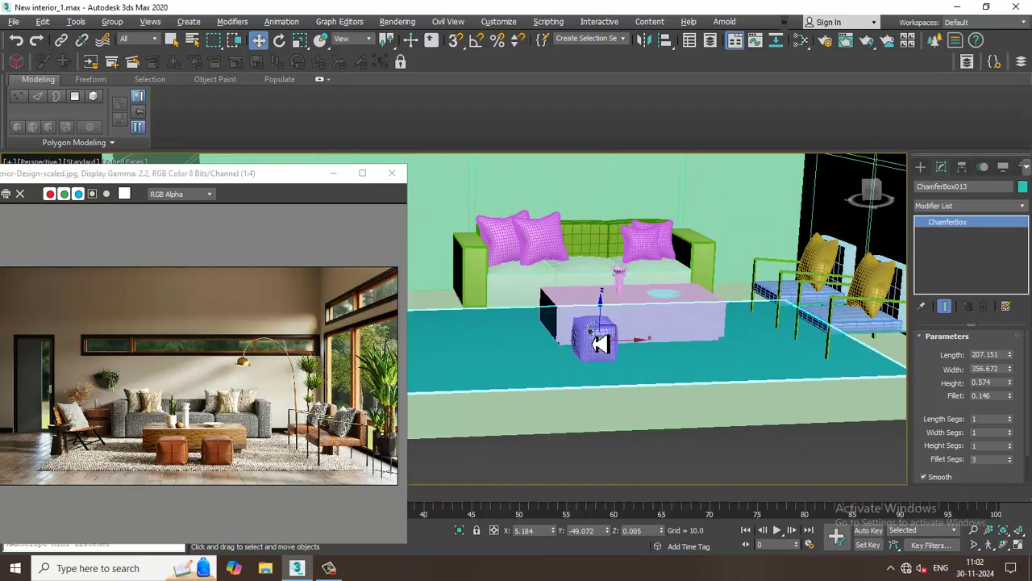
pyautogui.scroll(5, 599, 344)
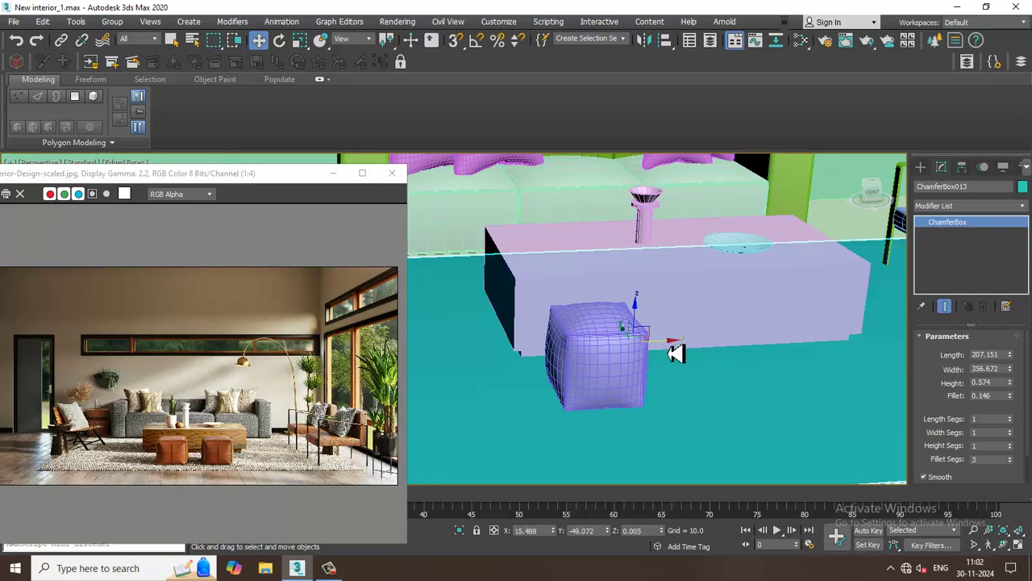
pyautogui.keyDown('alt'); pyautogui.moveTo(675, 350); pyautogui.dragTo(624, 350, button='middle'); pyautogui.keyUp('alt')
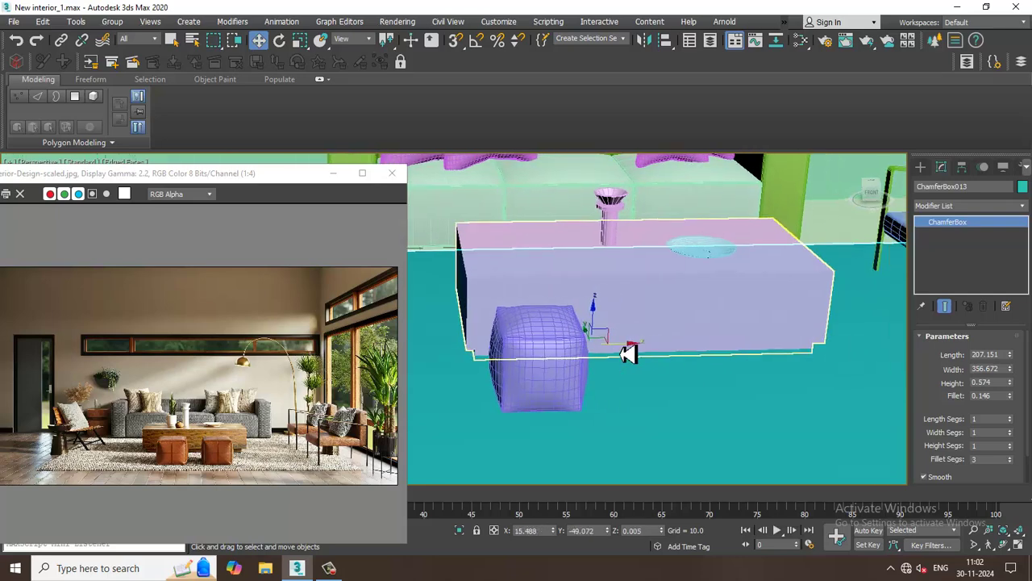
# - Clone the pouf along X in front of the coffee table and place the copy at X about 56.5
pyautogui.click(575, 358)
pyautogui.moveTo(577, 405); pyautogui.dragTo(794, 403)
pyautogui.click(537, 353)
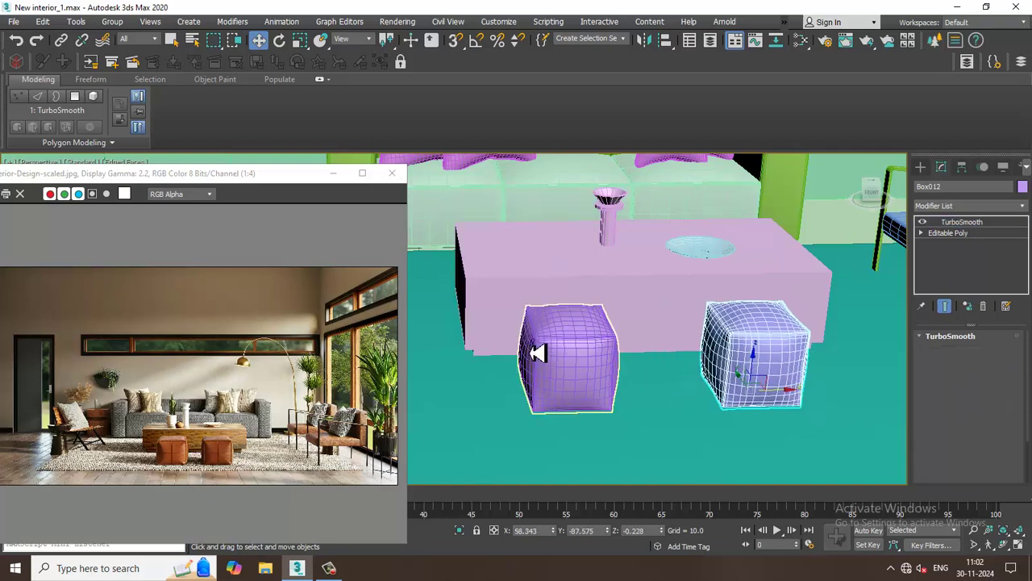
pyautogui.scroll(-6, 537, 352)
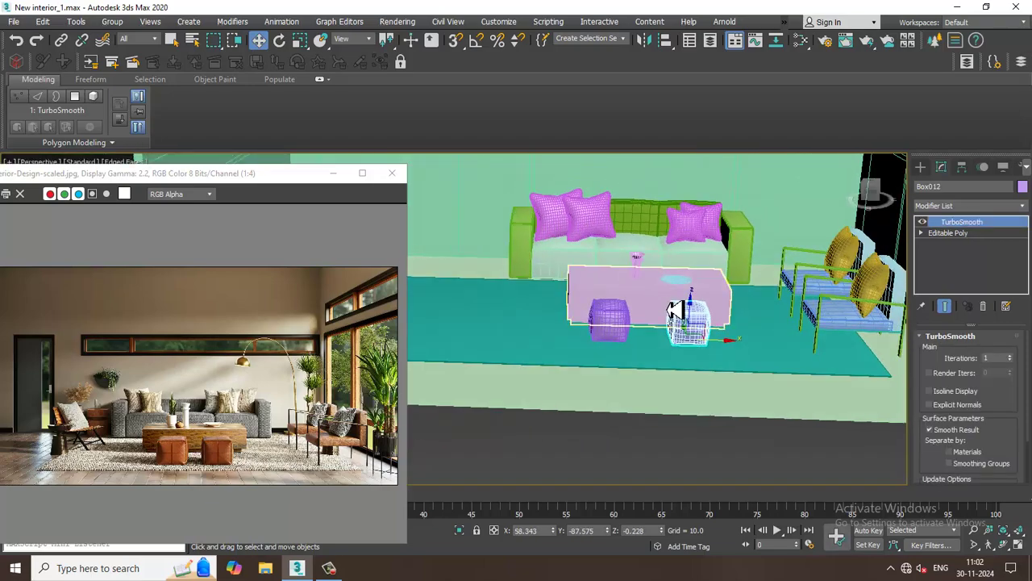
pyautogui.scroll(5, 676, 310)
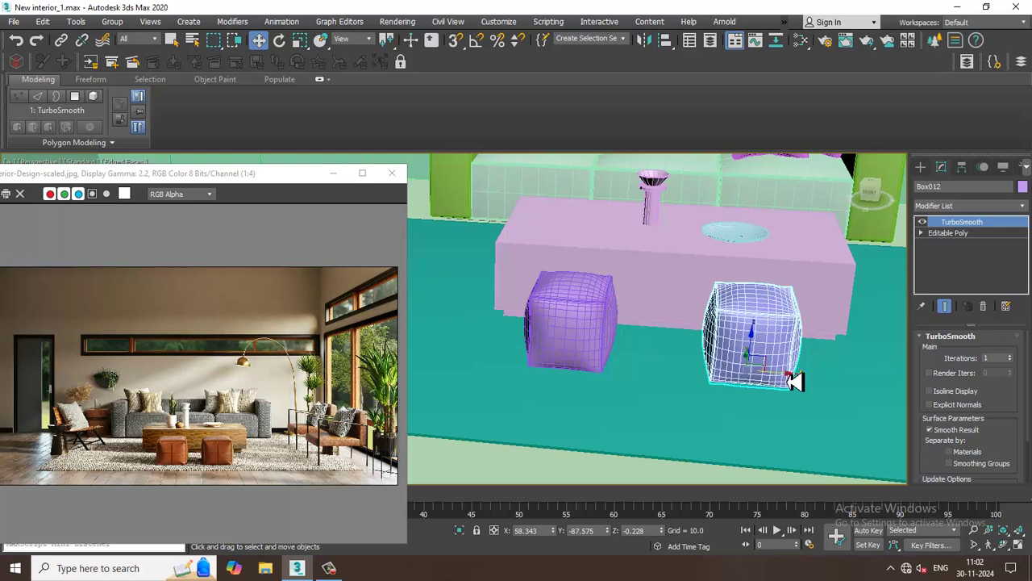
pyautogui.moveTo(794, 381); pyautogui.dragTo(776, 377)
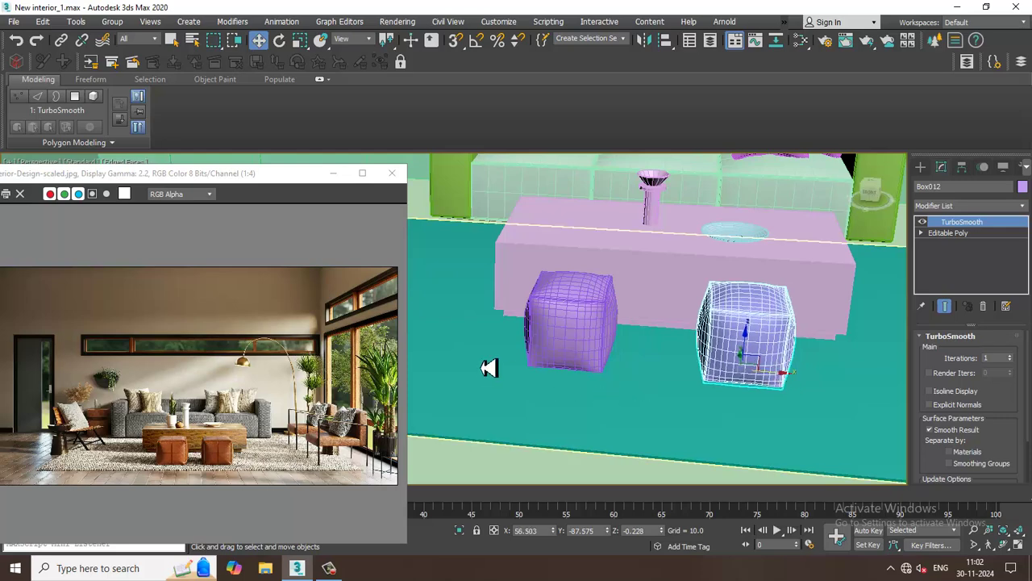
pyautogui.moveTo(768, 372); pyautogui.dragTo(744, 371, button='middle')
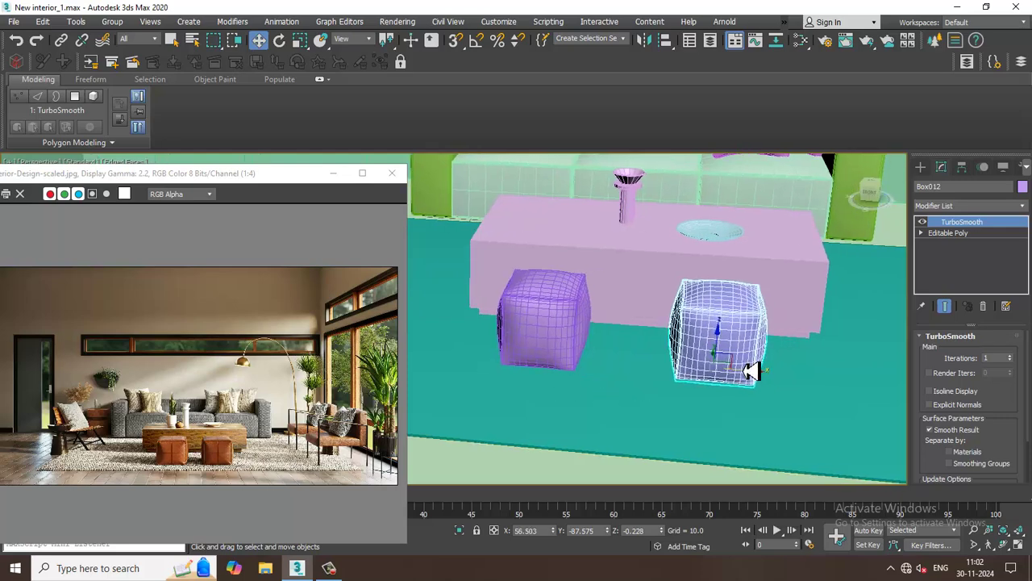
# - Show the arc floor lamp in the reference photo and switch the viewport to the Front view around the armchair
pyautogui.scroll(2, 227, 390)
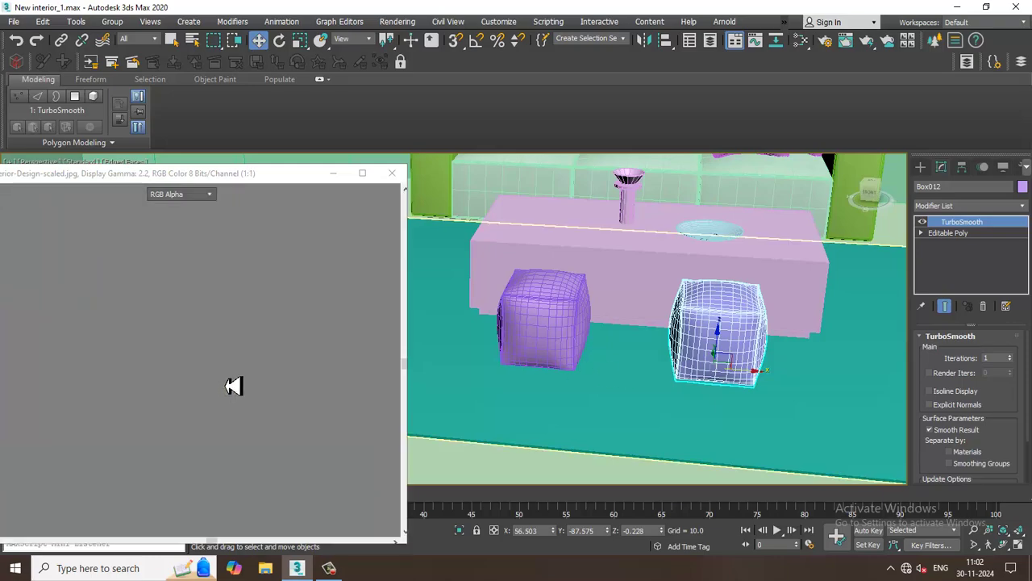
pyautogui.scroll(-2, 227, 356)
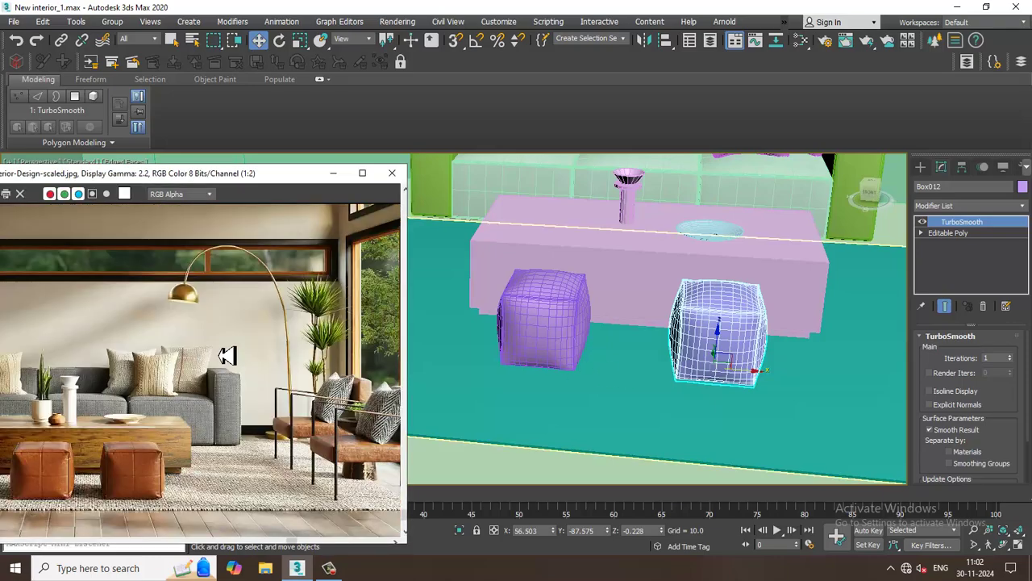
pyautogui.middleClick(658, 325)
pyautogui.press('f')
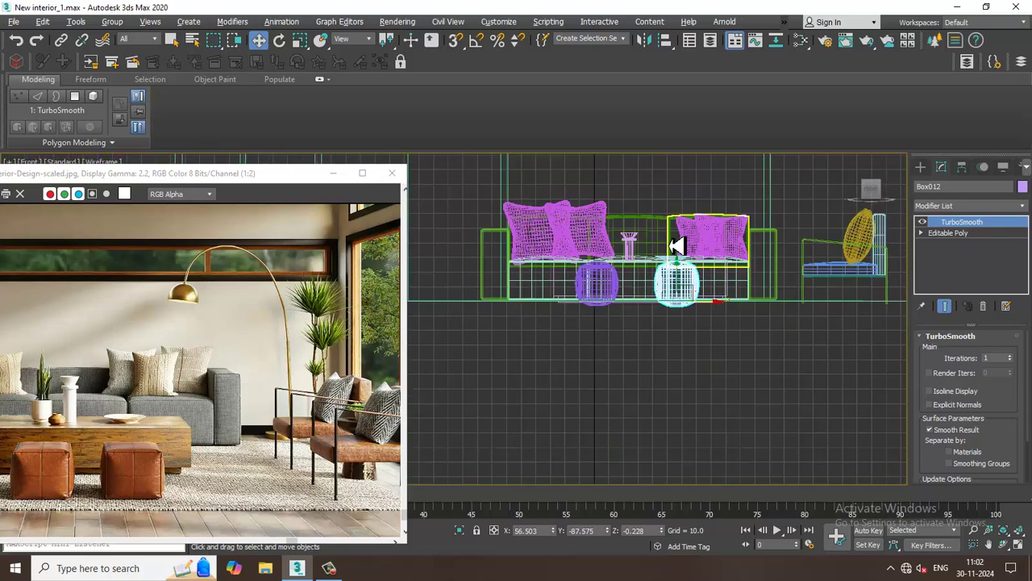
pyautogui.moveTo(676, 246); pyautogui.dragTo(650, 383, button='middle')
pyautogui.scroll(-2, 696, 376)
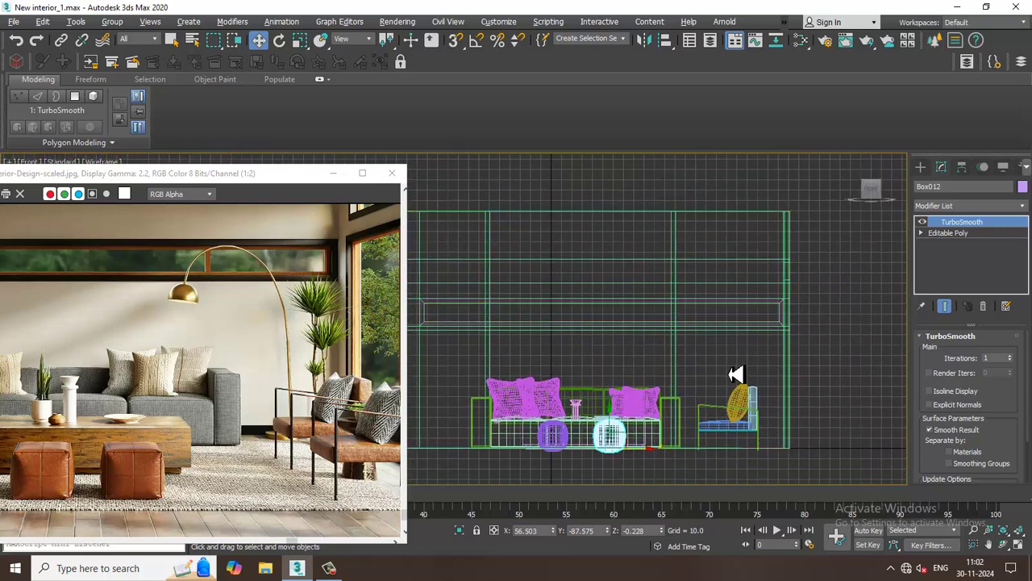
pyautogui.moveTo(759, 337); pyautogui.dragTo(783, 285, button='middle')
# - Draw the arc lamp's curved pole as a Line spline rising from the floor at the armchair and arching over toward the sofa
pyautogui.click(920, 166)
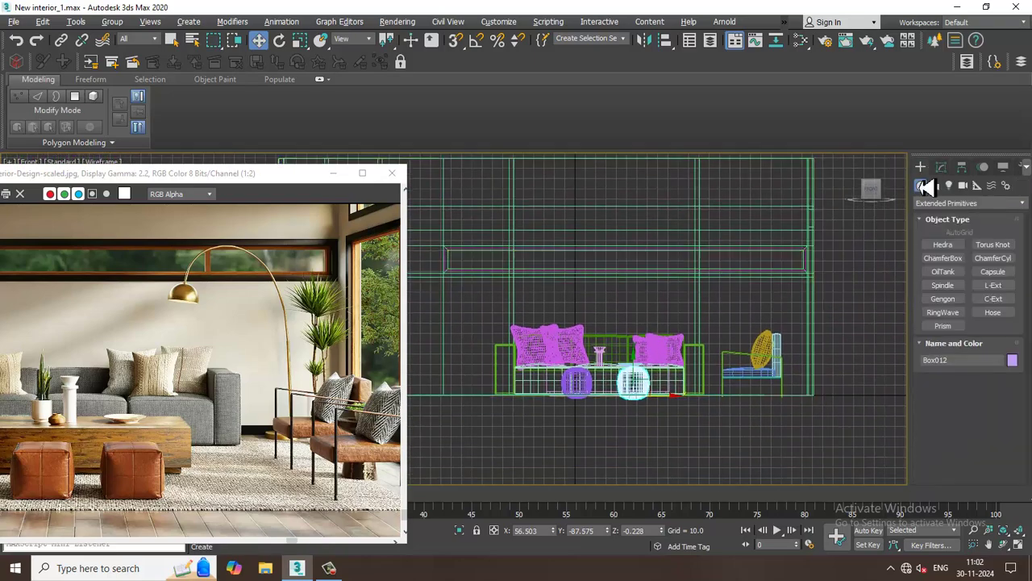
pyautogui.click(967, 202)
pyautogui.click(955, 214)
pyautogui.click(935, 185)
pyautogui.click(945, 255)
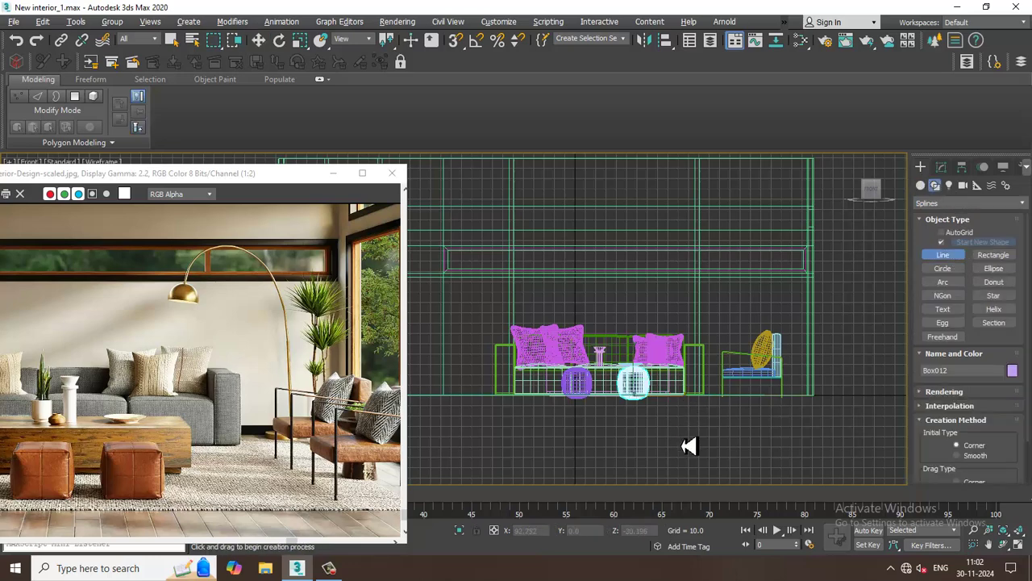
pyautogui.click(757, 394)
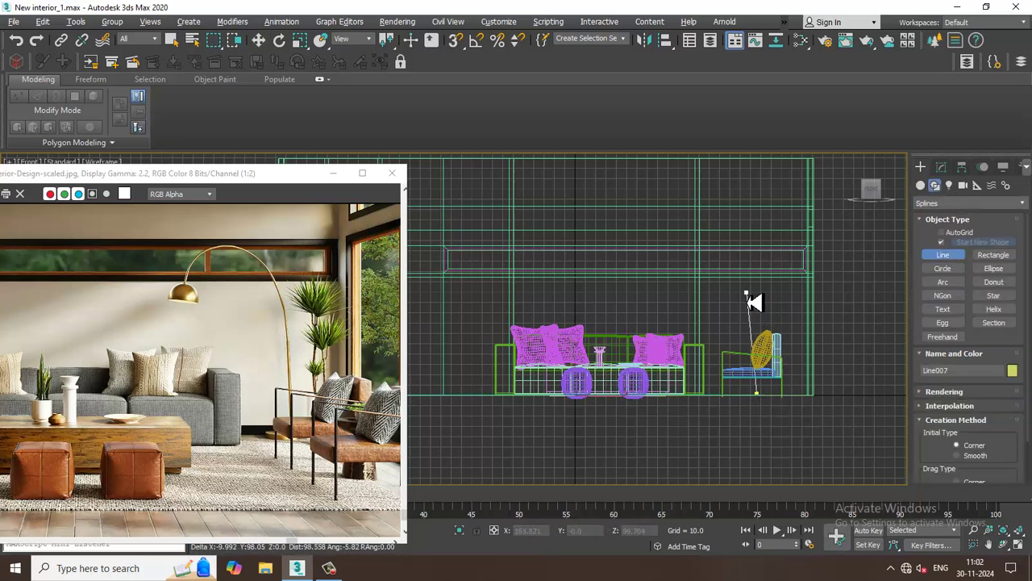
pyautogui.click(722, 259)
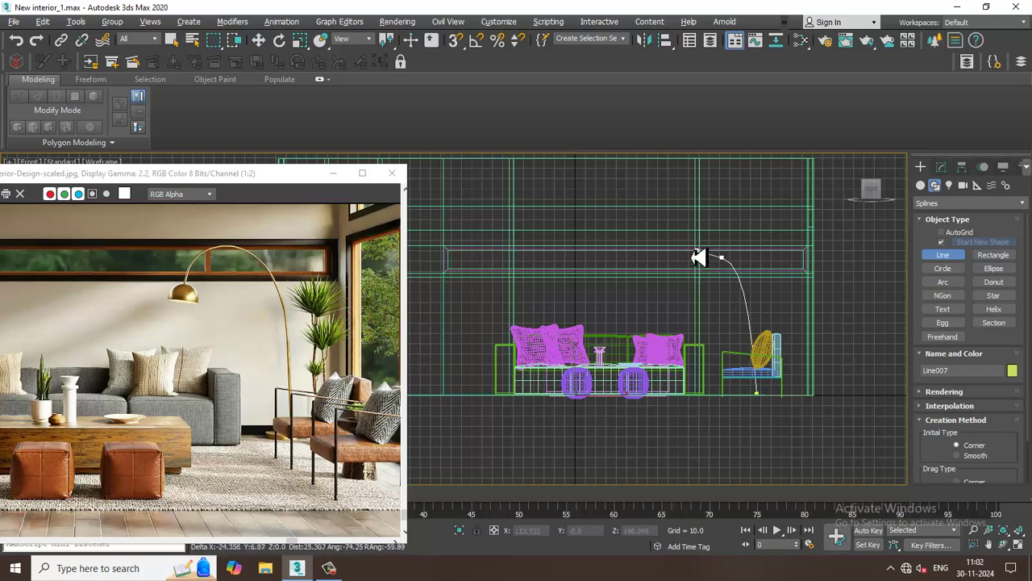
pyautogui.click(669, 286)
pyautogui.rightClick(676, 292)
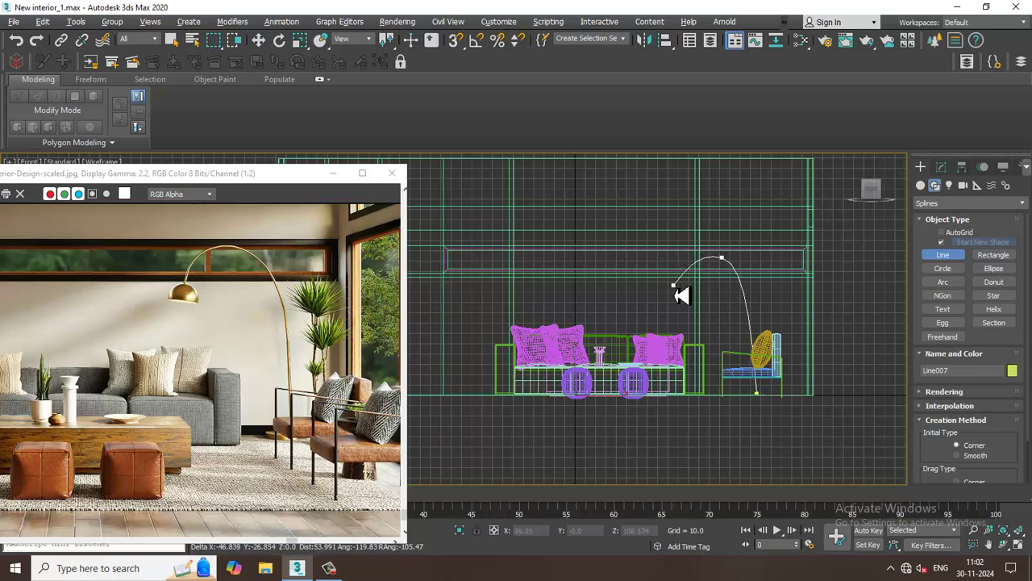
# - Reshape the lamp pole's arc by adjusting the curve handles of its peak vertex and of its free end
pyautogui.scroll(2, 746, 282)
pyautogui.scroll(2, 740, 282)
pyautogui.press('1')
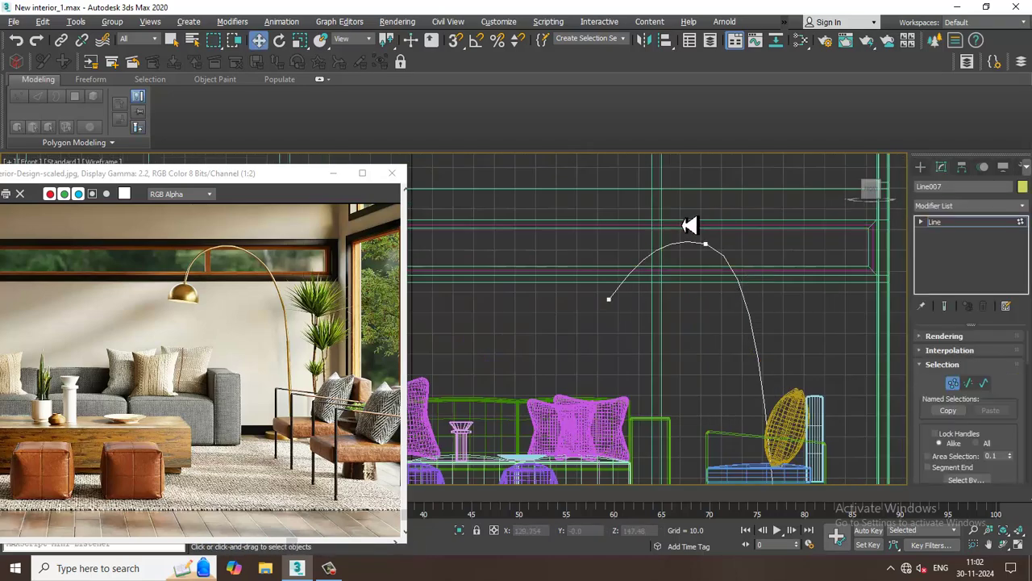
pyautogui.moveTo(682, 224); pyautogui.dragTo(763, 247)
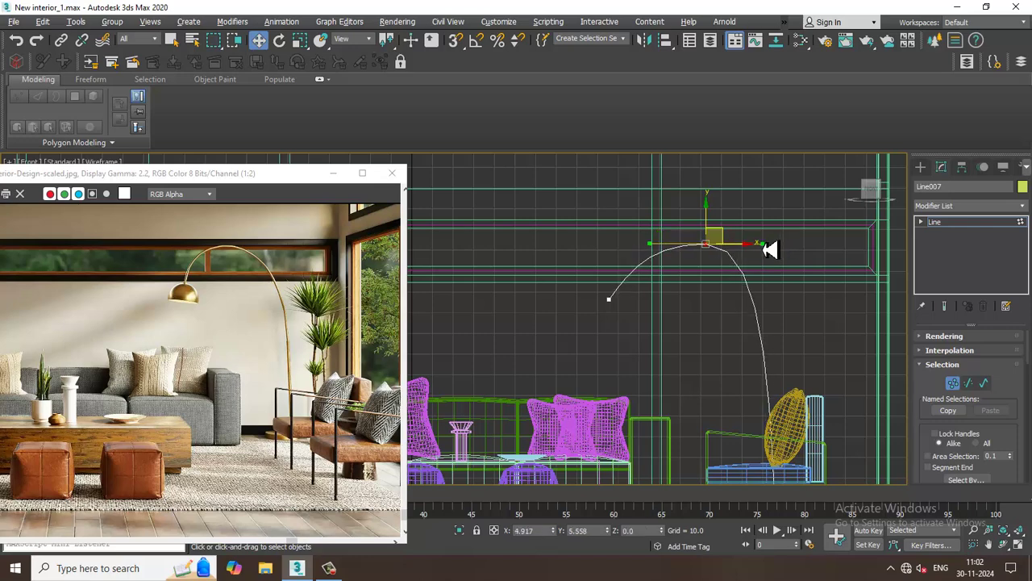
pyautogui.moveTo(579, 295); pyautogui.dragTo(679, 311)
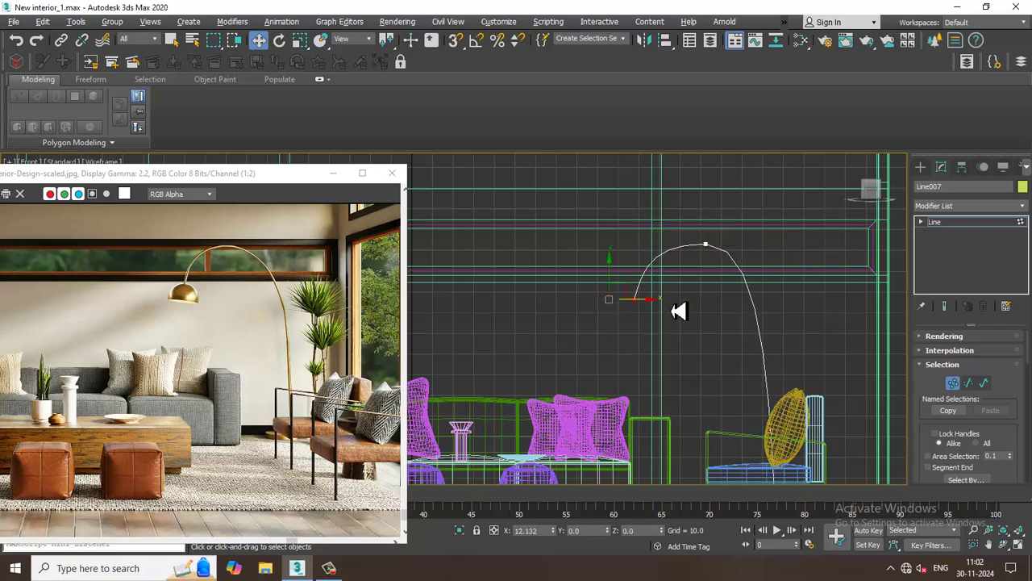
pyautogui.scroll(-3, 681, 323)
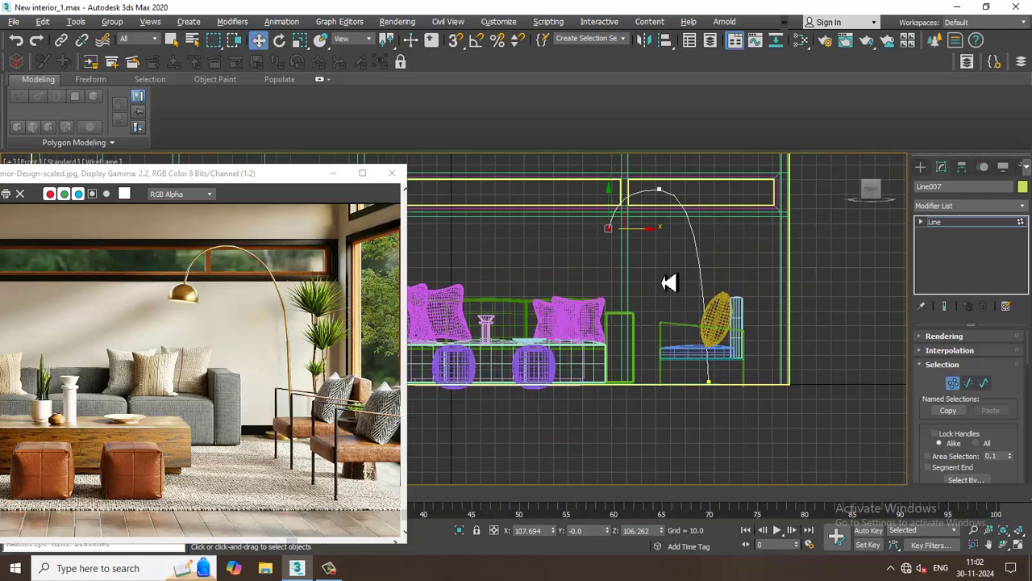
pyautogui.moveTo(766, 435); pyautogui.dragTo(767, 434)
pyautogui.scroll(2, 772, 391)
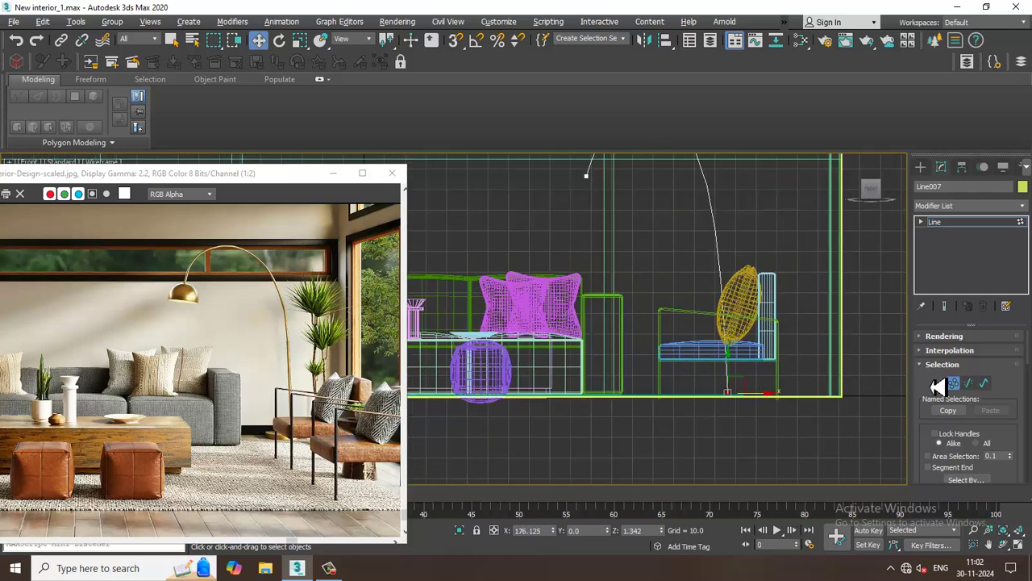
# - Enable the pole spline's round thickness in the viewport and set the thickness to about 1.87
pyautogui.click(941, 337)
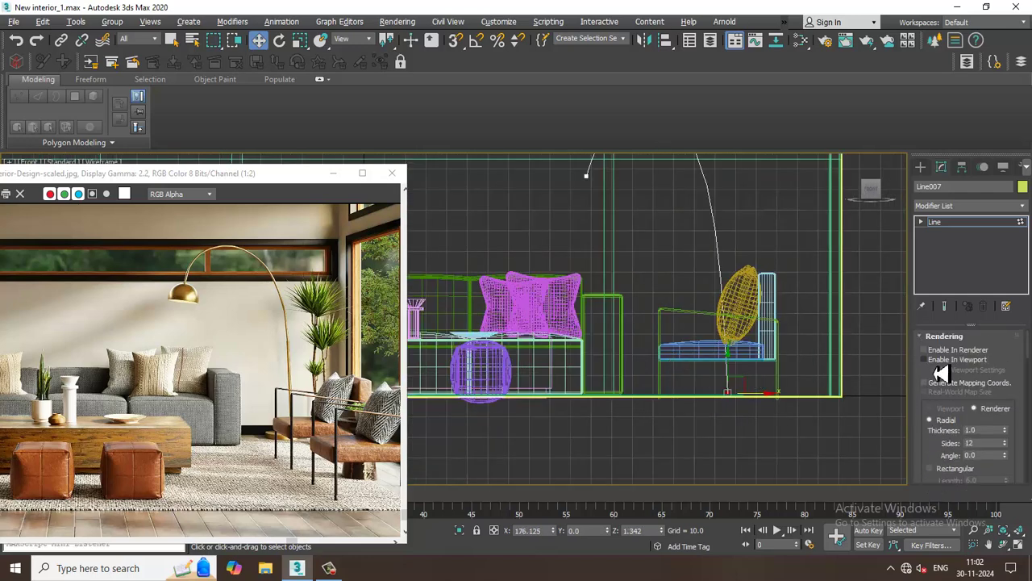
pyautogui.click(937, 362)
pyautogui.hotkey('alt', 'w')
pyautogui.middleClick(737, 411)
pyautogui.hotkey('alt', 'w')
pyautogui.press('z')
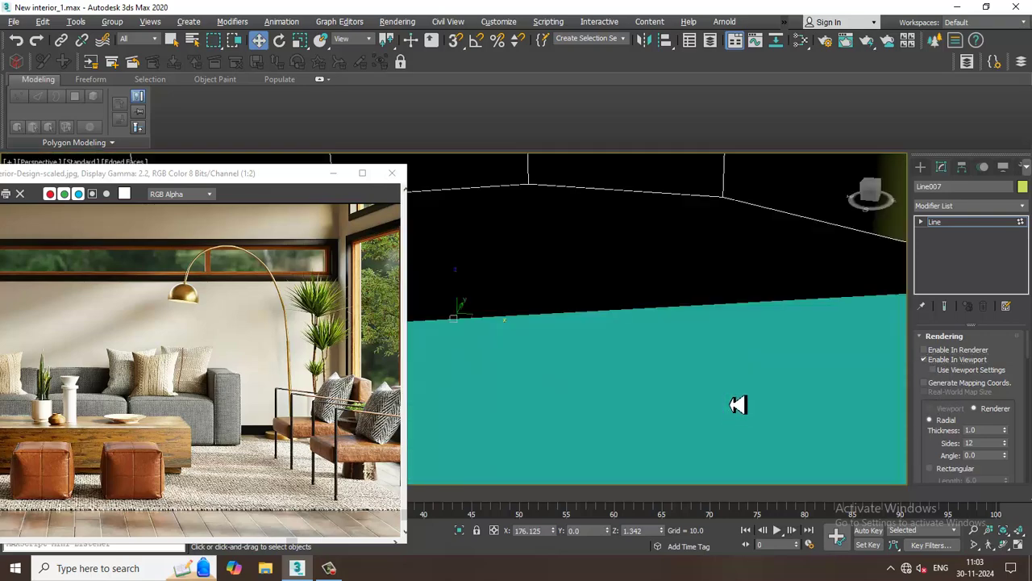
pyautogui.scroll(-5, 712, 355)
pyautogui.scroll(-8, 669, 339)
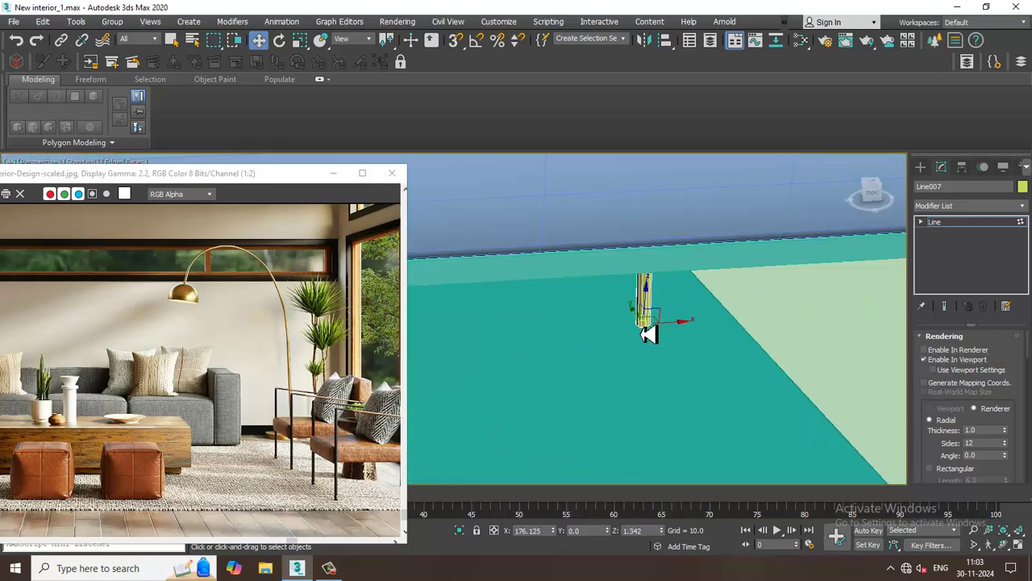
pyautogui.scroll(-5, 714, 352)
pyautogui.scroll(5, 733, 357)
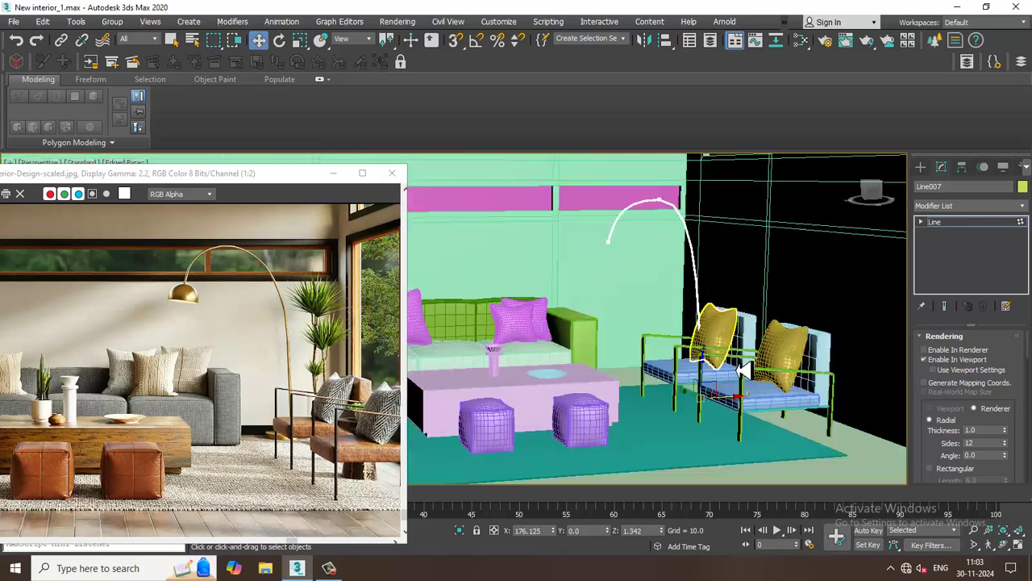
pyautogui.moveTo(1013, 430); pyautogui.dragTo(1012, 364)
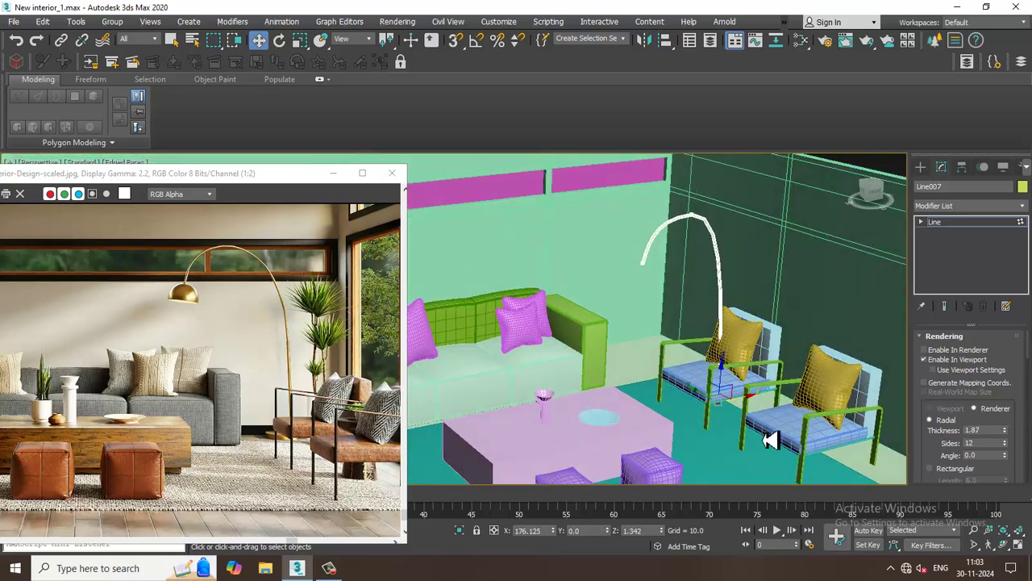
pyautogui.keyDown('alt'); pyautogui.moveTo(761, 433); pyautogui.dragTo(764, 326, button='middle'); pyautogui.keyUp('alt')
# - Smooth the pole's curve by setting its interpolation steps to 18, then leave vertex editing
pyautogui.scroll(-5, 945, 476)
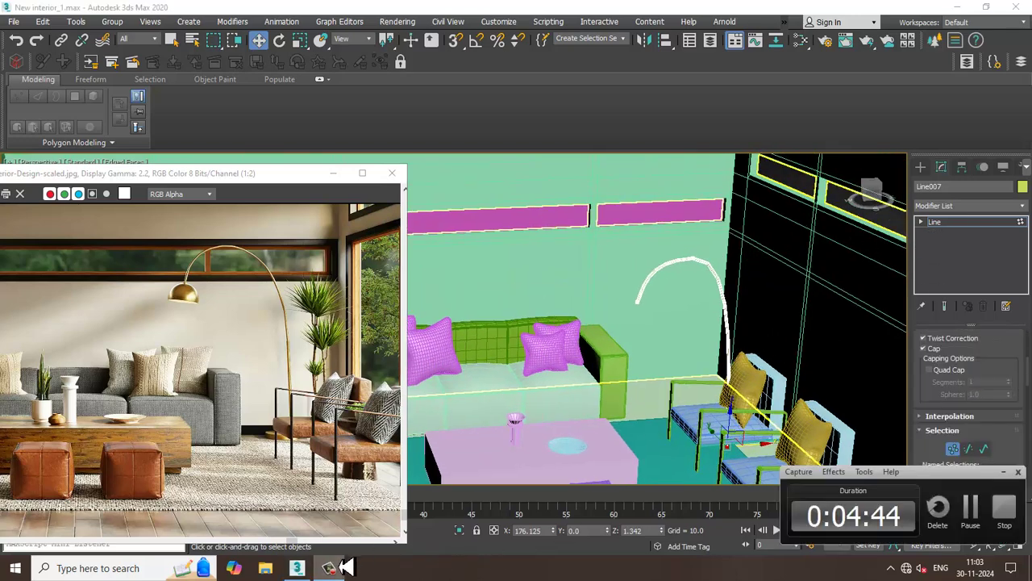
pyautogui.scroll(-1, 936, 400)
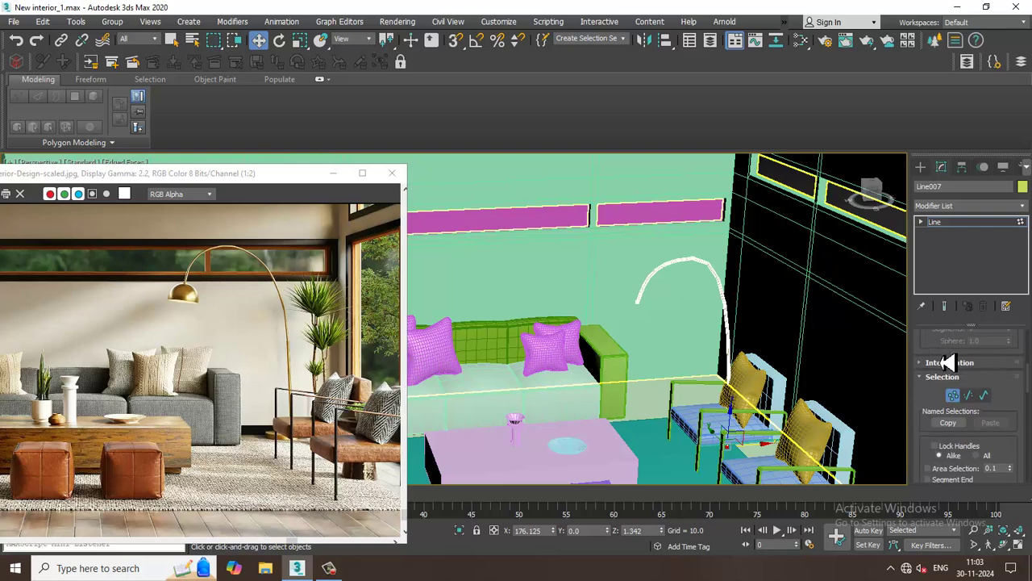
pyautogui.click(945, 364)
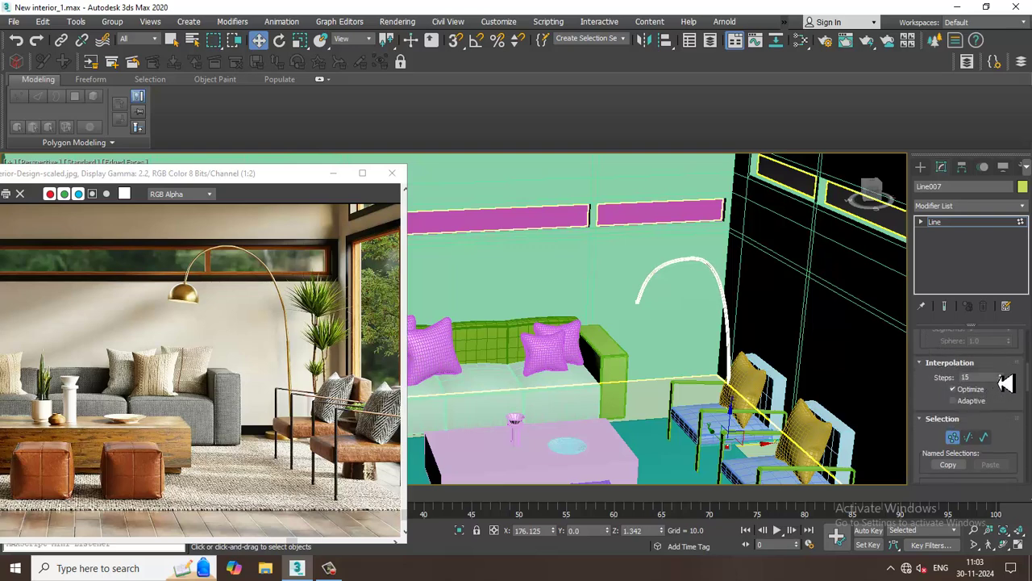
pyautogui.scroll(6, 710, 295)
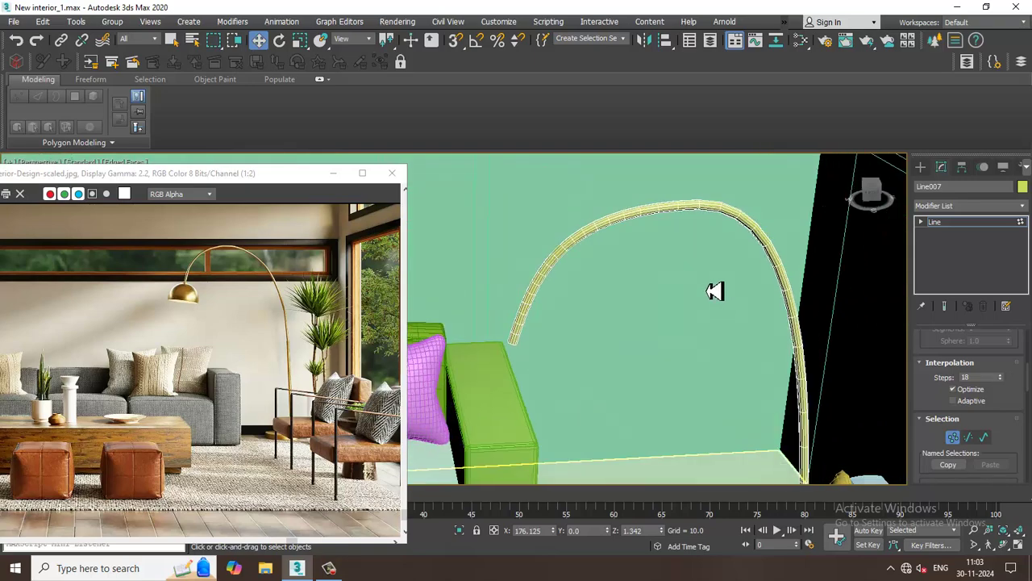
pyautogui.click(976, 225)
pyautogui.scroll(-8, 652, 363)
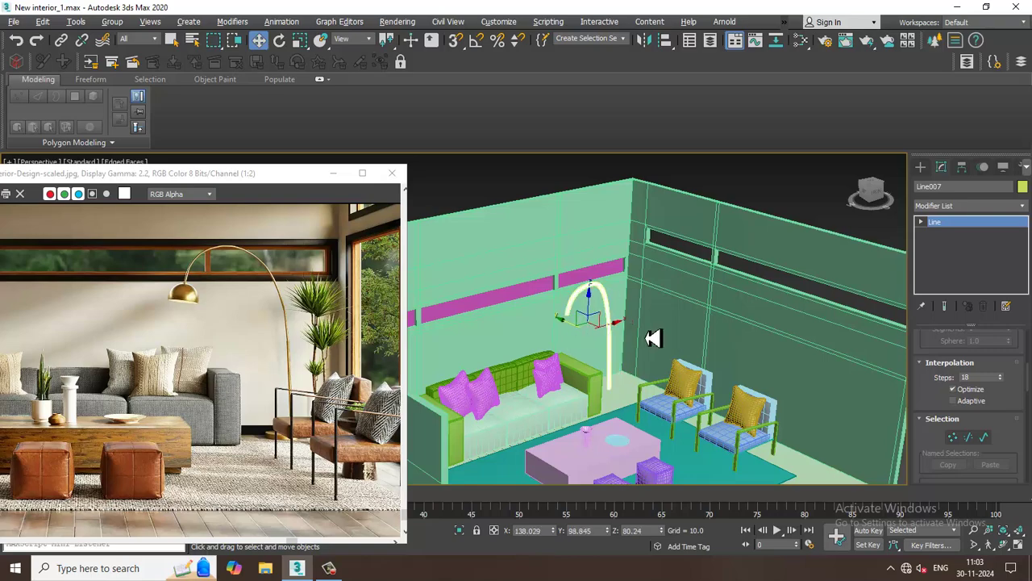
pyautogui.scroll(5, 651, 338)
pyautogui.scroll(3, 643, 346)
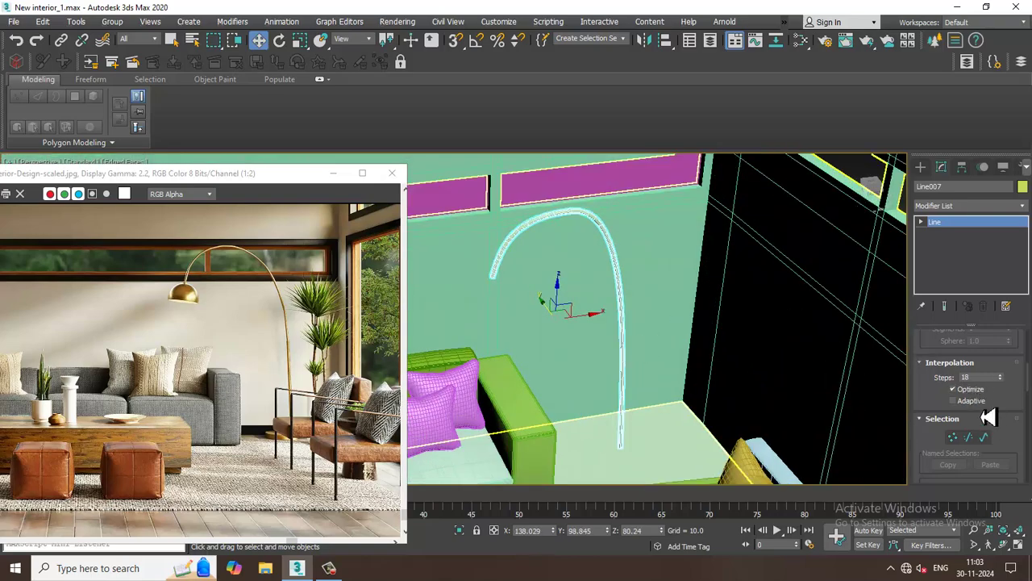
pyautogui.scroll(5, 988, 411)
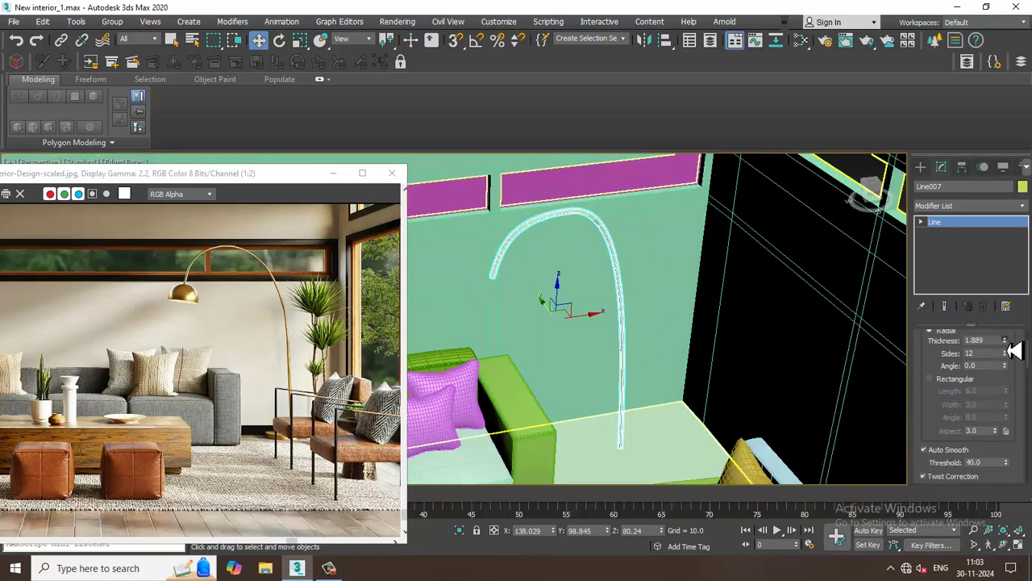
# - Create a standard Cylinder on the floor at the pole's foot, about 9.1 in radius and 1.65 high
pyautogui.click(921, 166)
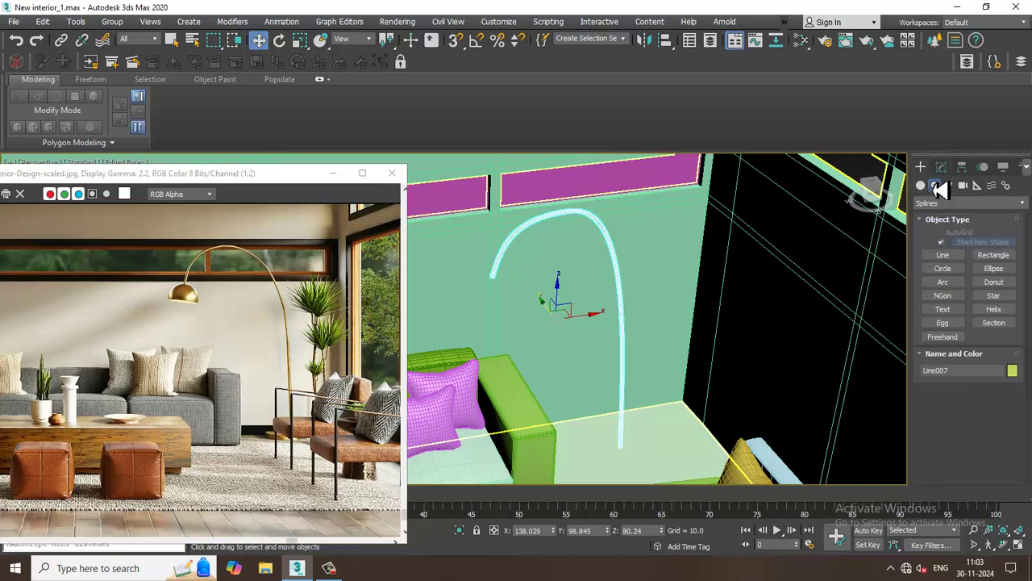
pyautogui.click(920, 186)
pyautogui.click(967, 203)
pyautogui.click(952, 216)
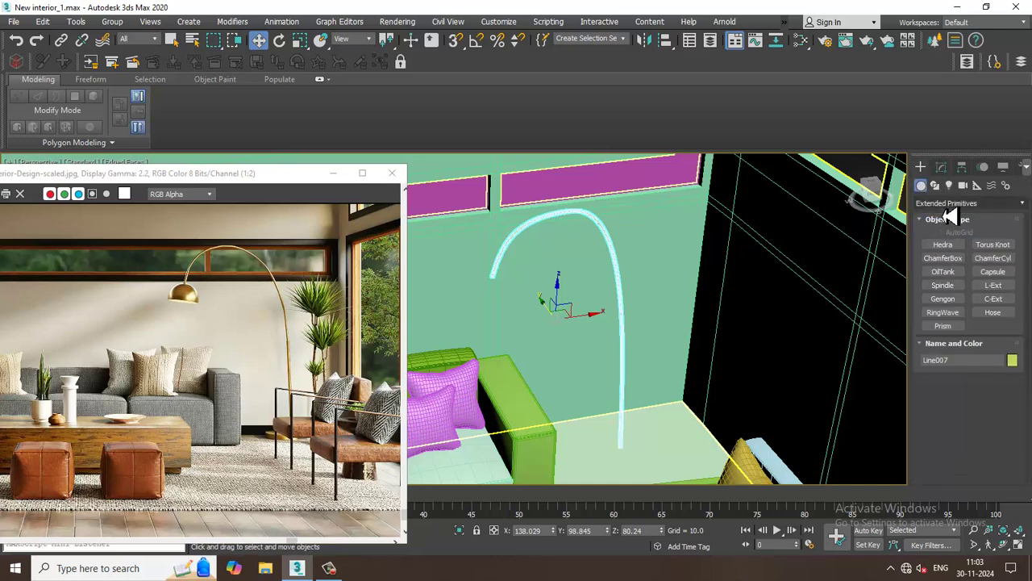
pyautogui.click(967, 203)
pyautogui.click(951, 215)
pyautogui.click(942, 272)
pyautogui.keyDown('alt'); pyautogui.moveTo(653, 387); pyautogui.dragTo(674, 368, button='middle'); pyautogui.keyUp('alt')
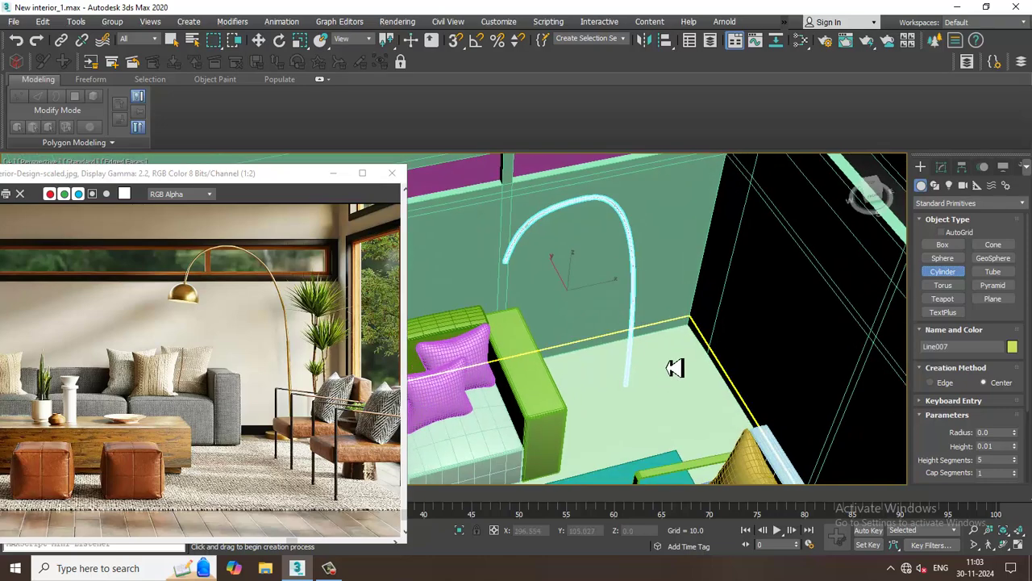
pyautogui.scroll(5, 670, 368)
pyautogui.moveTo(636, 390); pyautogui.dragTo(666, 427)
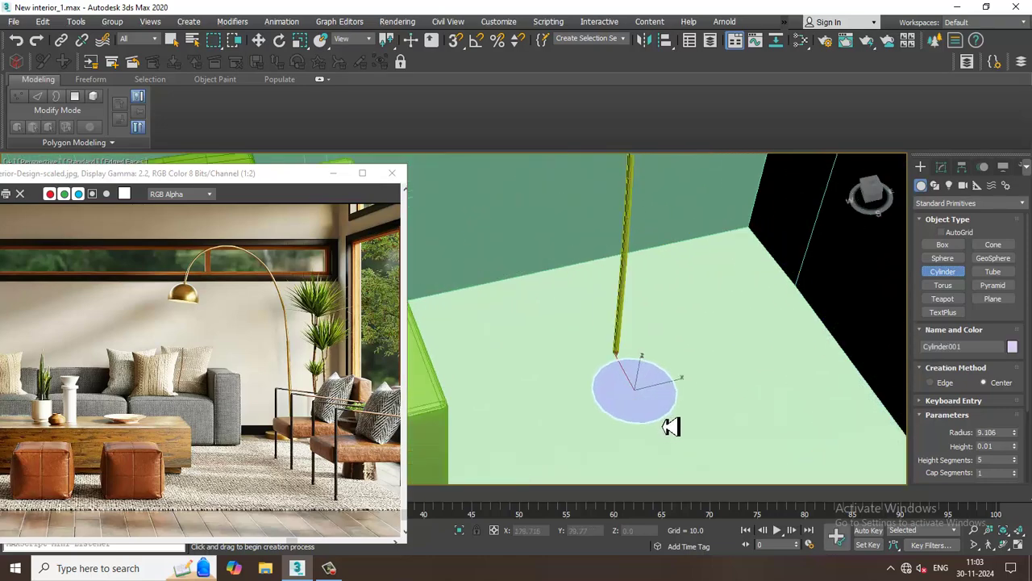
pyautogui.keyDown('alt'); pyautogui.moveTo(668, 417); pyautogui.dragTo(681, 387, button='middle'); pyautogui.keyUp('alt')
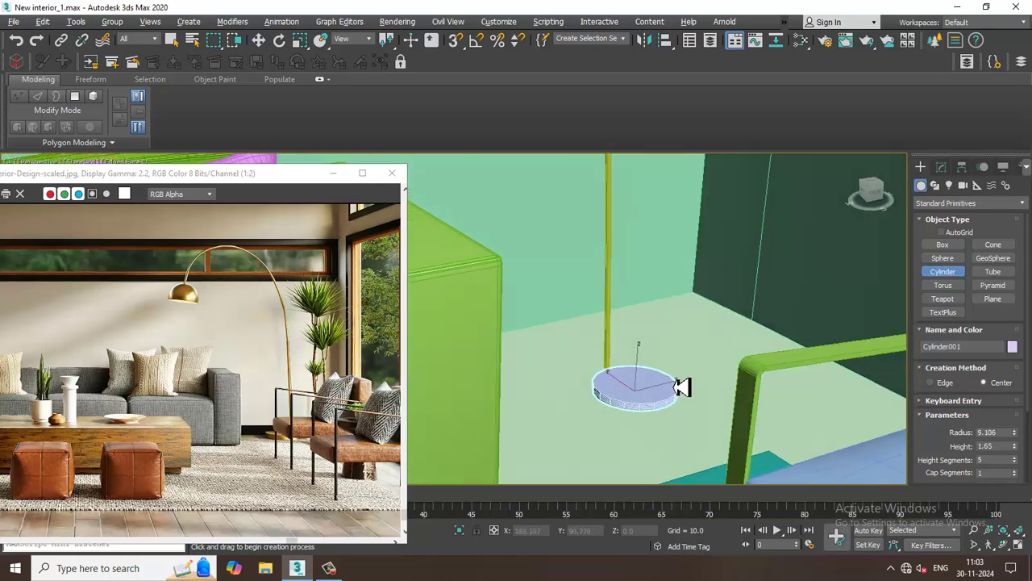
pyautogui.click(681, 387)
# - Move the cylinder base along Y to about 98.68 in the Top view, centring it on the pole's foot
pyautogui.press('w')
pyautogui.hotkey('alt', 'w')
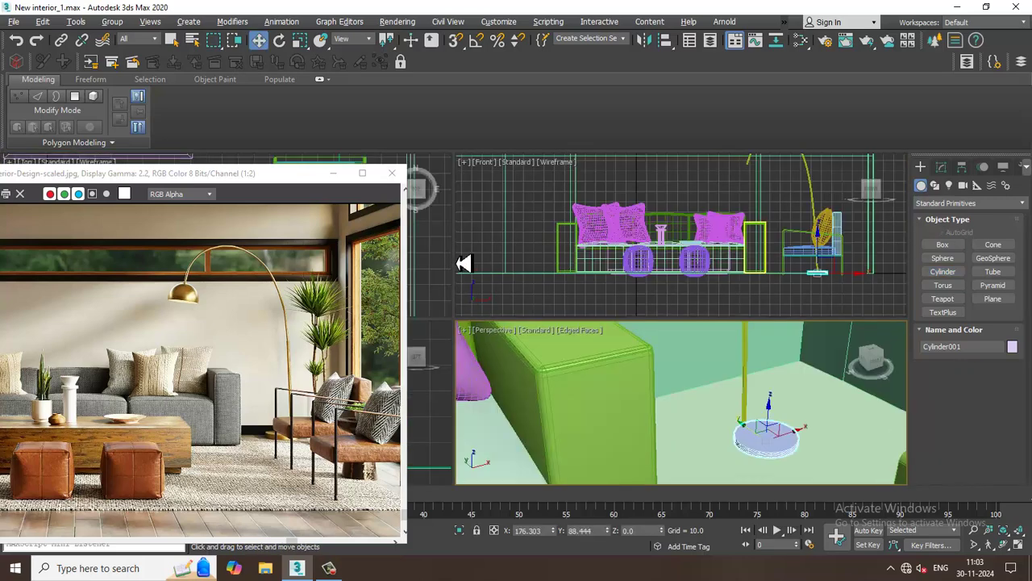
pyautogui.press('t')
pyautogui.hotkey('alt', 'w')
pyautogui.press('z')
pyautogui.scroll(-3, 565, 327)
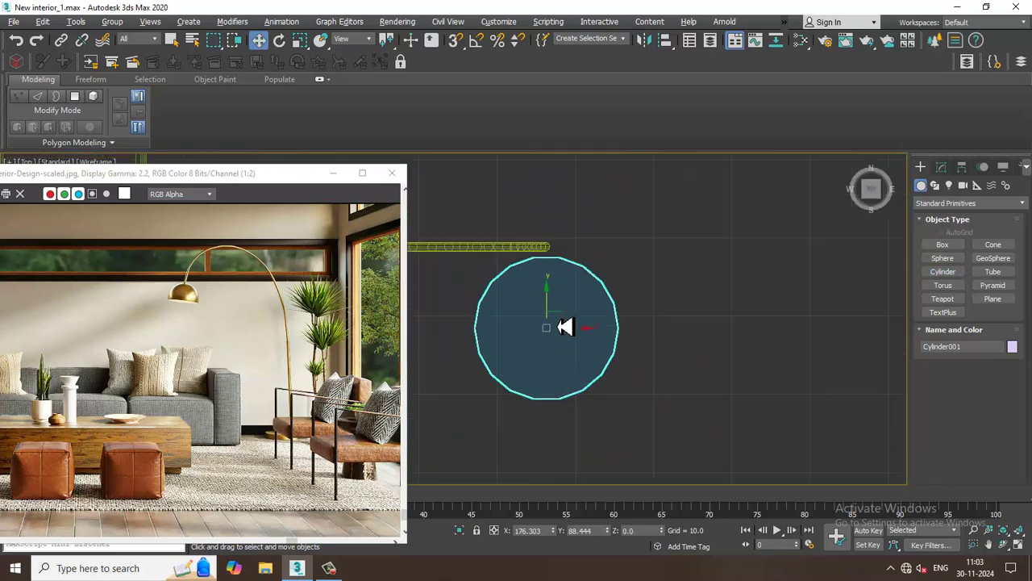
pyautogui.moveTo(554, 343); pyautogui.dragTo(565, 259)
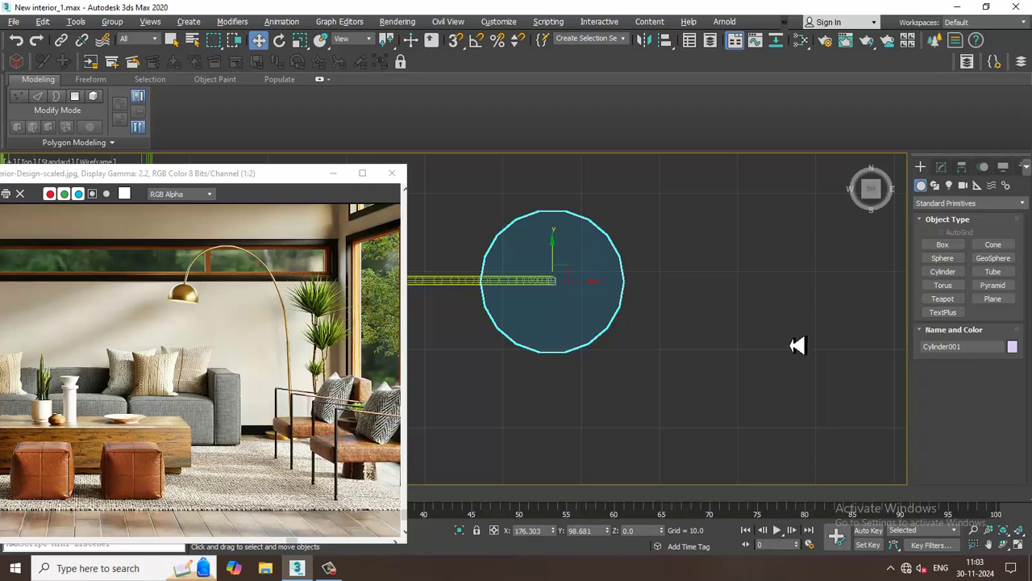
# - Reduce the lamp base cylinder's height segments to 1
pyautogui.hotkey('alt', 'w')
pyautogui.middleClick(799, 353)
pyautogui.hotkey('alt', 'w')
pyautogui.scroll(4, 773, 357)
pyautogui.keyDown('alt'); pyautogui.moveTo(708, 364); pyautogui.dragTo(636, 376, button='middle'); pyautogui.keyUp('alt')
pyautogui.click(941, 166)
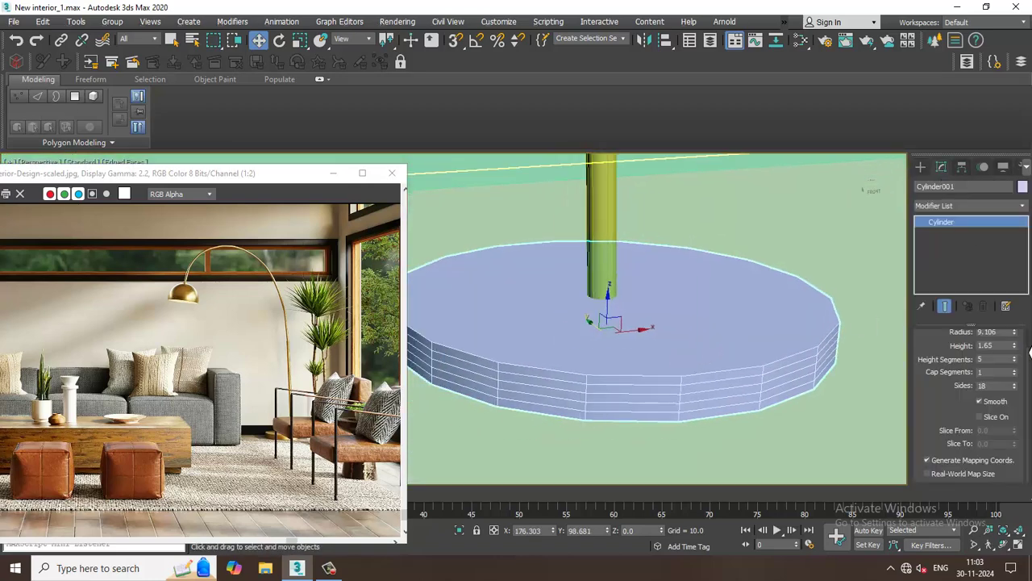
pyautogui.click(1016, 362)
pyautogui.click(1017, 362)
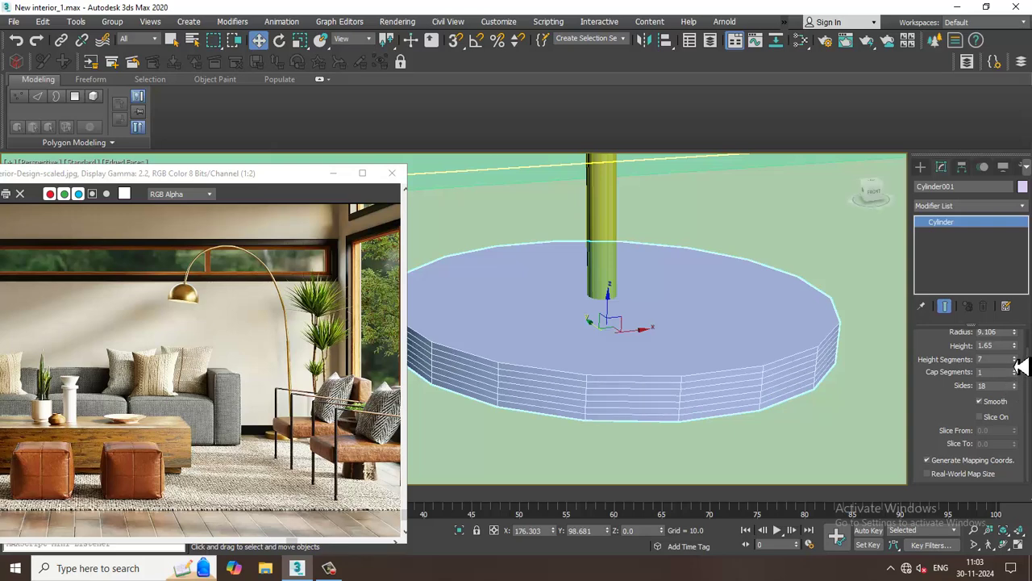
pyautogui.click(1016, 362)
pyautogui.click(1016, 362)
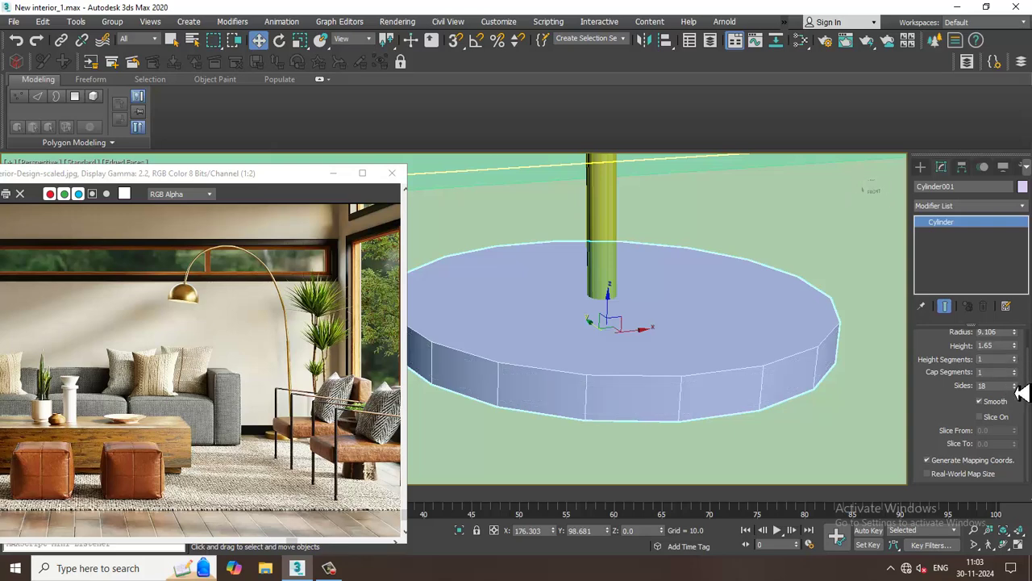
# - Increase the lamp base cylinder's sides to 30 for a rounder outline
pyautogui.click(1017, 385)
pyautogui.click(1017, 385)
pyautogui.click(1017, 385)
pyautogui.click(1017, 384)
pyautogui.click(1017, 385)
pyautogui.click(1017, 385)
pyautogui.click(1017, 385)
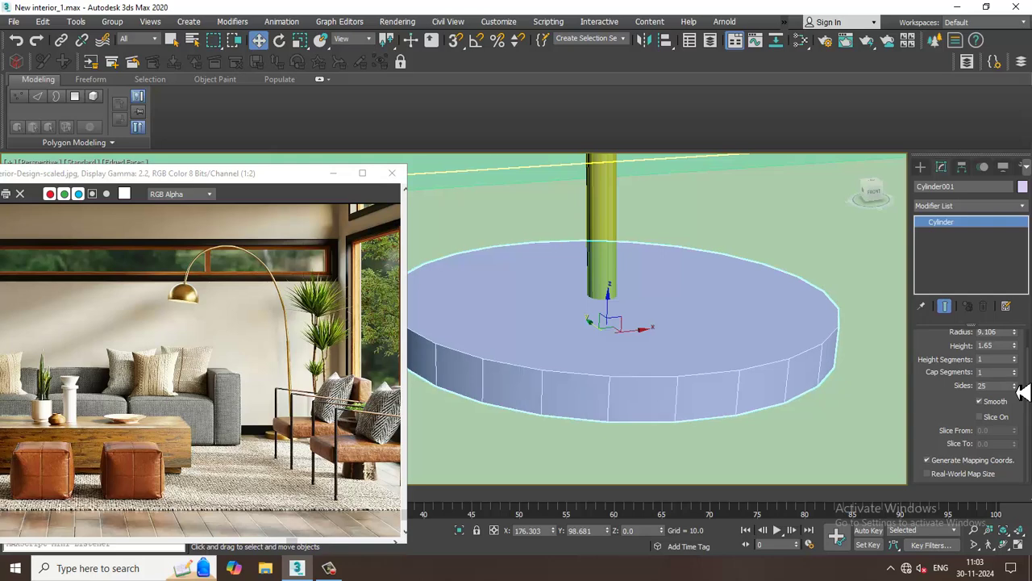
pyautogui.click(1016, 382)
pyautogui.click(1016, 382)
pyautogui.click(1016, 382)
pyautogui.click(1016, 382)
pyautogui.click(1016, 382)
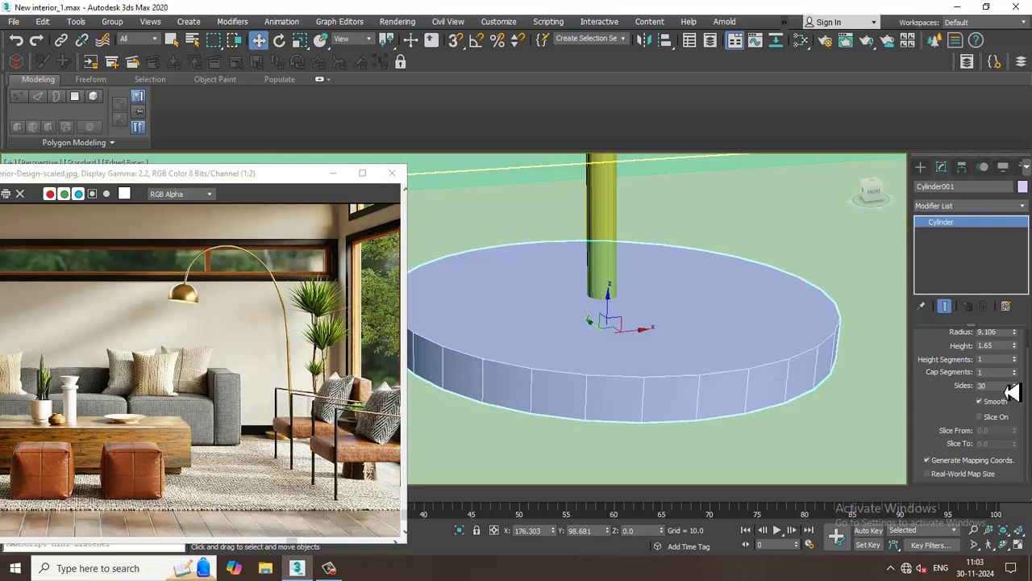
# - Convert the lamp base cylinder to an Editable Poly and enter edge editing
pyautogui.rightClick(726, 329)
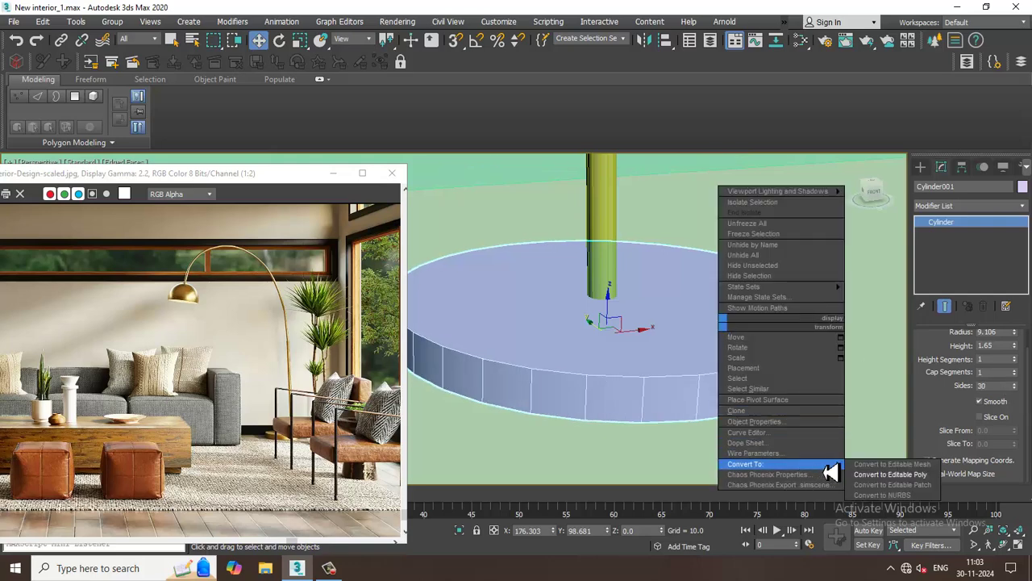
pyautogui.click(895, 474)
pyautogui.press('2')
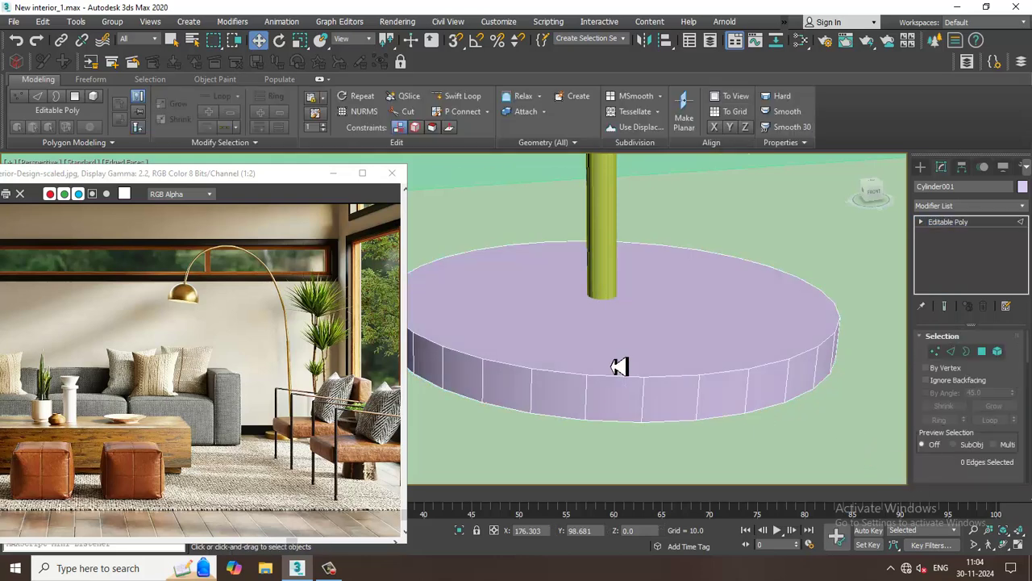
# - Select only the top and bottom rim edges of the lamp base cylinder, leaving out its vertical side edges
pyautogui.hotkey('alt', 'w')
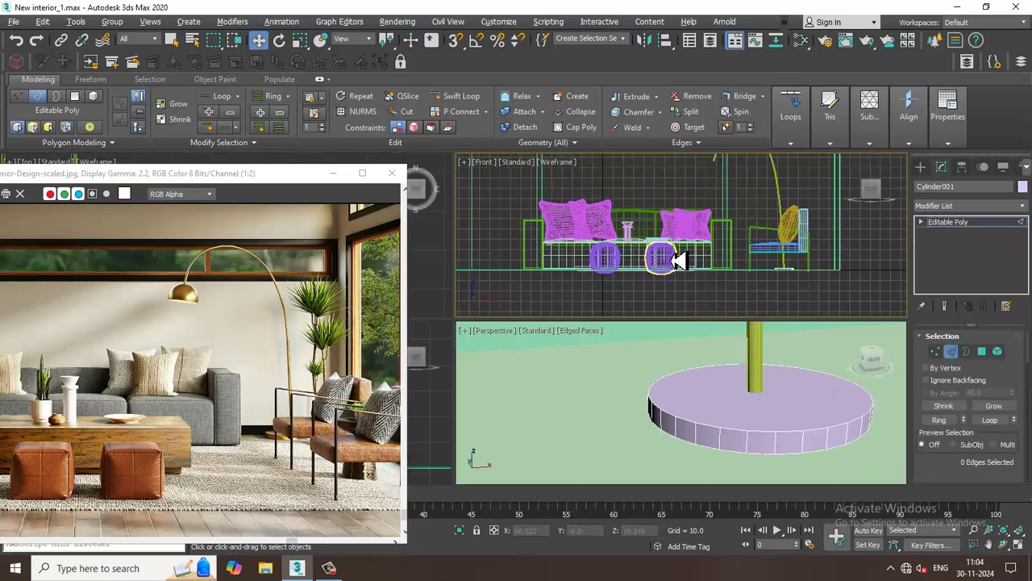
pyautogui.click(675, 261)
pyautogui.hotkey('alt', 'w')
pyautogui.press('z')
pyautogui.moveTo(658, 296); pyautogui.dragTo(718, 271, button='middle')
pyautogui.scroll(-5, 643, 299)
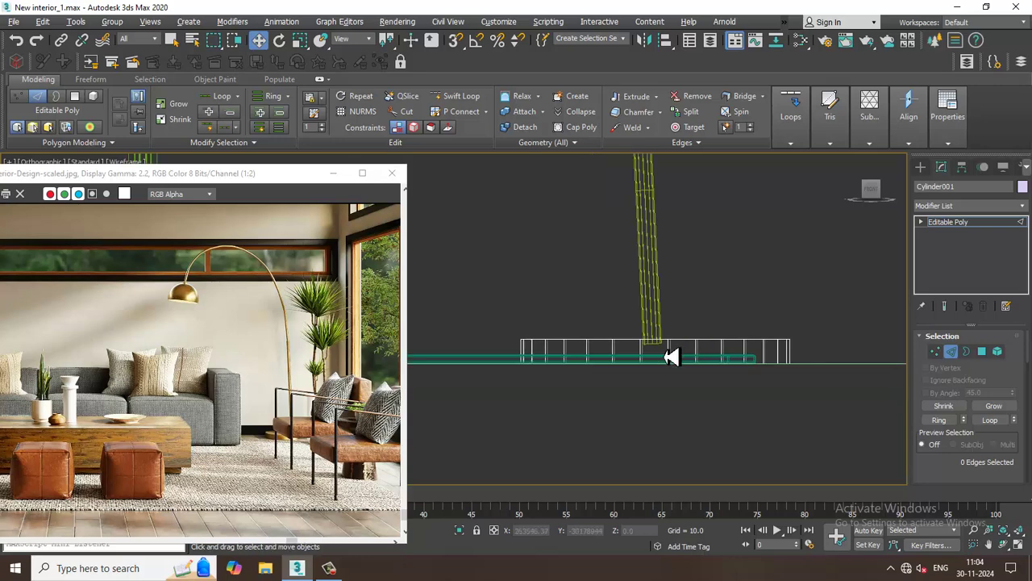
pyautogui.moveTo(847, 365); pyautogui.dragTo(879, 403)
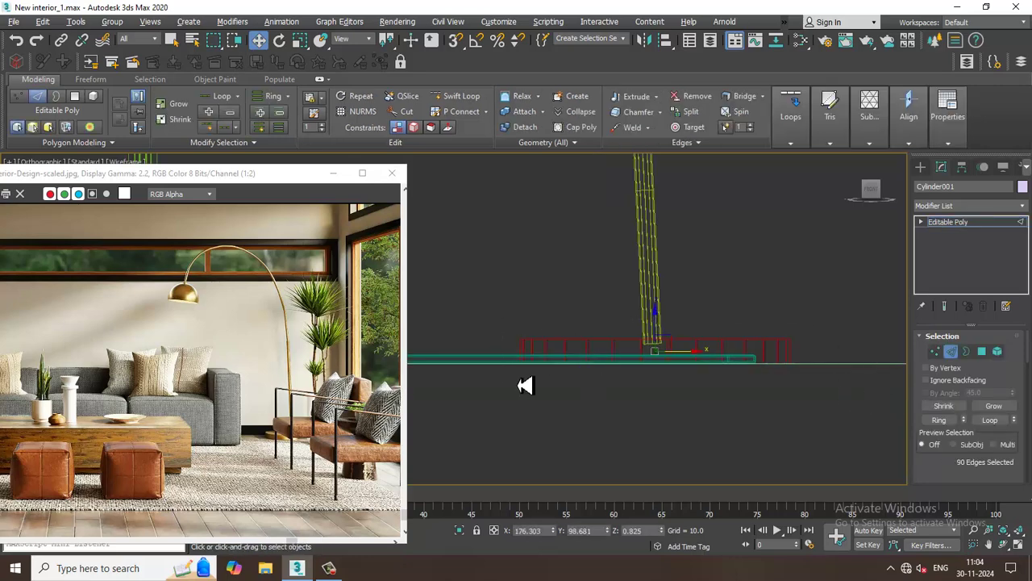
pyautogui.hotkey('alt', 'w')
pyautogui.click(804, 406)
pyautogui.hotkey('alt', 'w')
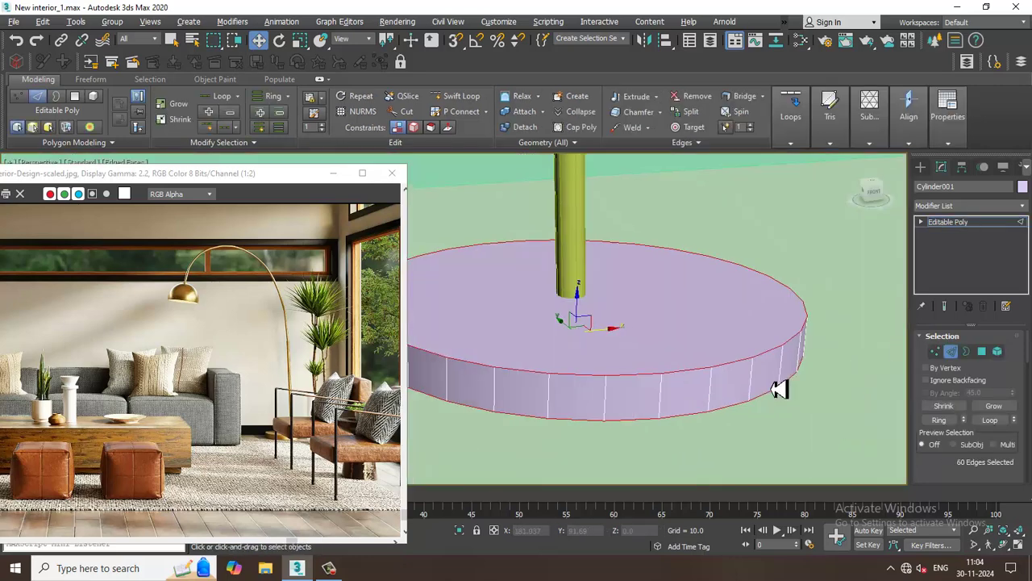
# - Chamfer the selected rim edges of the lamp base by about 0.173
pyautogui.scroll(-5, 944, 468)
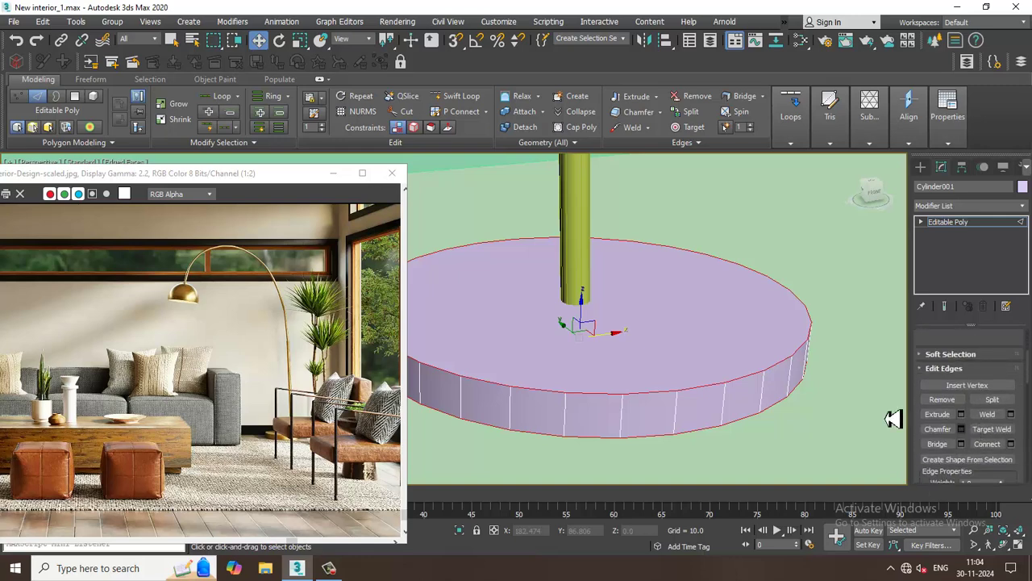
pyautogui.click(961, 429)
pyautogui.rightClick(463, 346)
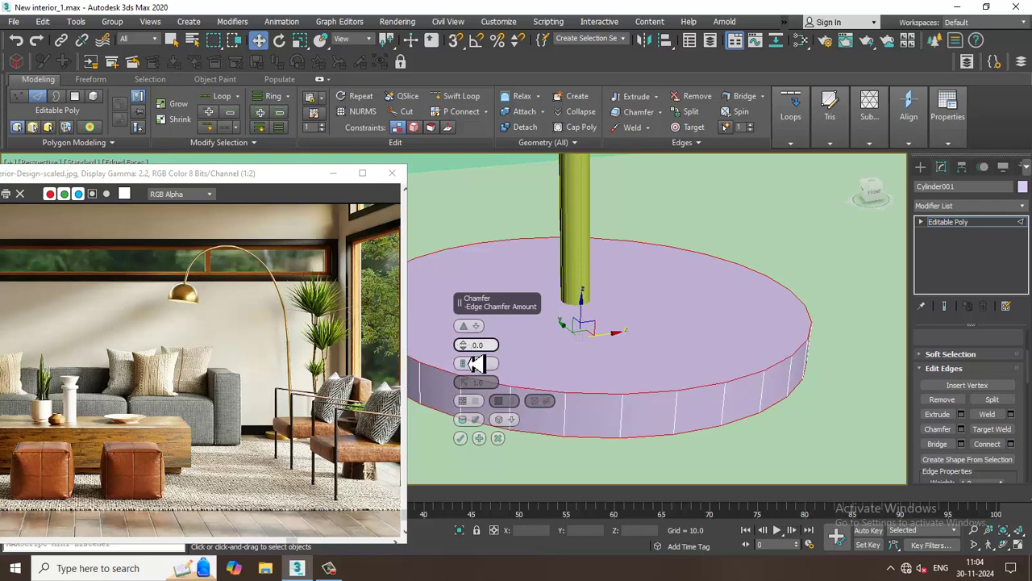
pyautogui.moveTo(473, 362); pyautogui.dragTo(470, 363)
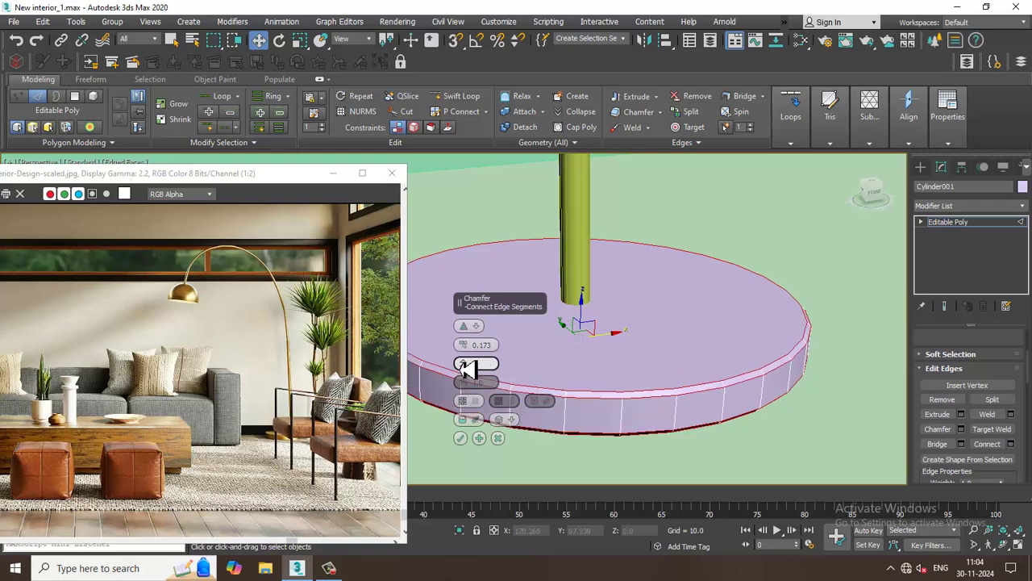
pyautogui.click(461, 438)
# - Create a sphere with a radius of about 12.6 in the Front view, just below the free end of the arc pole
pyautogui.scroll(-10, 737, 380)
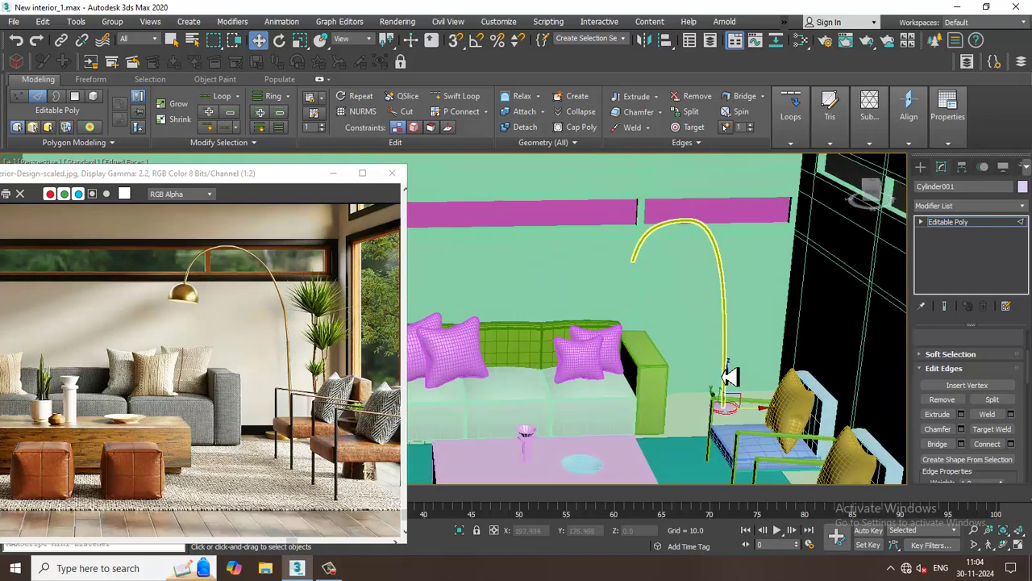
pyautogui.click(920, 166)
pyautogui.click(942, 258)
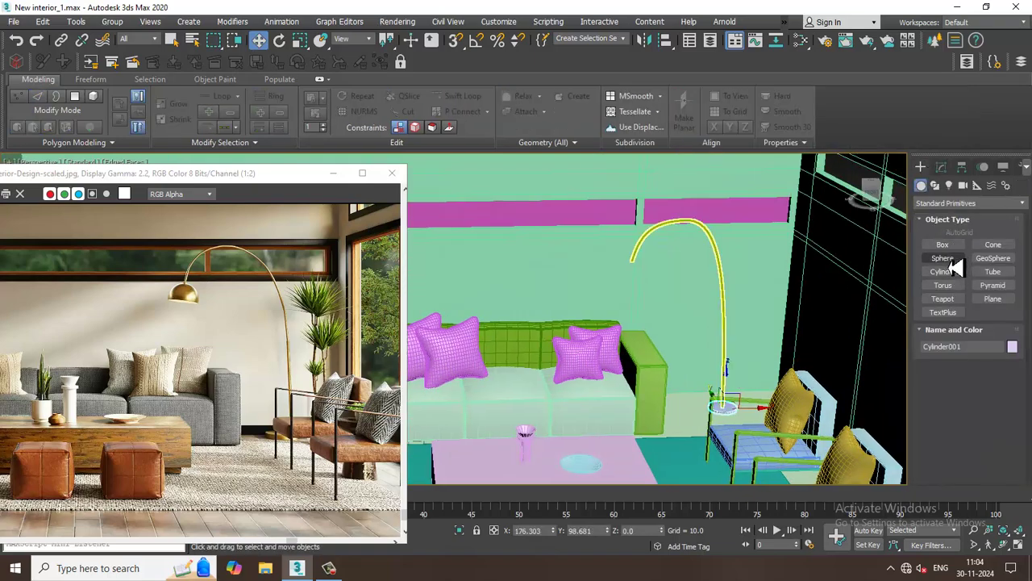
pyautogui.hotkey('alt', 'w')
pyautogui.rightClick(691, 276)
pyautogui.hotkey('alt', 'w')
pyautogui.press('f')
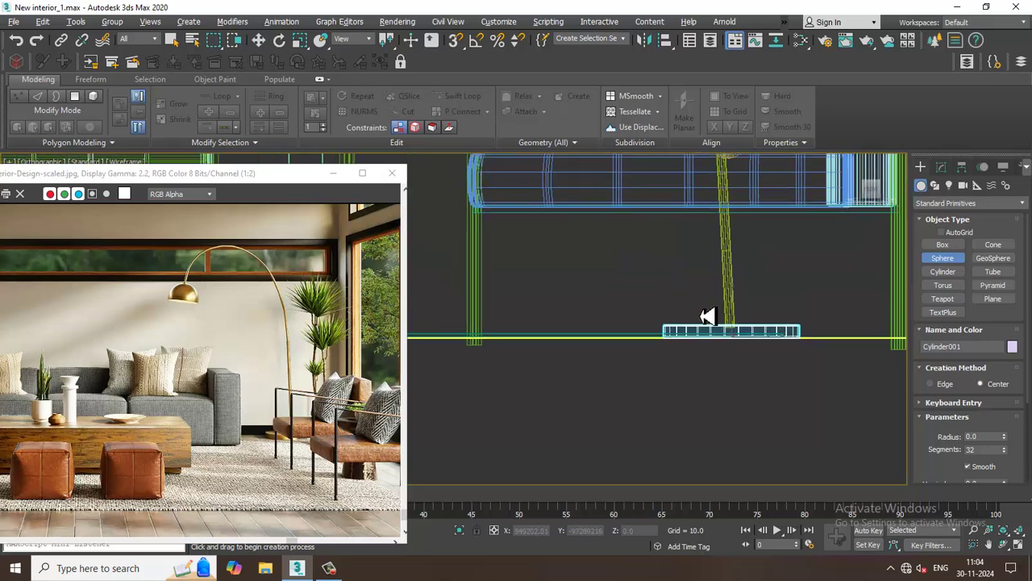
pyautogui.scroll(-5, 677, 314)
pyautogui.scroll(2, 647, 260)
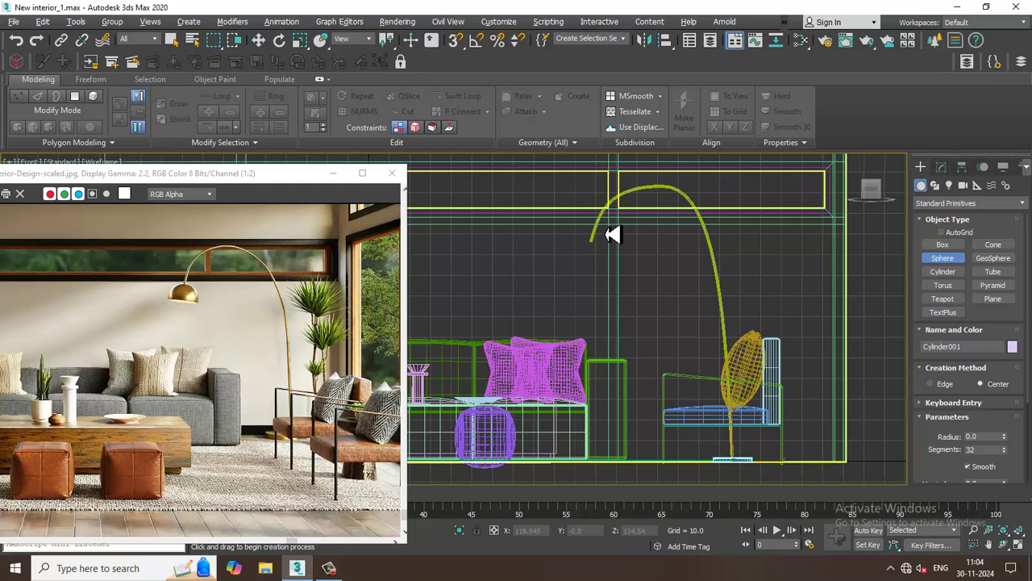
pyautogui.moveTo(604, 282); pyautogui.dragTo(627, 306)
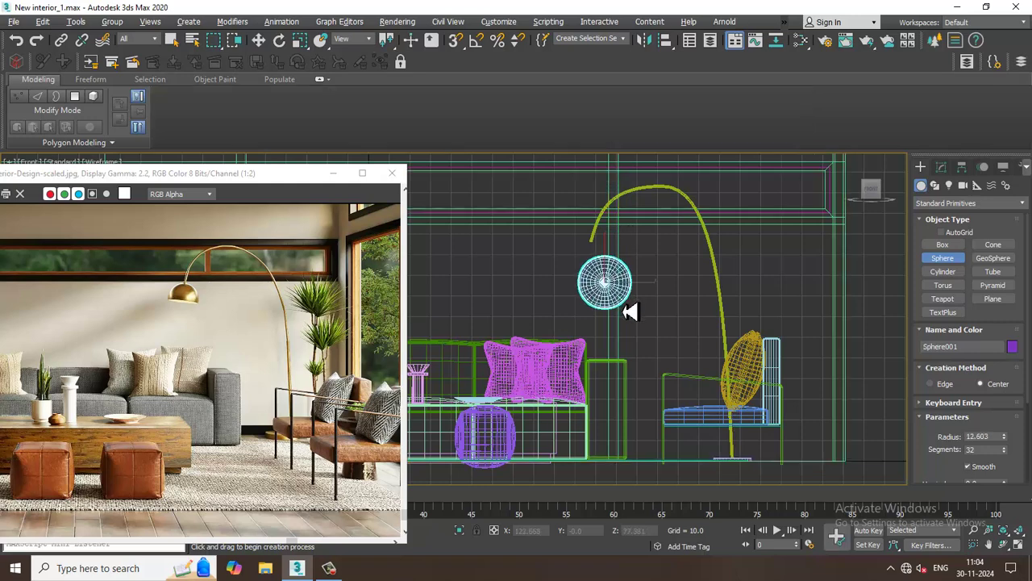
# - Rotate the sphere 90 degrees about X with angle snap on so its poles point up and down
pyautogui.press('w')
pyautogui.rightClick(477, 41)
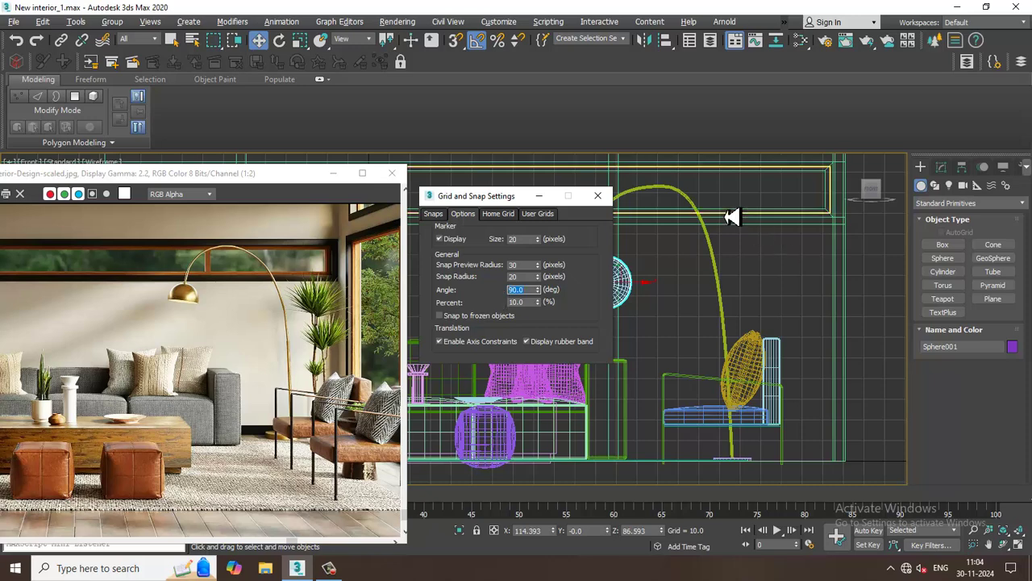
pyautogui.click(598, 195)
pyautogui.scroll(5, 570, 341)
pyautogui.press('e')
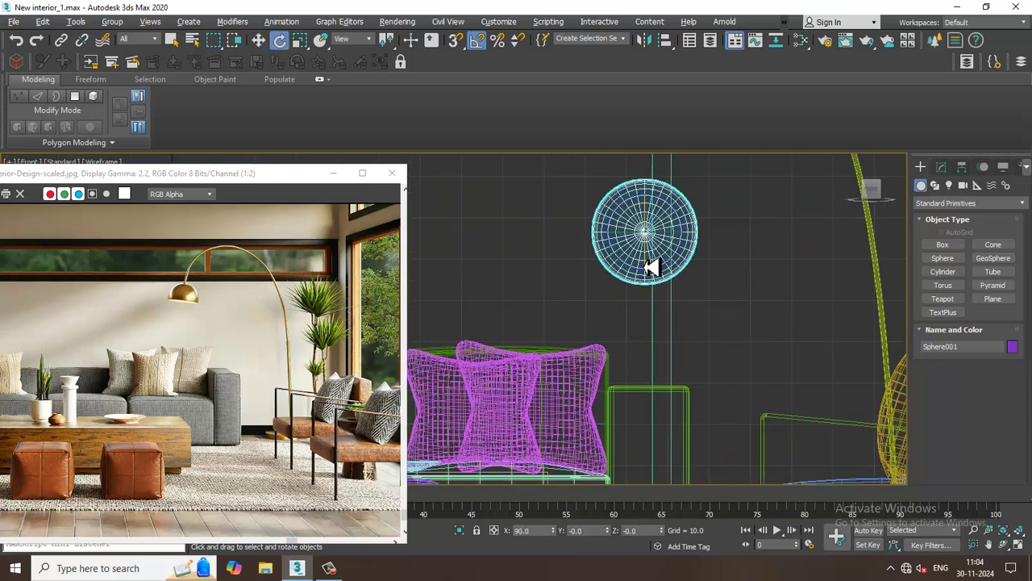
# - Convert the sphere to an Editable Poly
pyautogui.press('w')
pyautogui.rightClick(650, 218)
pyautogui.moveTo(710, 352)
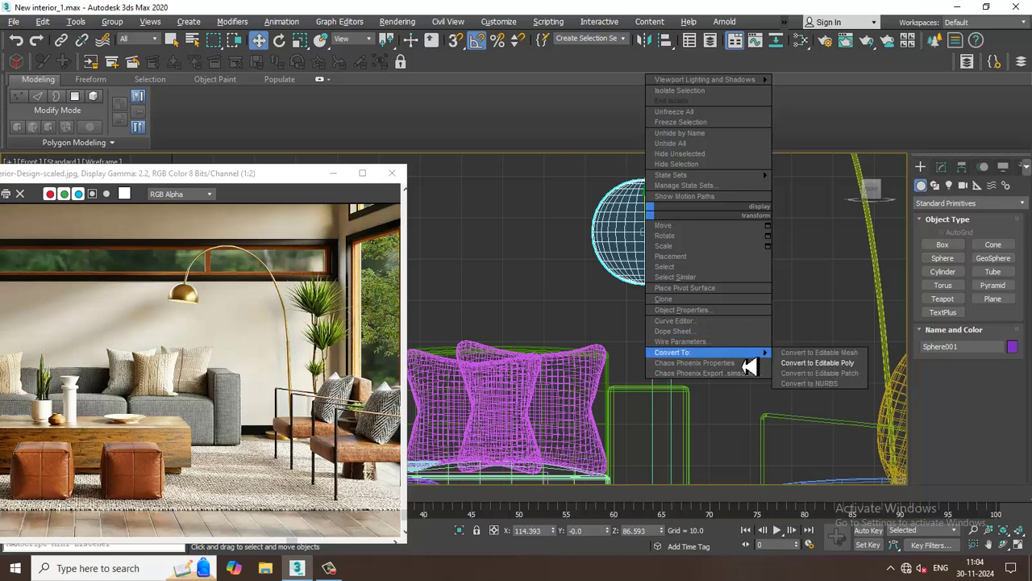
pyautogui.click(817, 363)
# - Delete the polygons of the sphere's lower half to leave an open dome for the lamp shade
pyautogui.scroll(2, 568, 322)
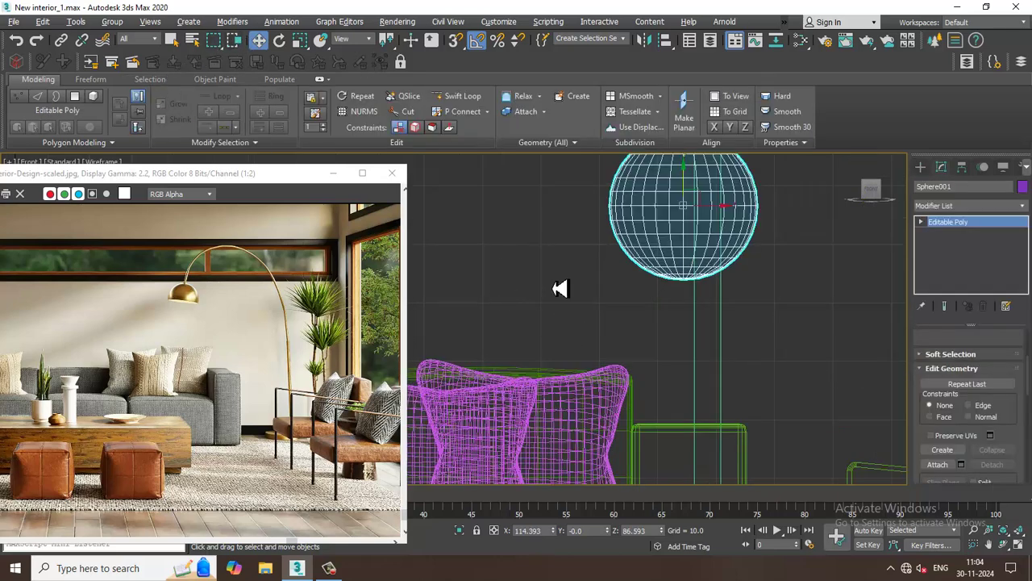
pyautogui.press('4')
pyautogui.moveTo(553, 334); pyautogui.dragTo(884, 227)
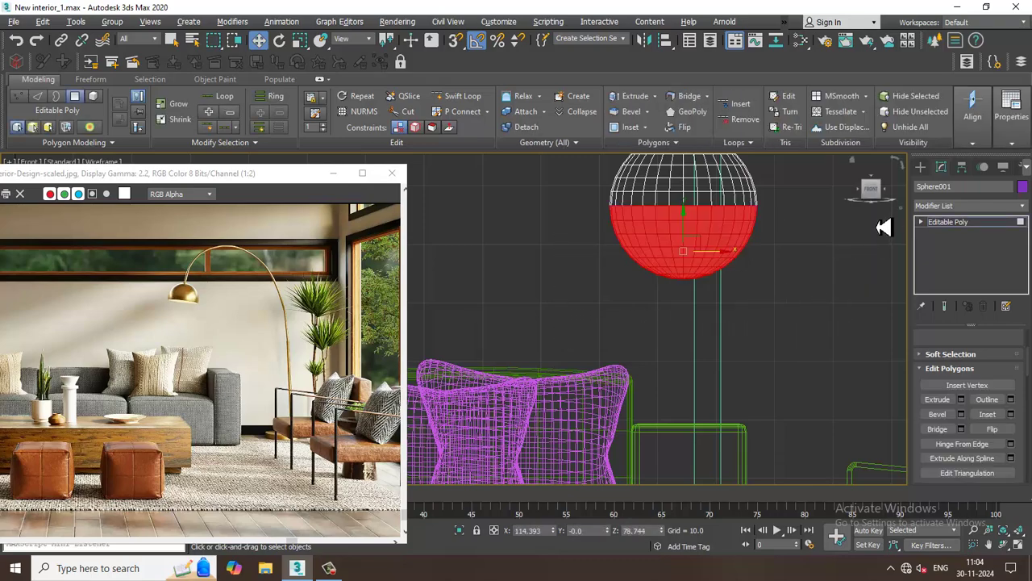
pyautogui.press('Delete')
pyautogui.scroll(-5, 728, 207)
pyautogui.moveTo(729, 207); pyautogui.dragTo(694, 290, button='middle')
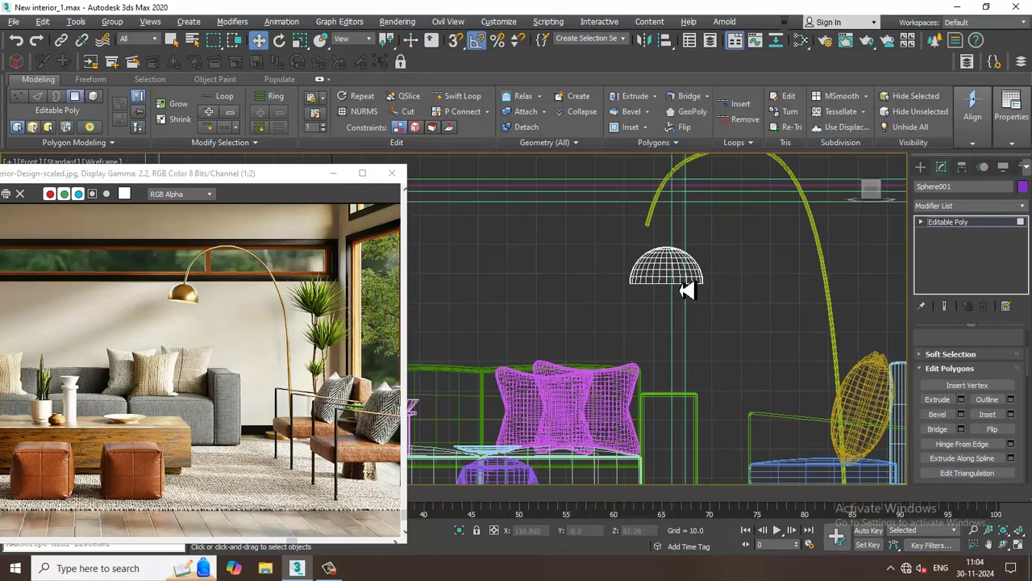
# - Scale the dome's open bottom edge loop slightly inward and the edge loop above it to 98 percent, finishing the edge editing
pyautogui.hotkey('alt', 'q')
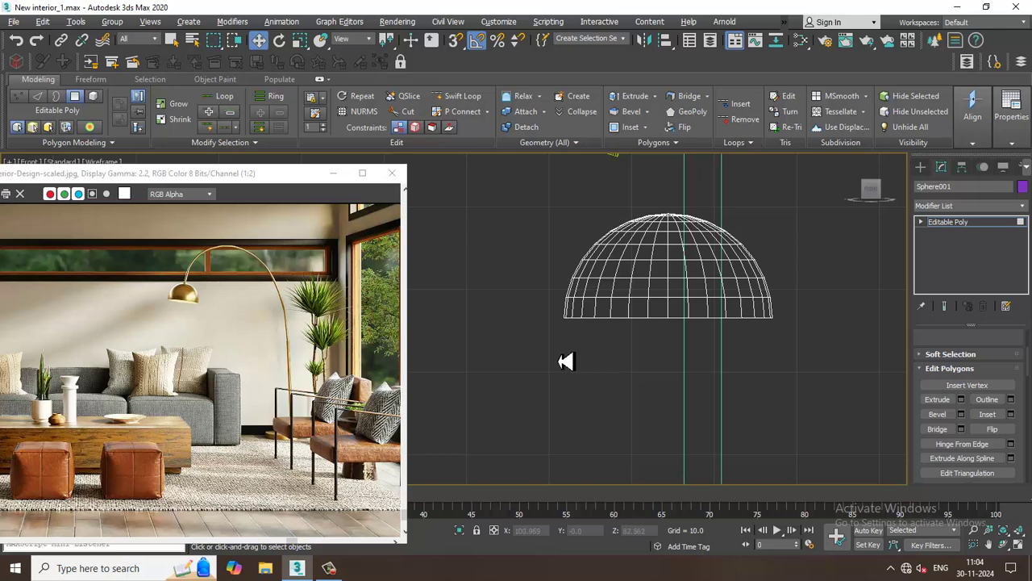
pyautogui.press('2')
pyautogui.click(606, 319)
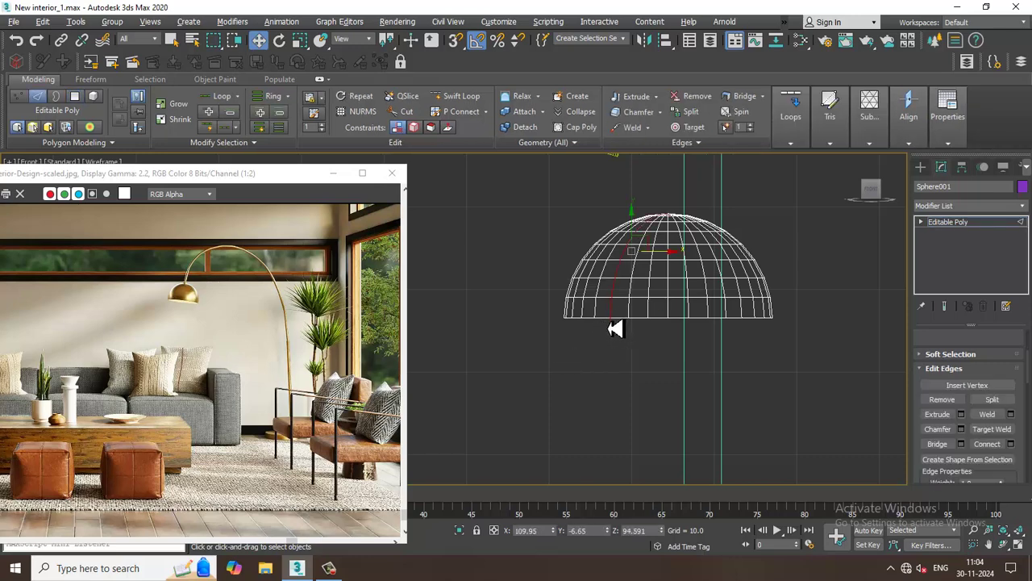
pyautogui.doubleClick(606, 319)
pyautogui.press('r')
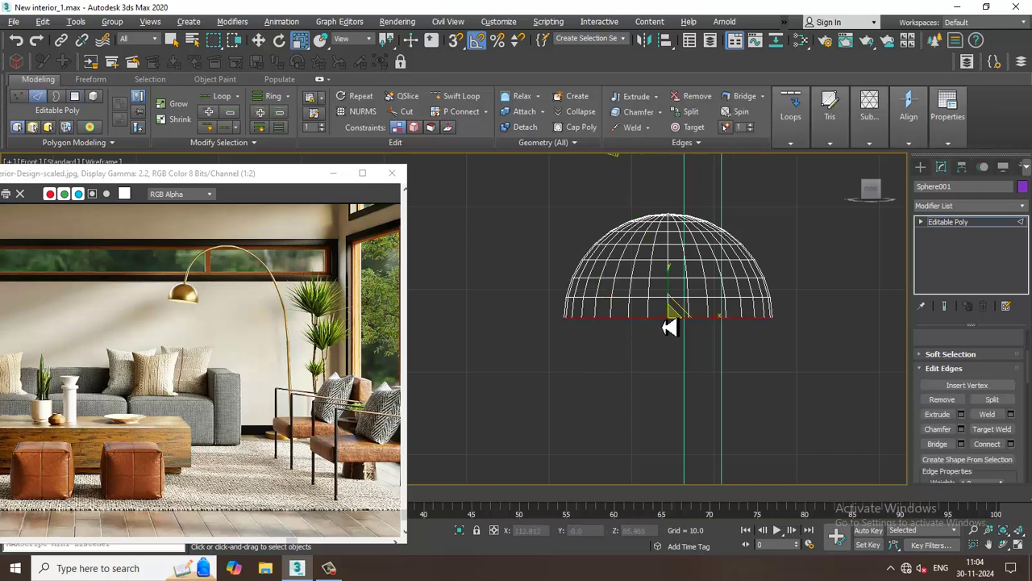
pyautogui.moveTo(674, 326); pyautogui.dragTo(682, 306)
pyautogui.doubleClick(663, 300)
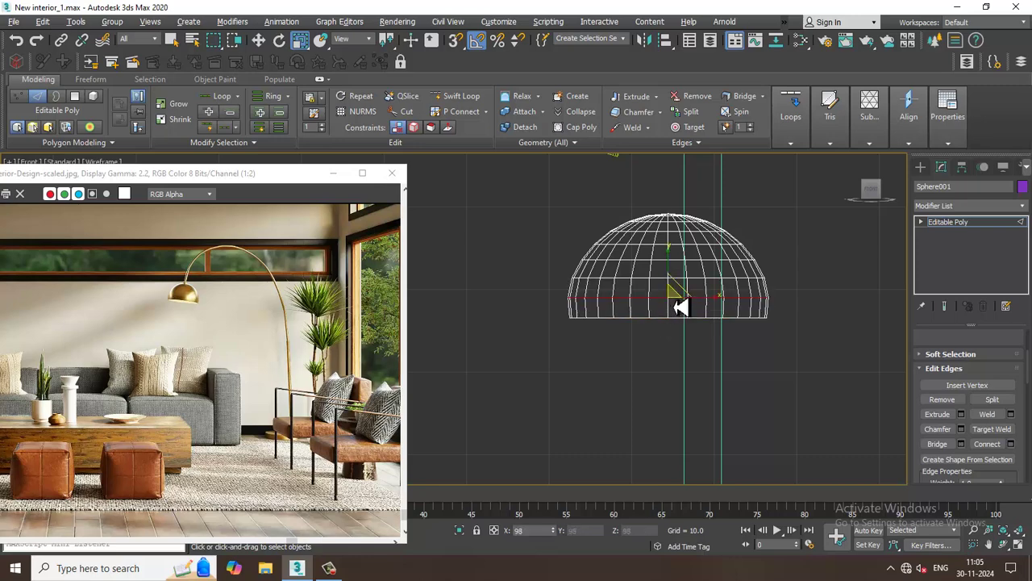
pyautogui.click(987, 222)
# - Scale the dome shade down and move it in the Front view to about X 107.05, Z 97.64, at the pole's free end
pyautogui.scroll(-5, 761, 334)
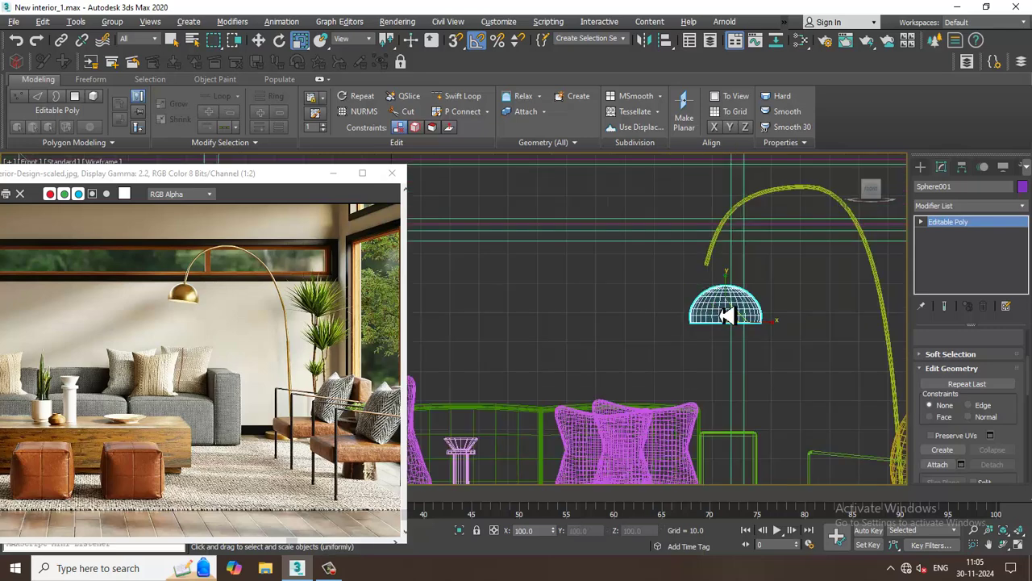
pyautogui.press('w')
pyautogui.press('r')
pyautogui.moveTo(739, 328); pyautogui.dragTo(751, 346)
pyautogui.press('w')
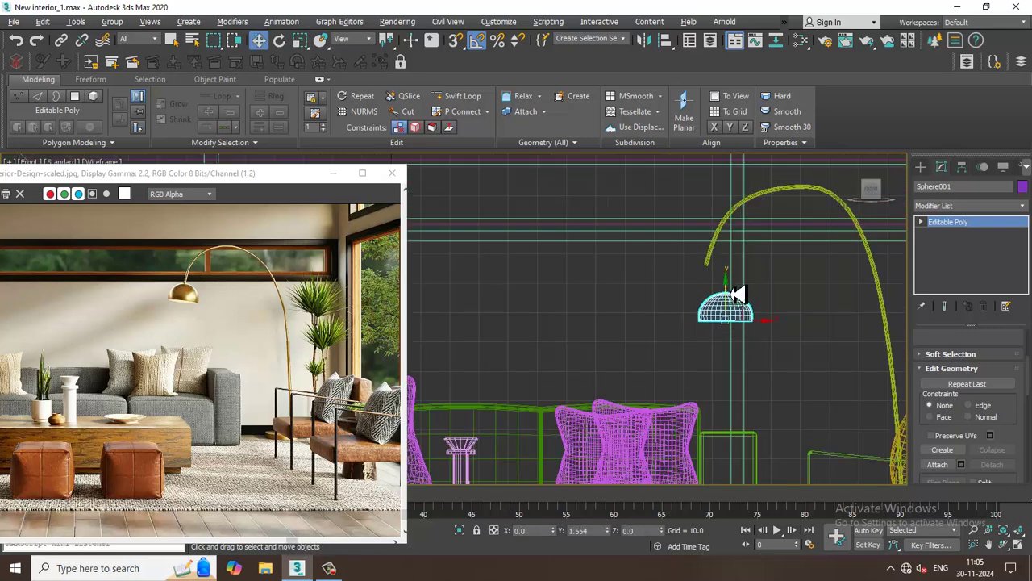
pyautogui.moveTo(737, 295)
pyautogui.mouseDown()
pyautogui.moveTo(740, 271)
pyautogui.moveTo(743, 295)
pyautogui.mouseUp()
# - Move the shade horizontally to about X 107.62, Y 98.53, centring it under the end of the arc pole
pyautogui.hotkey('alt', 'w')
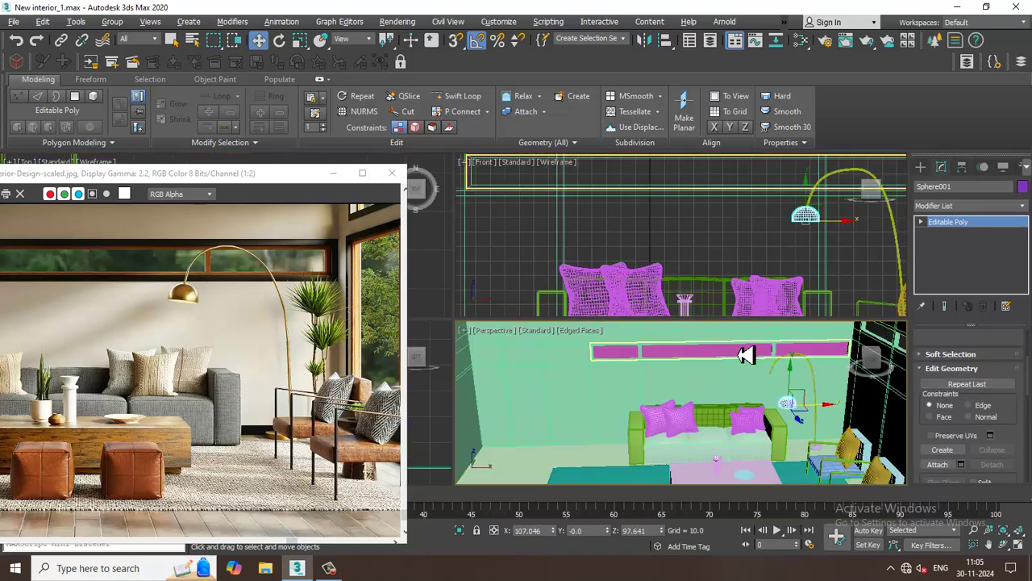
pyautogui.hotkey('alt', 'w')
pyautogui.press('z')
pyautogui.scroll(-5, 645, 312)
pyautogui.scroll(-5, 701, 319)
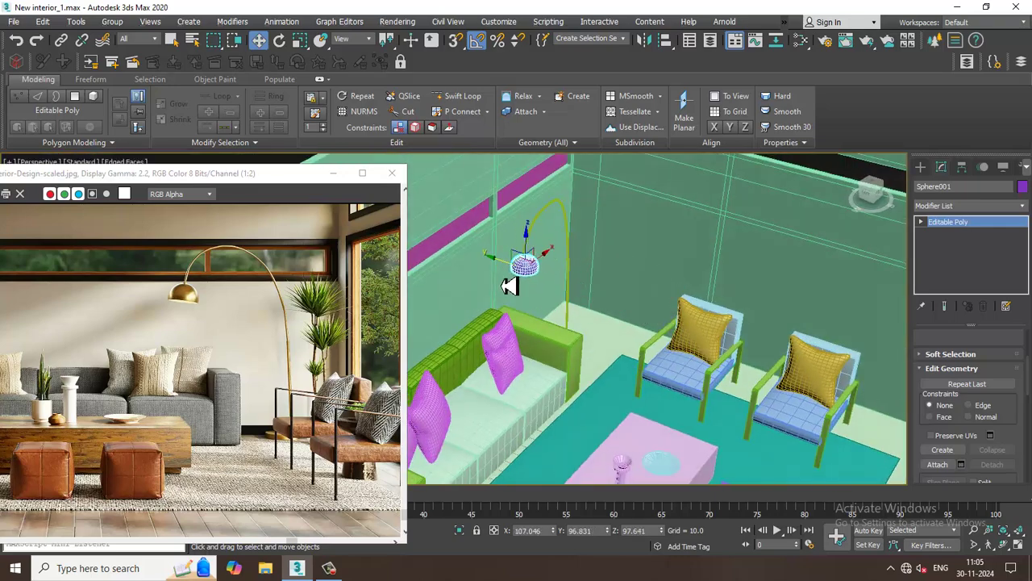
pyautogui.scroll(6, 520, 288)
pyautogui.keyDown('alt'); pyautogui.moveTo(603, 342); pyautogui.dragTo(513, 351, button='middle'); pyautogui.keyUp('alt')
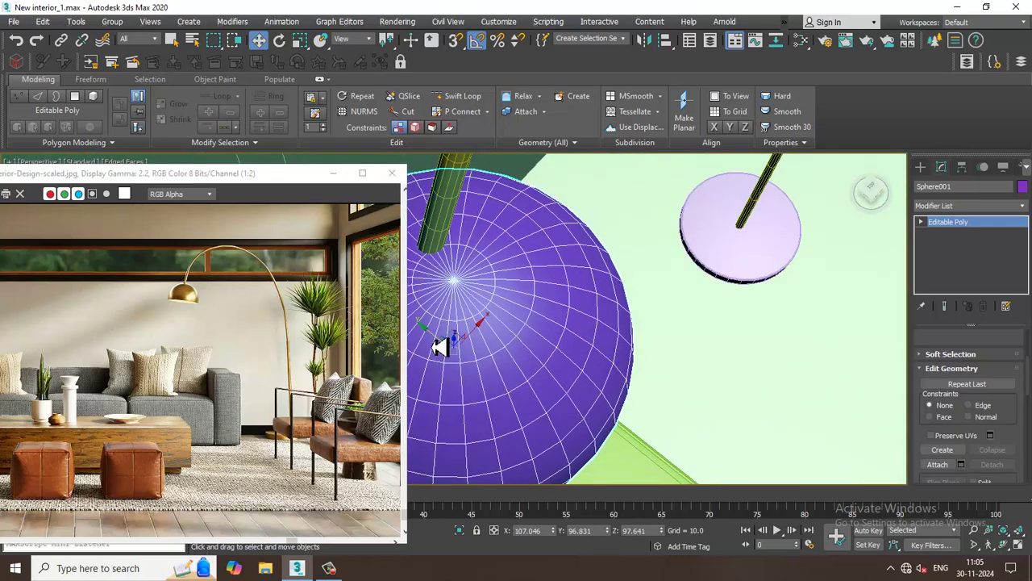
pyautogui.keyDown('alt'); pyautogui.moveTo(440, 345); pyautogui.dragTo(588, 299, button='middle'); pyautogui.keyUp('alt')
pyautogui.hotkey('alt', 'w')
pyautogui.press('z')
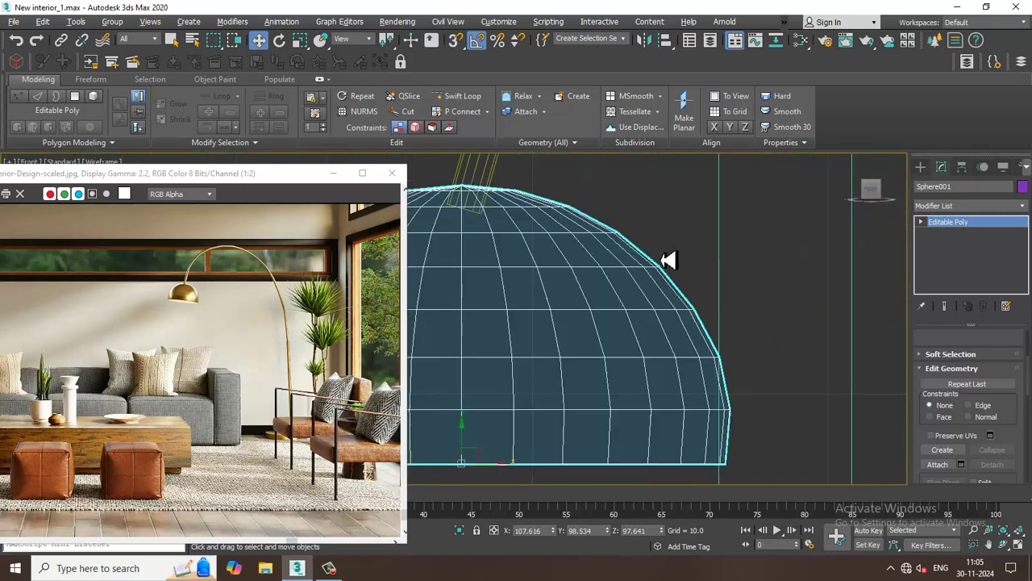
# - Tilt the shade slightly in the Front view to follow the direction of the pole's end, without angle snap
pyautogui.scroll(-10, 668, 259)
pyautogui.scroll(2, 654, 287)
pyautogui.press('e')
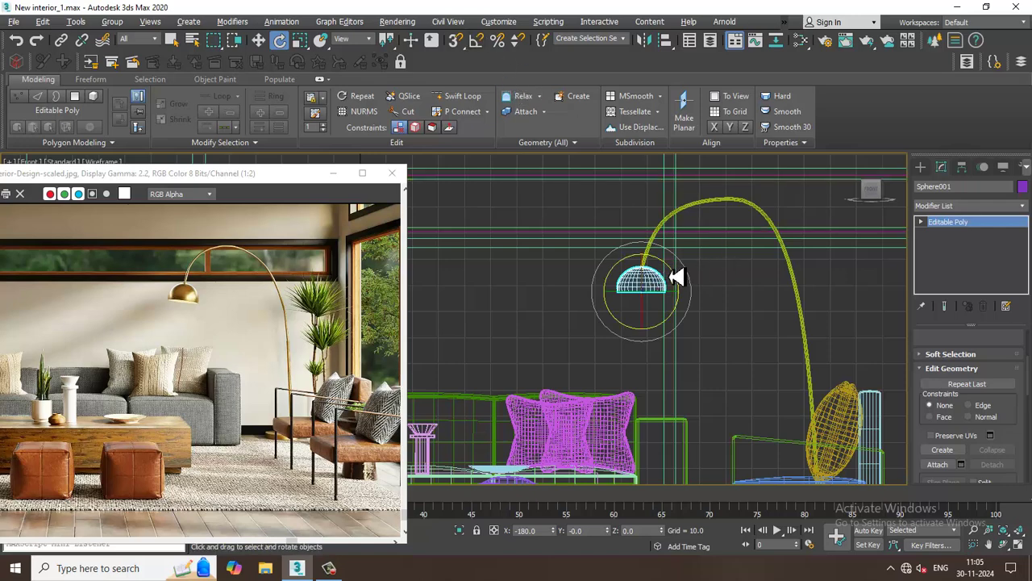
# - Reposition the tilted shade to about X 106.61, Z 96.85 so its top meets the pole's end
pyautogui.press('w')
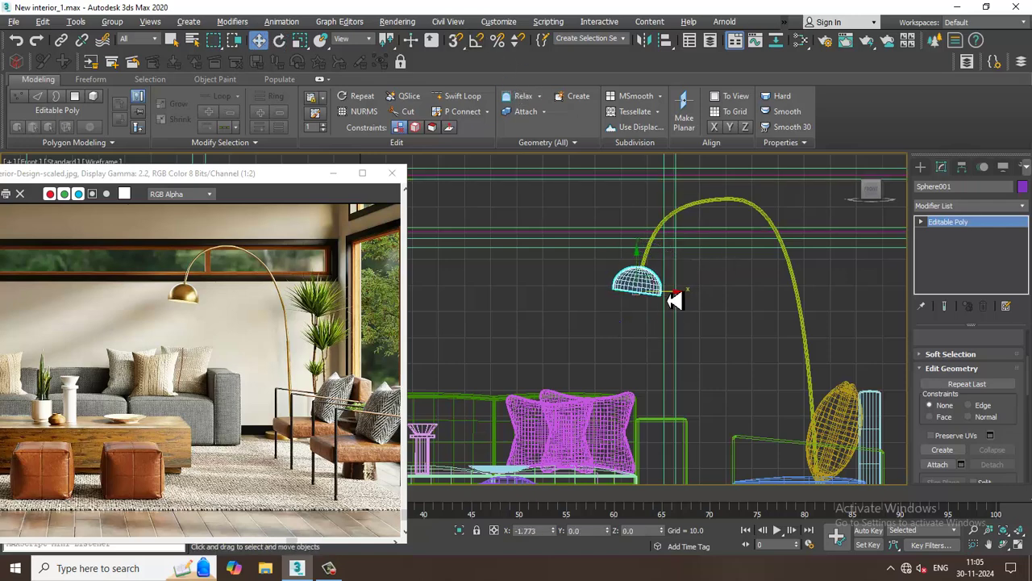
pyautogui.press('p')
pyautogui.scroll(5, 715, 368)
pyautogui.scroll(-4, 691, 364)
pyautogui.scroll(2, 645, 371)
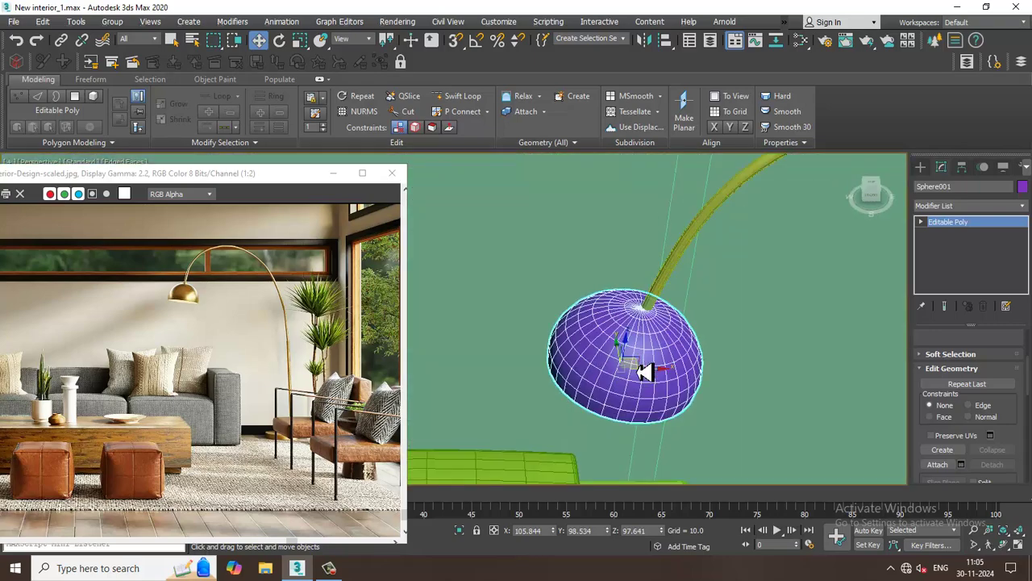
pyautogui.moveTo(662, 375); pyautogui.dragTo(664, 376)
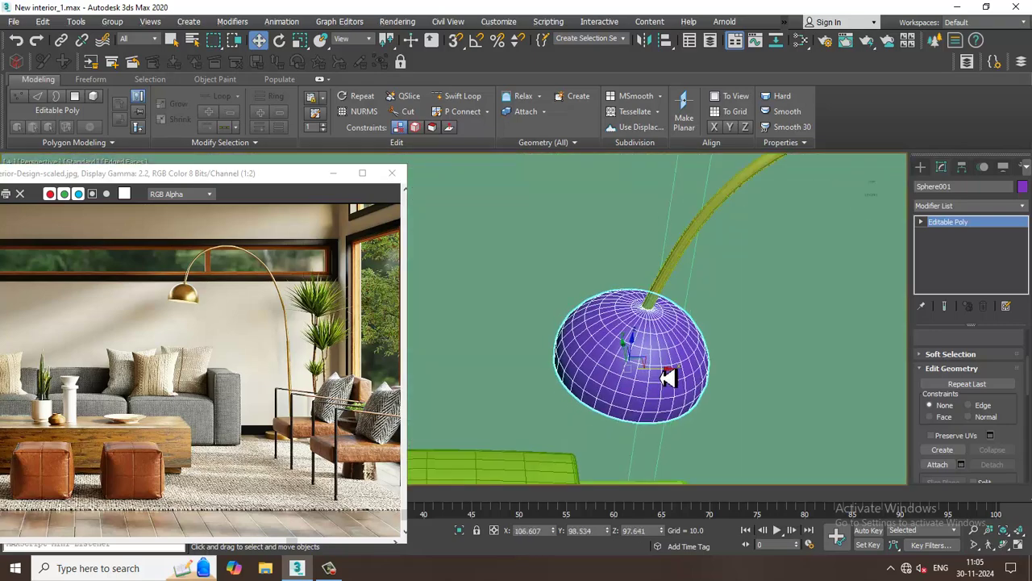
pyautogui.keyDown('alt'); pyautogui.moveTo(664, 376); pyautogui.dragTo(688, 288, button='middle'); pyautogui.keyUp('alt')
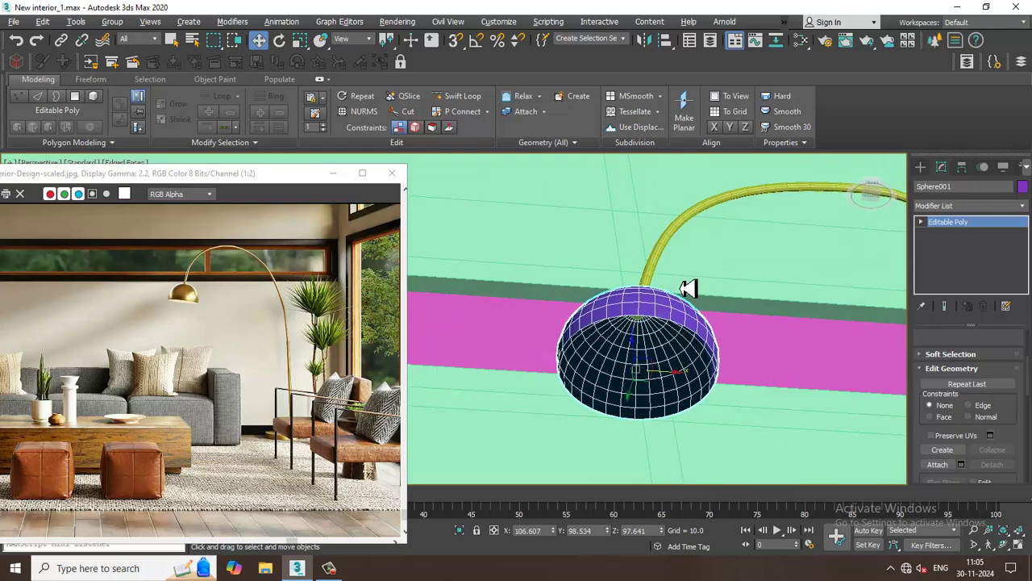
pyautogui.keyDown('alt'); pyautogui.moveTo(648, 363); pyautogui.dragTo(685, 419, button='middle'); pyautogui.keyUp('alt')
# - Add a Shell modifier to the lamp shade
pyautogui.click(967, 205)
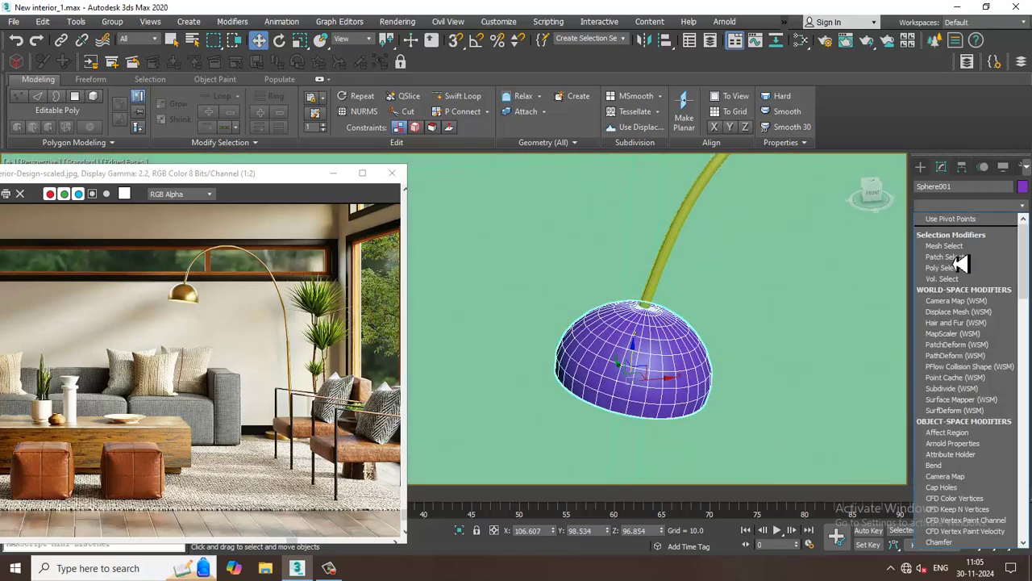
pyautogui.scroll(-15, 960, 266)
pyautogui.click(960, 282)
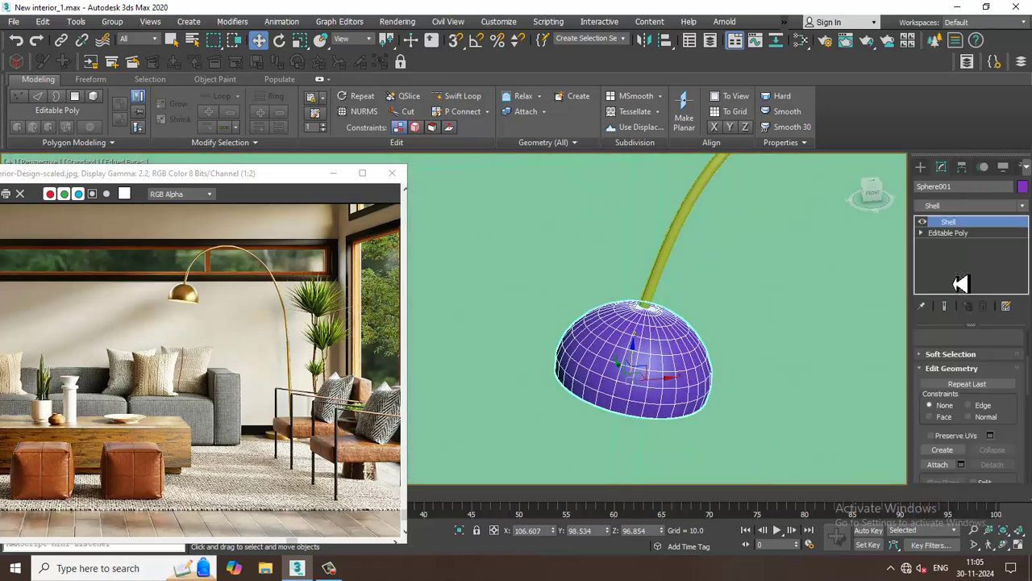
# - Set the outer amount of the lamp shade's Shell modifier to 0.44
pyautogui.keyDown('alt'); pyautogui.moveTo(677, 388); pyautogui.dragTo(710, 346, button='middle'); pyautogui.keyUp('alt')
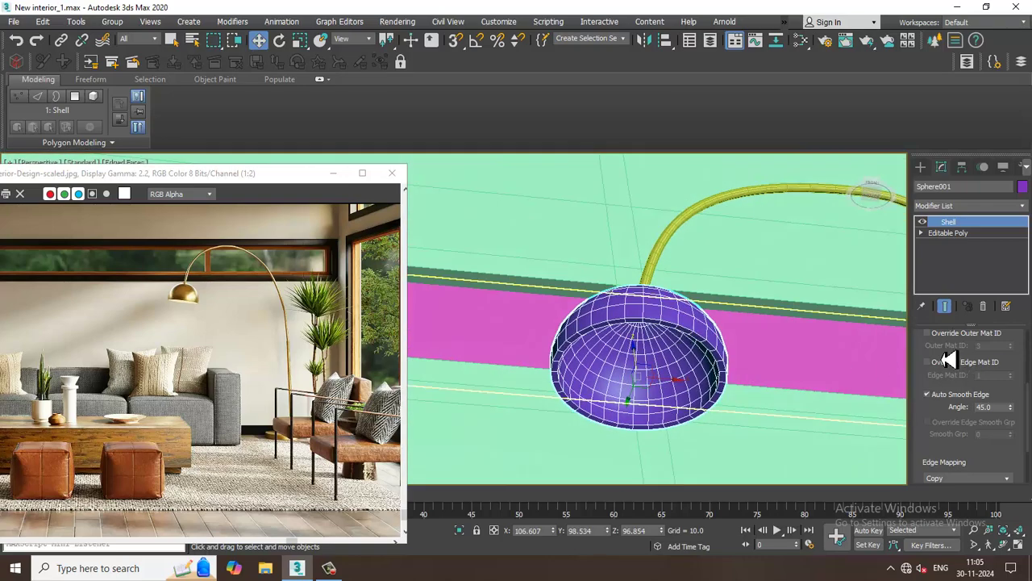
pyautogui.moveTo(949, 360); pyautogui.dragTo(967, 470)
pyautogui.moveTo(1020, 384); pyautogui.dragTo(1023, 418)
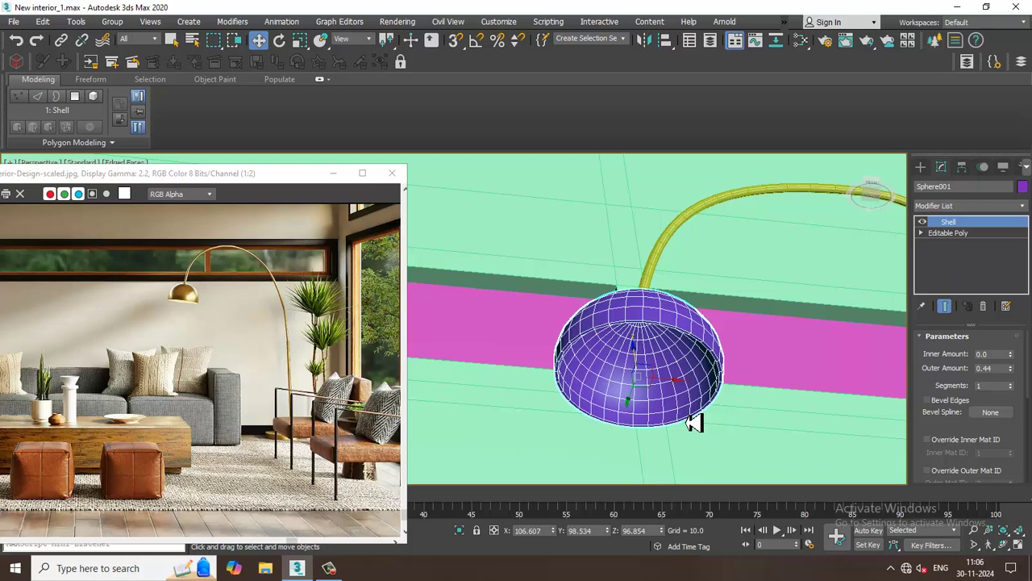
pyautogui.keyDown('alt'); pyautogui.moveTo(695, 425); pyautogui.dragTo(710, 322, button='middle'); pyautogui.keyUp('alt')
pyautogui.scroll(-5, 713, 385)
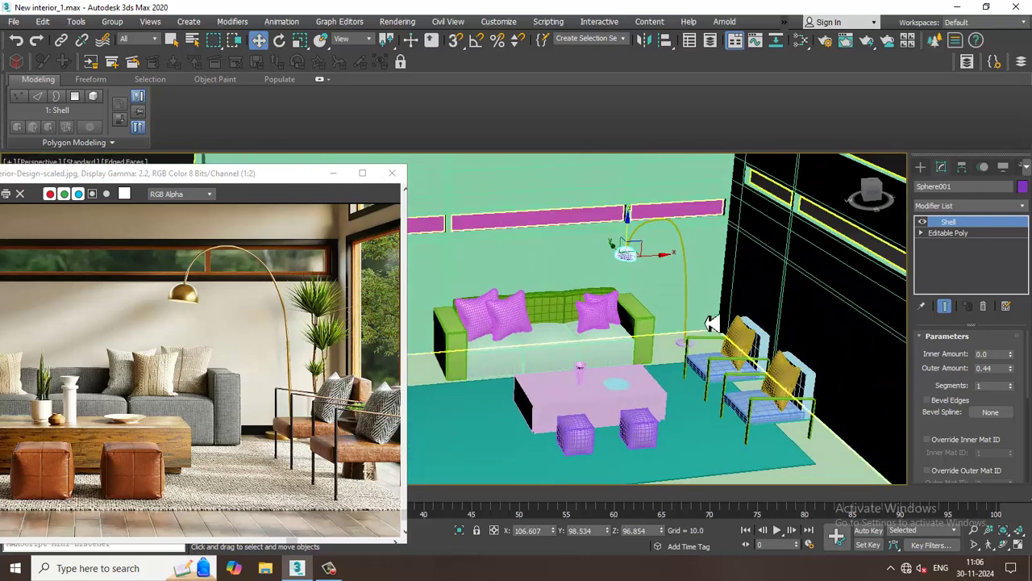
# - Scale the lamp's round base up uniformly to about 140.6 percent
pyautogui.scroll(3, 709, 322)
pyautogui.scroll(3, 697, 355)
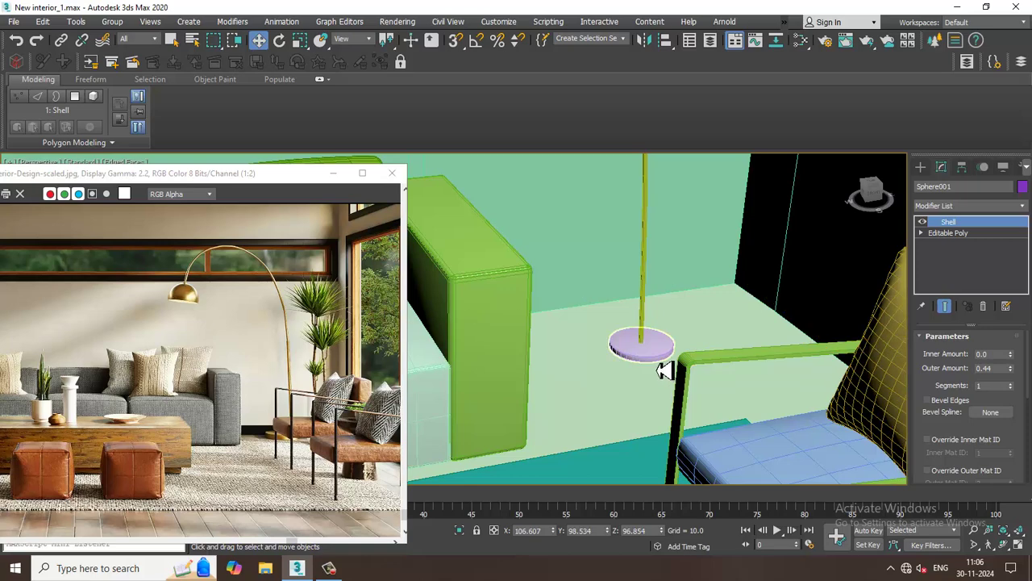
pyautogui.click(655, 358)
pyautogui.press('r')
pyautogui.moveTo(649, 353); pyautogui.dragTo(615, 324)
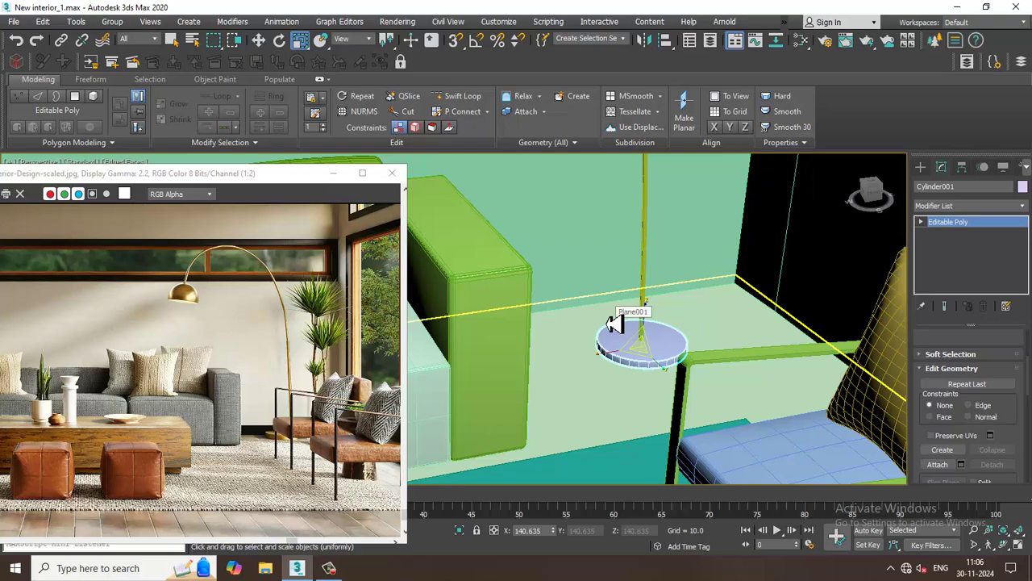
pyautogui.press('w')
pyautogui.scroll(-8, 637, 300)
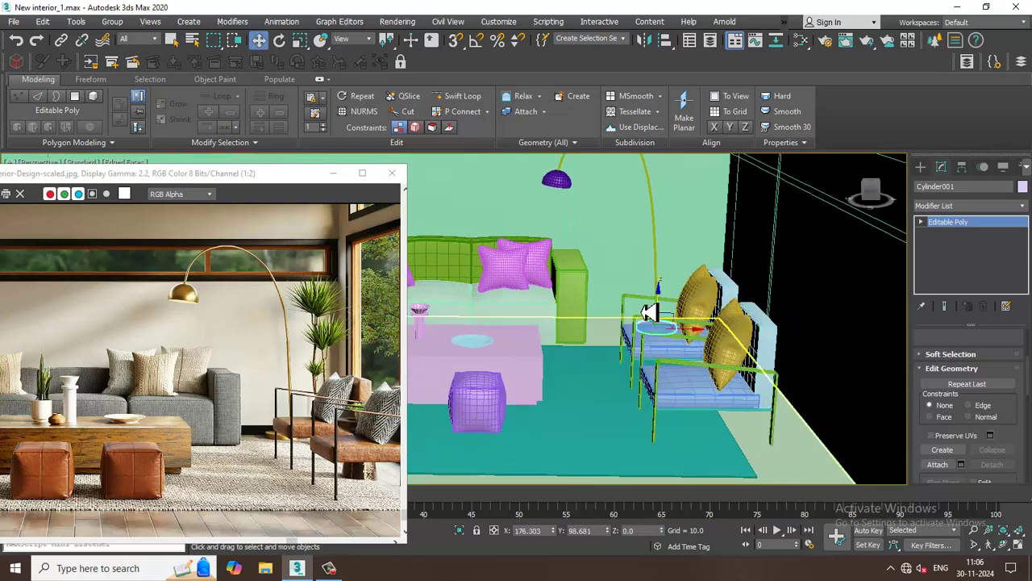
# - Scale the lamp shade up slightly and lower it to about Z 95.19 beneath the pole's end
pyautogui.scroll(5, 659, 279)
pyautogui.click(583, 249)
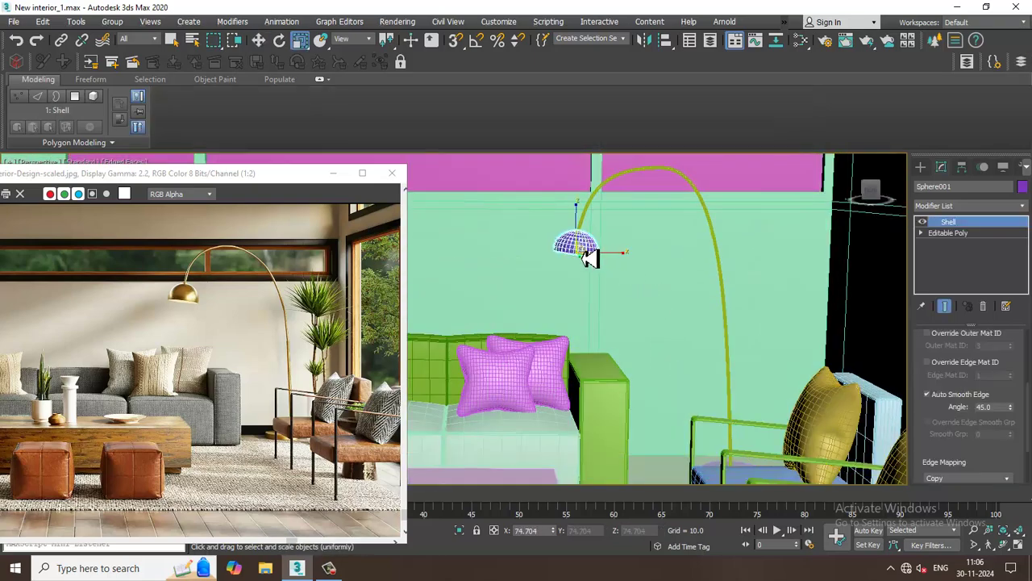
pyautogui.press('r')
pyautogui.moveTo(576, 252); pyautogui.dragTo(593, 239)
pyautogui.scroll(5, 574, 258)
pyautogui.press('w')
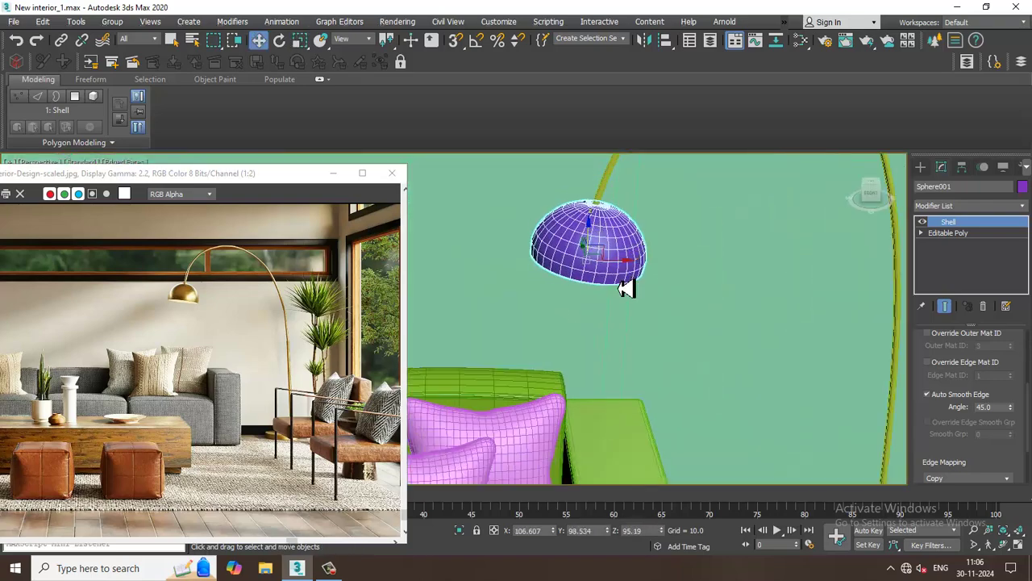
pyautogui.scroll(-8, 627, 290)
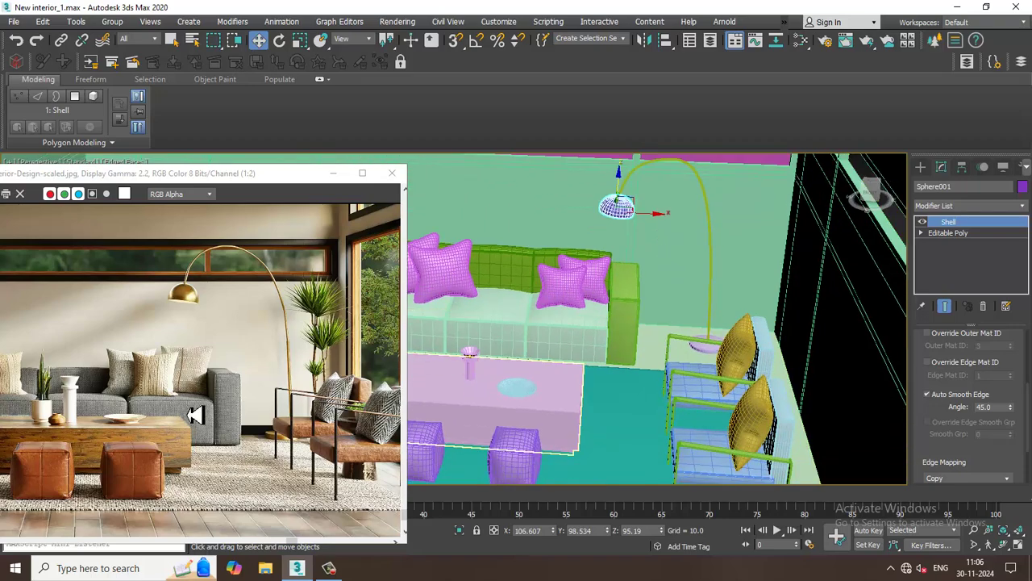
# - Examine the wall-hung planter beside the sofa in the reference image and the matching wall area in the model
pyautogui.moveTo(107, 291); pyautogui.dragTo(168, 289, button='middle')
pyautogui.moveTo(148, 176); pyautogui.dragTo(201, 144)
pyautogui.moveTo(171, 315); pyautogui.dragTo(255, 294, button='middle')
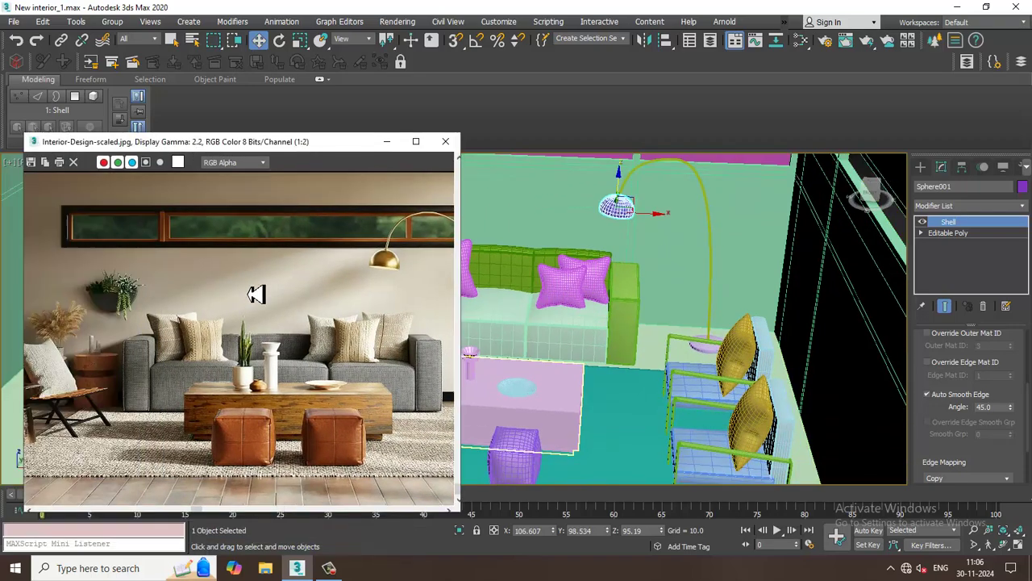
pyautogui.scroll(4, 544, 292)
pyautogui.moveTo(544, 292); pyautogui.dragTo(683, 317, button='middle')
pyautogui.scroll(3, 683, 317)
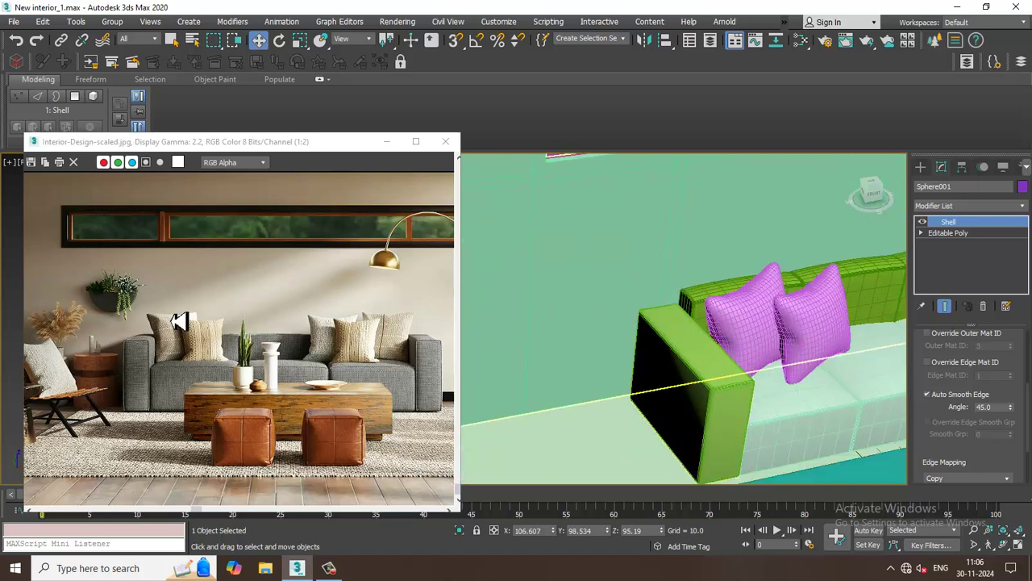
pyautogui.scroll(1, 129, 309)
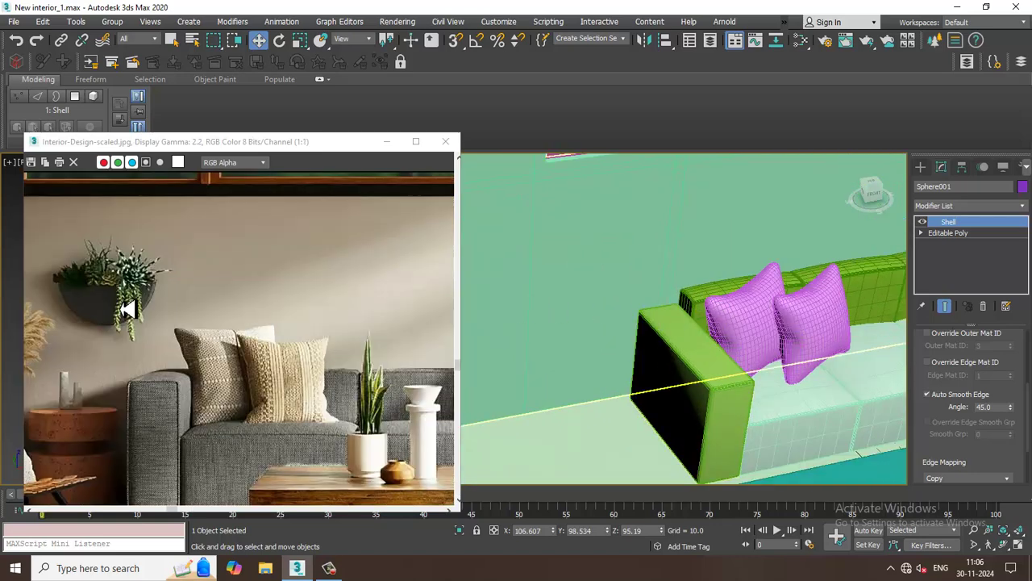
# - Create an AutoGrid cylinder about 19.3 in radius and 4.4 high in the Front view, in the wall area beside the sofa's left end
pyautogui.click(920, 167)
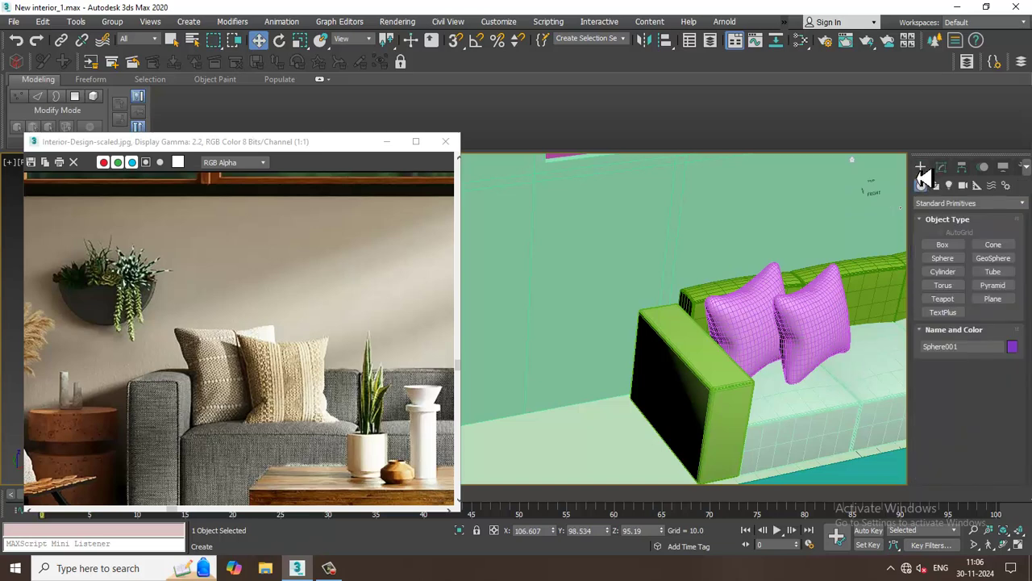
pyautogui.click(955, 276)
pyautogui.press('f')
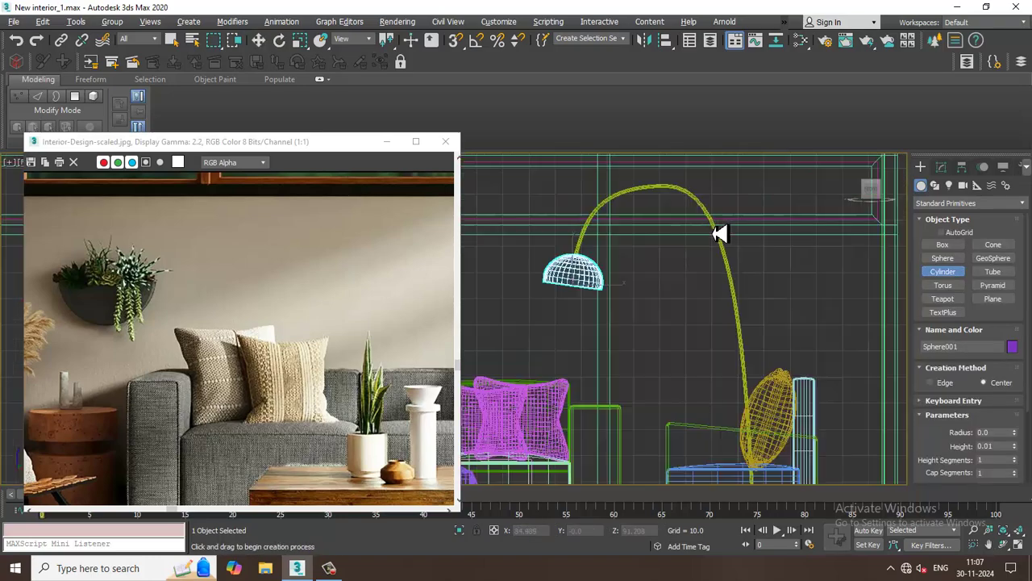
pyautogui.scroll(6, 647, 258)
pyautogui.scroll(-8, 689, 283)
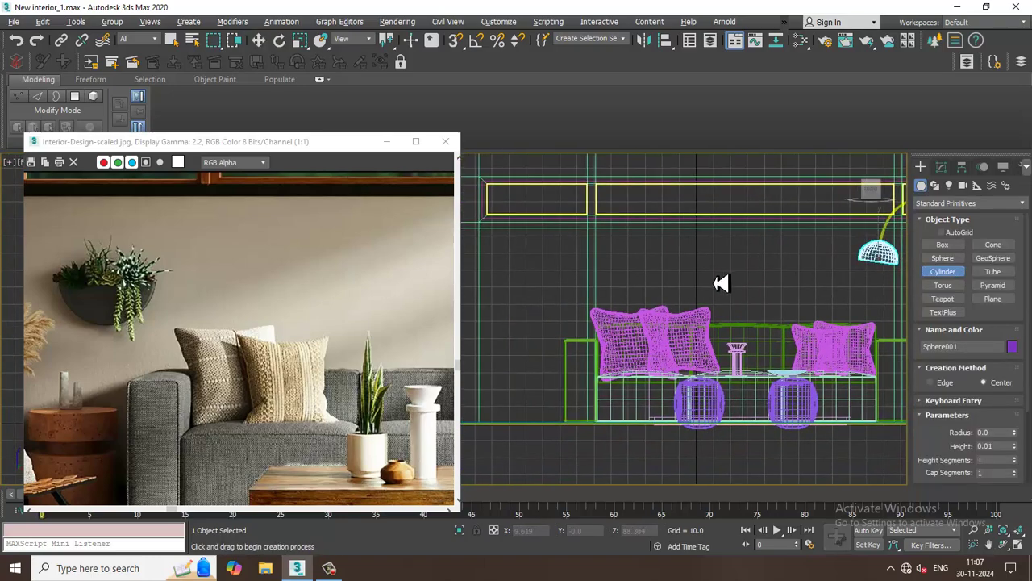
pyautogui.moveTo(707, 302); pyautogui.dragTo(700, 307, button='middle')
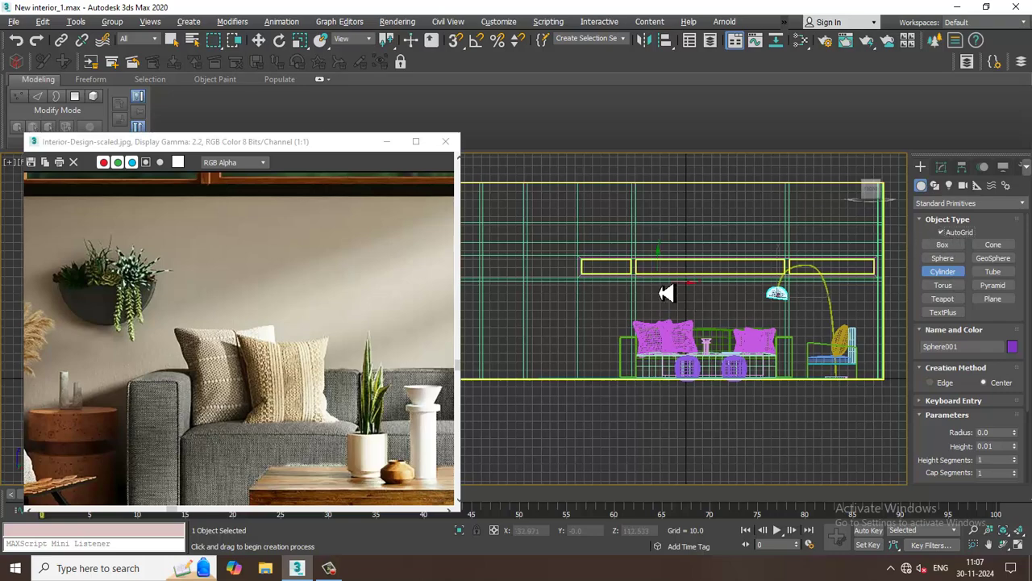
pyautogui.scroll(5, 666, 294)
pyautogui.scroll(5, 607, 297)
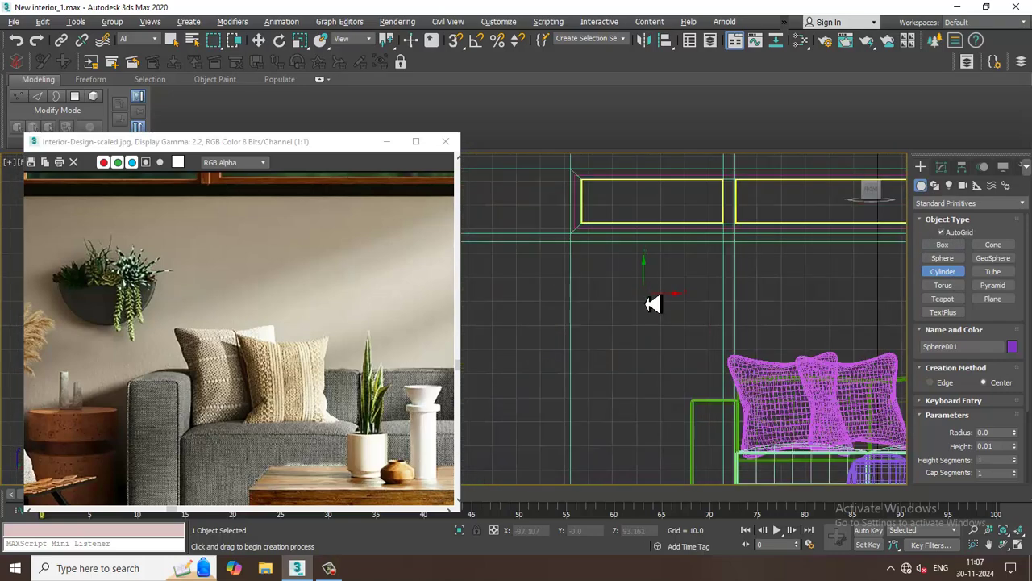
pyautogui.moveTo(654, 304); pyautogui.dragTo(682, 341)
pyautogui.click(680, 335)
pyautogui.press('w')
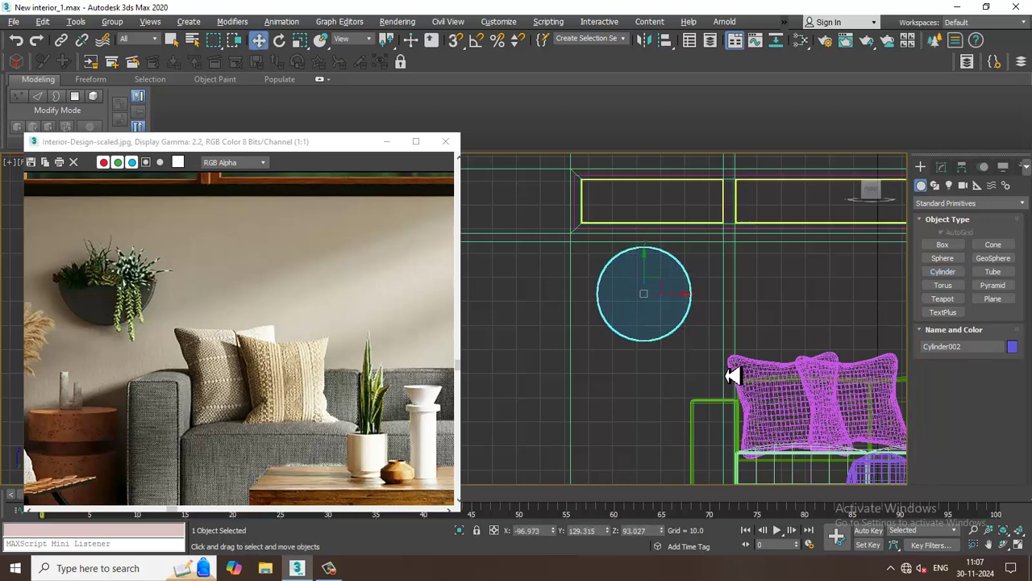
# - Move the cylinder away from the wall to about Y 126.95
pyautogui.hotkey('alt', 'w')
pyautogui.middleClick(754, 408)
pyautogui.press('z')
pyautogui.hotkey('alt', 'w')
pyautogui.scroll(-5, 728, 374)
pyautogui.scroll(2, 613, 351)
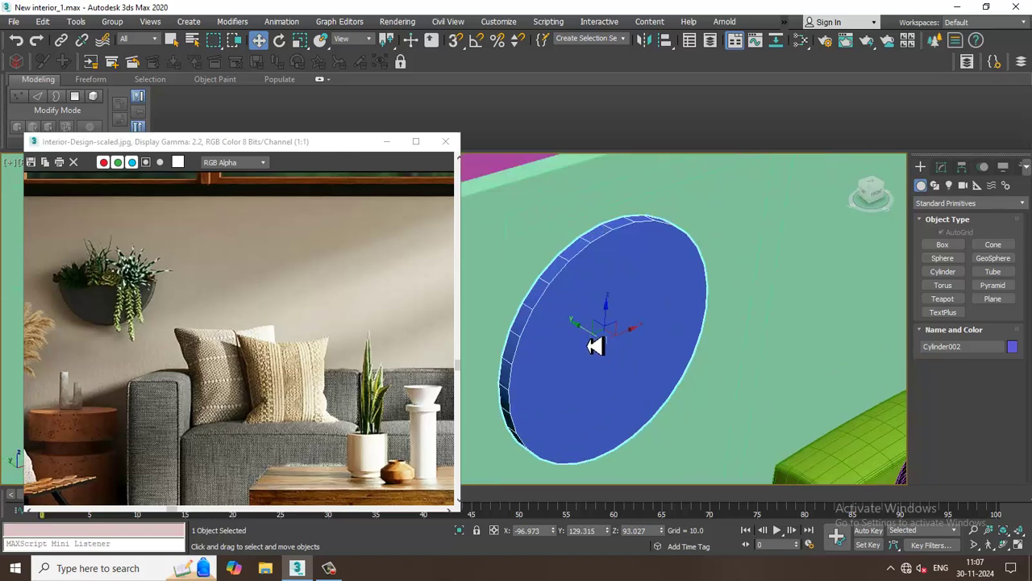
pyautogui.scroll(2, 604, 343)
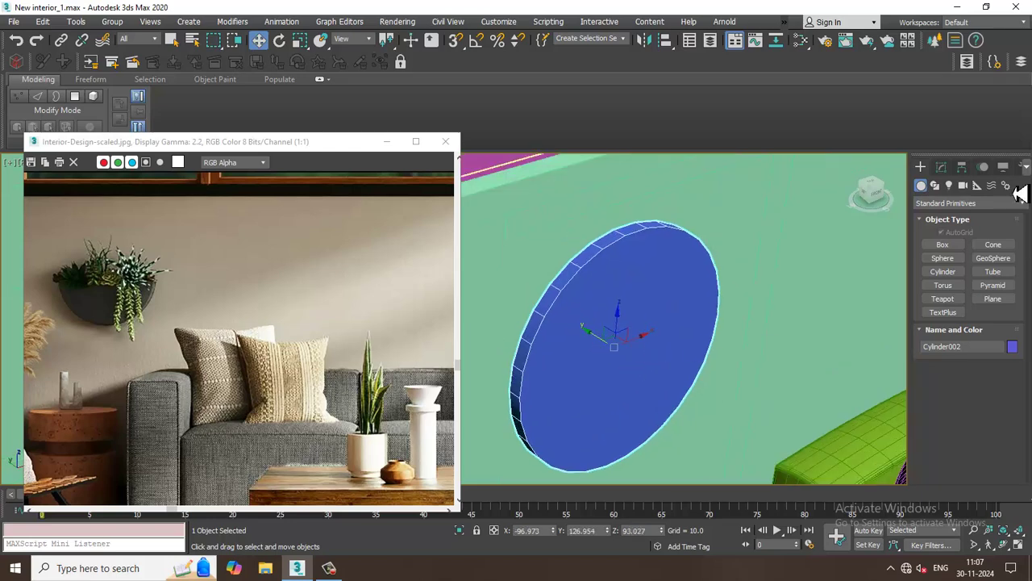
# - Convert the wall cylinder to an Editable Poly
pyautogui.click(941, 167)
pyautogui.moveTo(1020, 356); pyautogui.dragTo(1007, 281)
pyautogui.hotkey('alt', 'w')
pyautogui.hotkey('alt', 'w')
pyautogui.press('z')
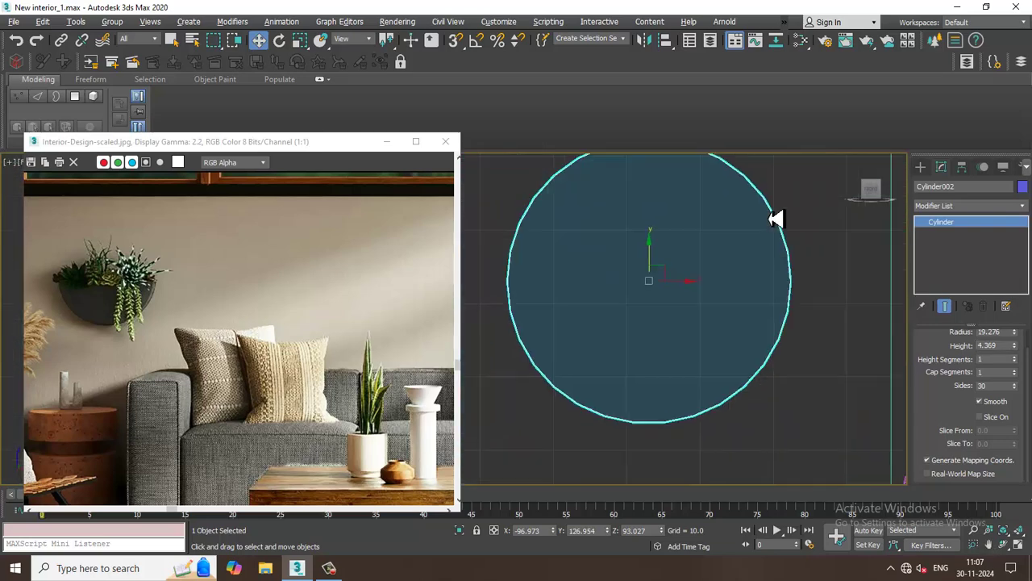
pyautogui.rightClick(559, 221)
pyautogui.moveTo(658, 357)
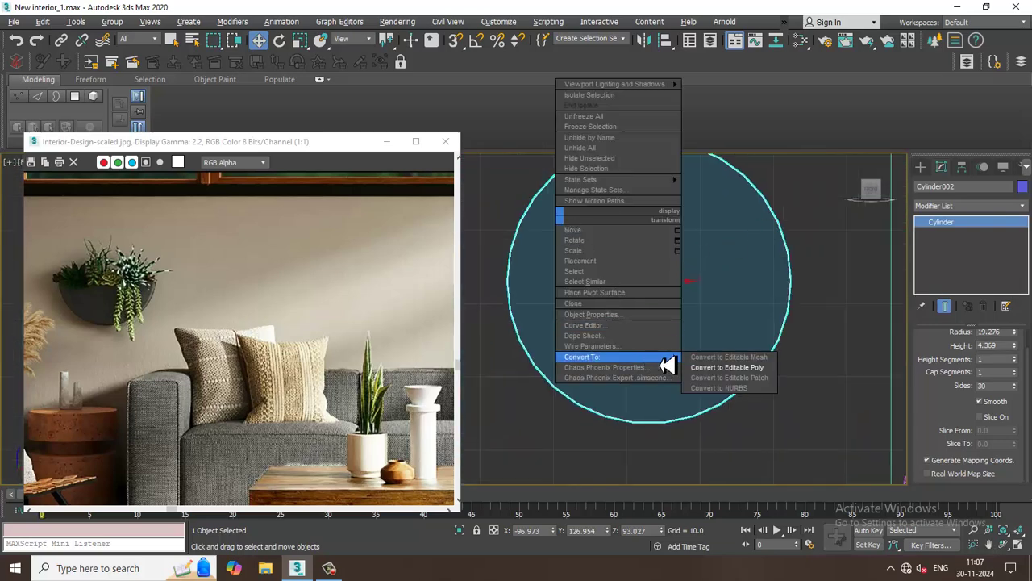
pyautogui.click(758, 370)
# - Cut a horizontal edge across the middle of the cylinder's front face and isolate the cylinder
pyautogui.rightClick(588, 267)
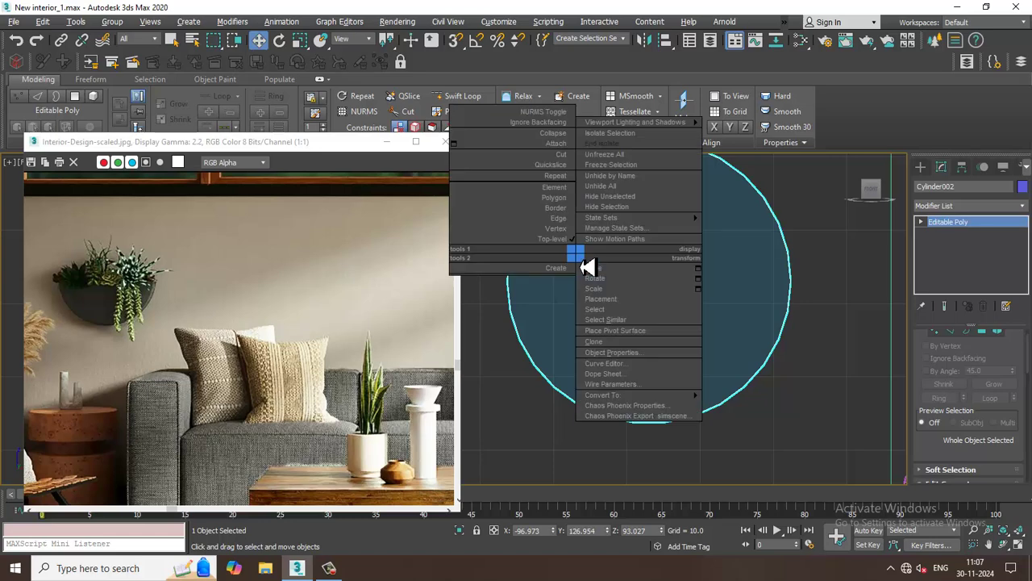
pyautogui.click(564, 160)
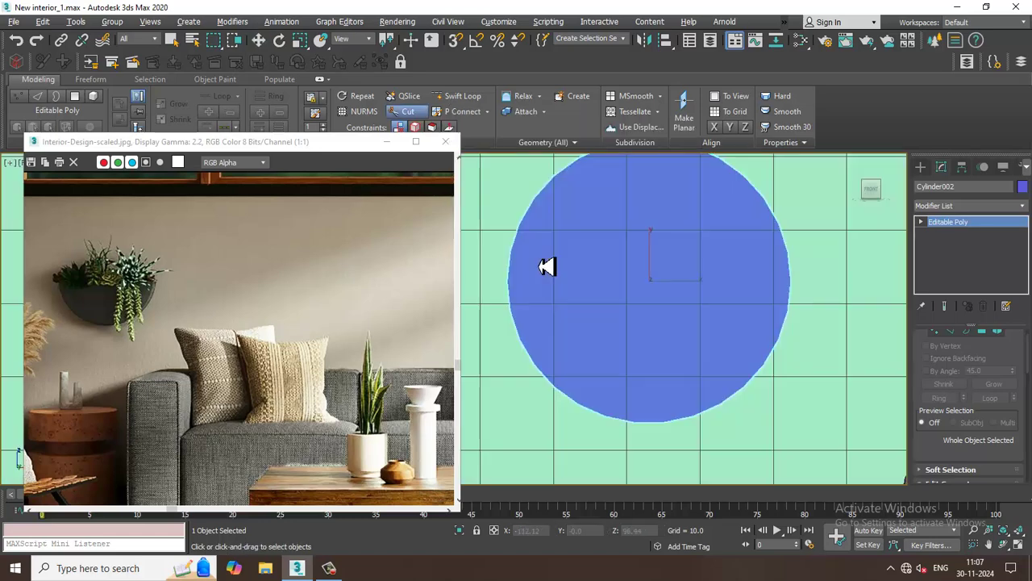
pyautogui.click(509, 282)
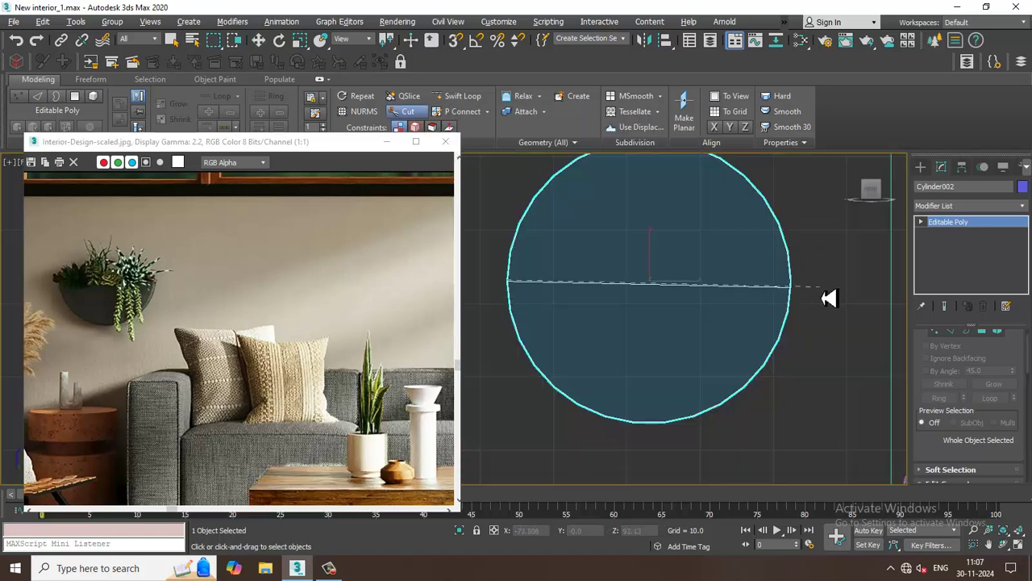
pyautogui.click(791, 281)
pyautogui.press('w')
pyautogui.hotkey('alt', 'w')
pyautogui.moveTo(780, 355); pyautogui.dragTo(637, 299, button='middle')
pyautogui.hotkey('alt', 'w')
# - Try to cut an edge across the cylinder's back face between opposite rim vertices
pyautogui.rightClick(619, 269)
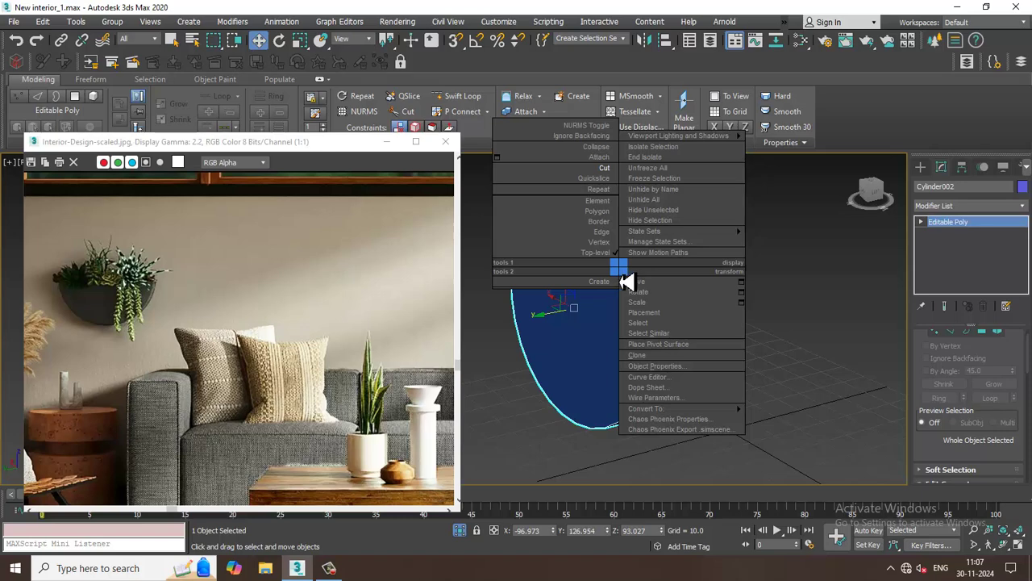
pyautogui.click(605, 167)
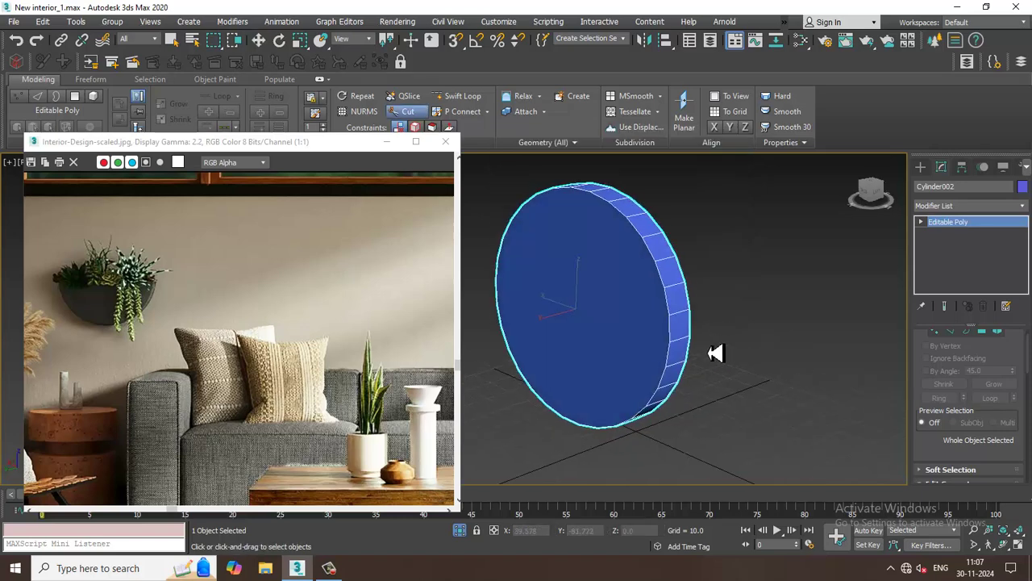
pyautogui.keyDown('alt'); pyautogui.moveTo(716, 352); pyautogui.dragTo(681, 359, button='middle'); pyautogui.keyUp('alt')
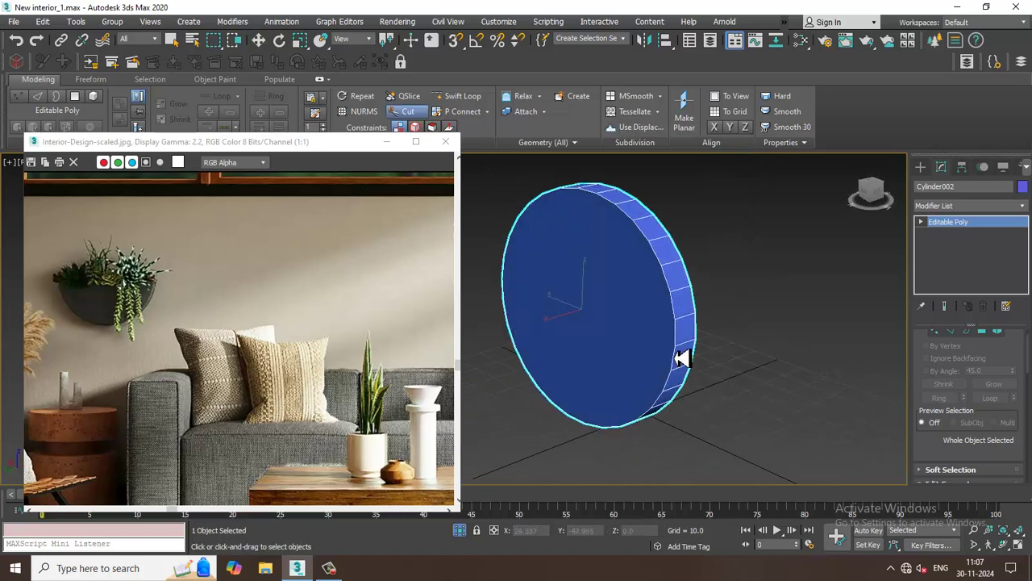
pyautogui.click(677, 346)
pyautogui.click(519, 309)
pyautogui.keyDown('alt'); pyautogui.moveTo(519, 310); pyautogui.dragTo(444, 328, button='middle'); pyautogui.keyUp('alt')
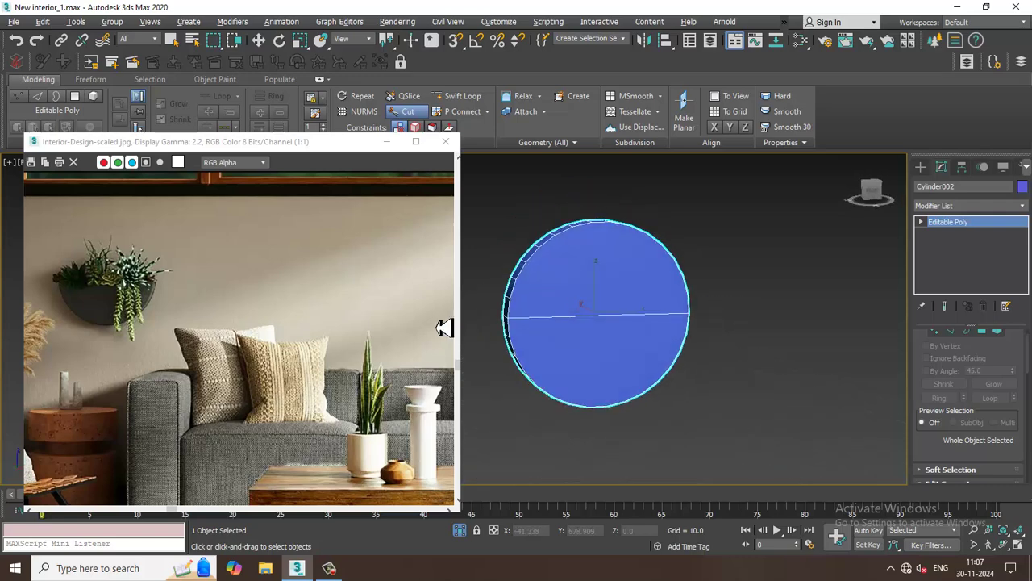
pyautogui.press('w')
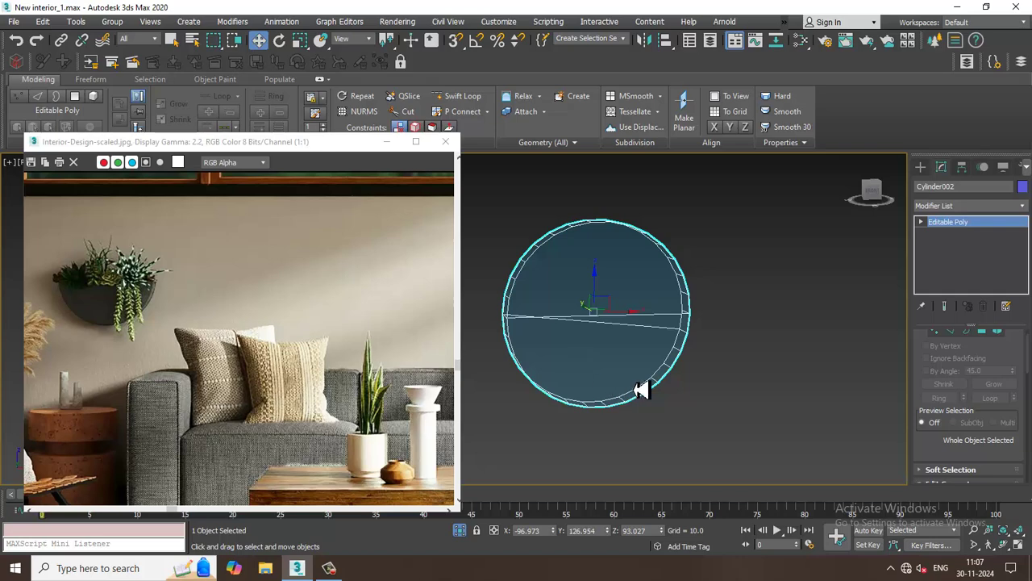
pyautogui.keyDown('alt'); pyautogui.moveTo(783, 330); pyautogui.dragTo(661, 306, button='middle'); pyautogui.keyUp('alt')
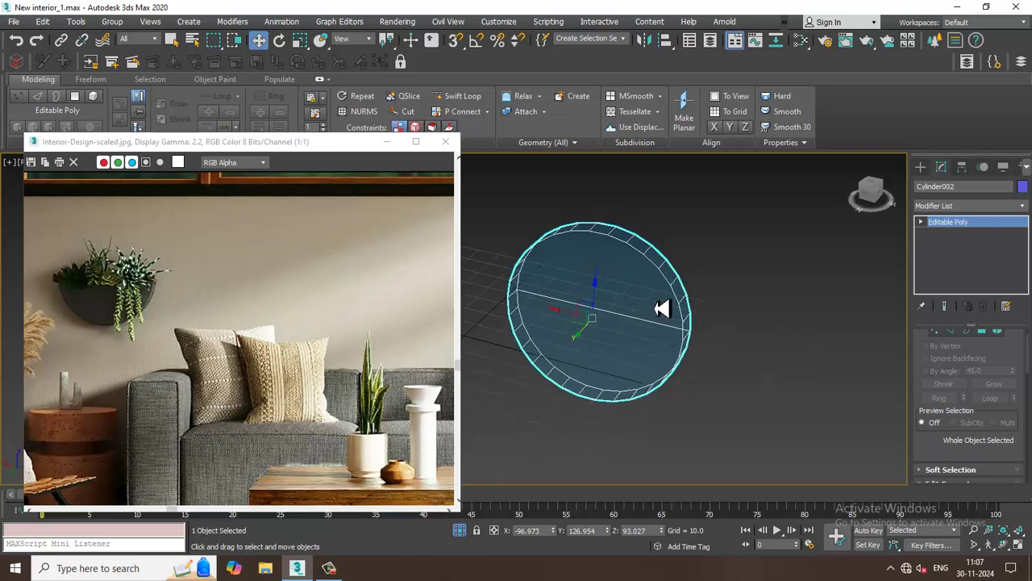
# - Cut a horizontal edge across the cylinder's back face, parallel to the front face's middle edge
pyautogui.rightClick(657, 303)
pyautogui.click(634, 209)
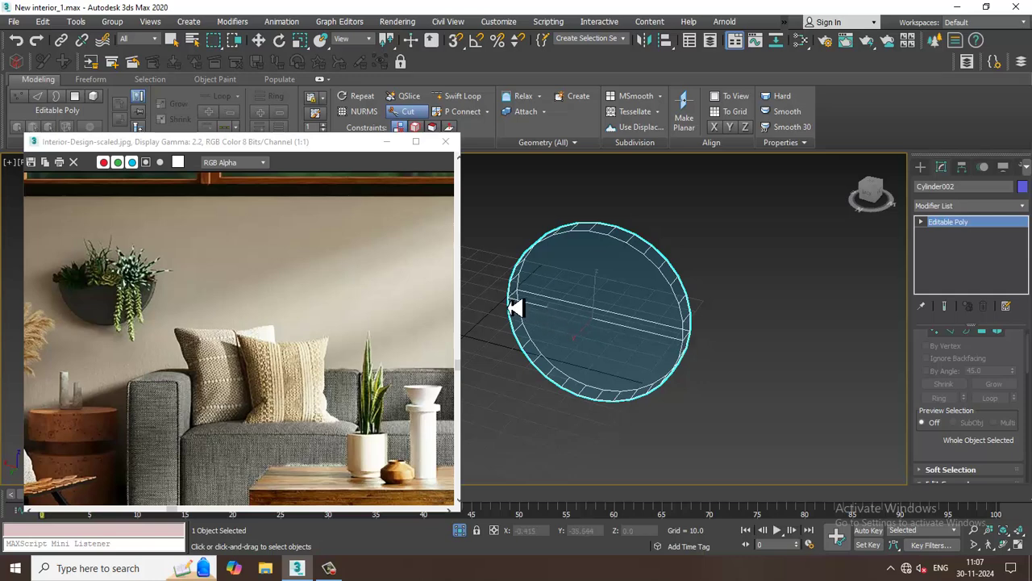
pyautogui.press('w')
pyautogui.keyDown('alt'); pyautogui.moveTo(737, 348); pyautogui.dragTo(576, 339, button='middle'); pyautogui.keyUp('alt')
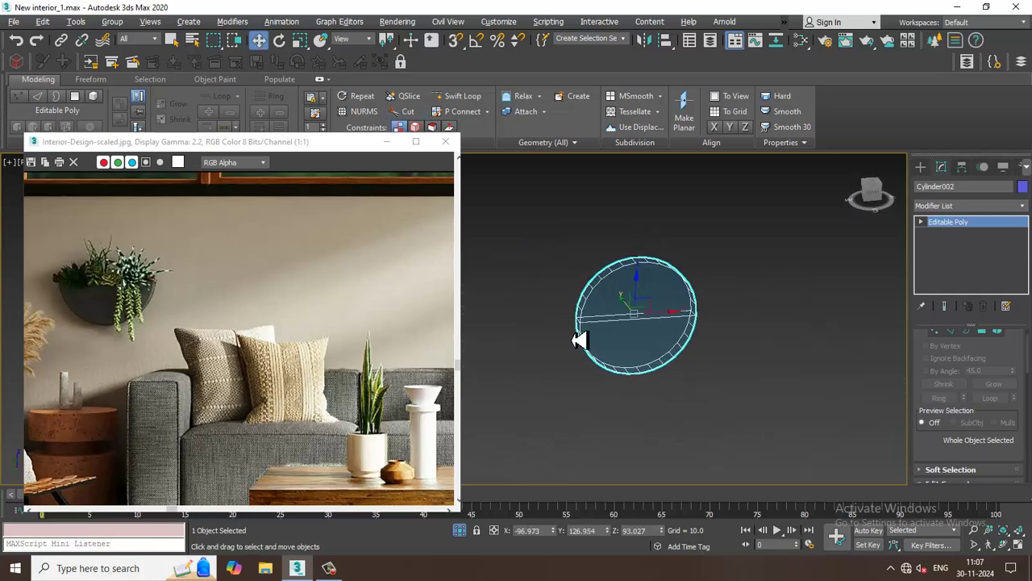
# - Delete the polygons of the cylinder's upper half to leave an open-topped half-round shell, and display it shaded
pyautogui.hotkey('alt', 'w')
pyautogui.moveTo(745, 237); pyautogui.dragTo(731, 301, button='middle')
pyautogui.hotkey('alt', 'w')
pyautogui.press('4')
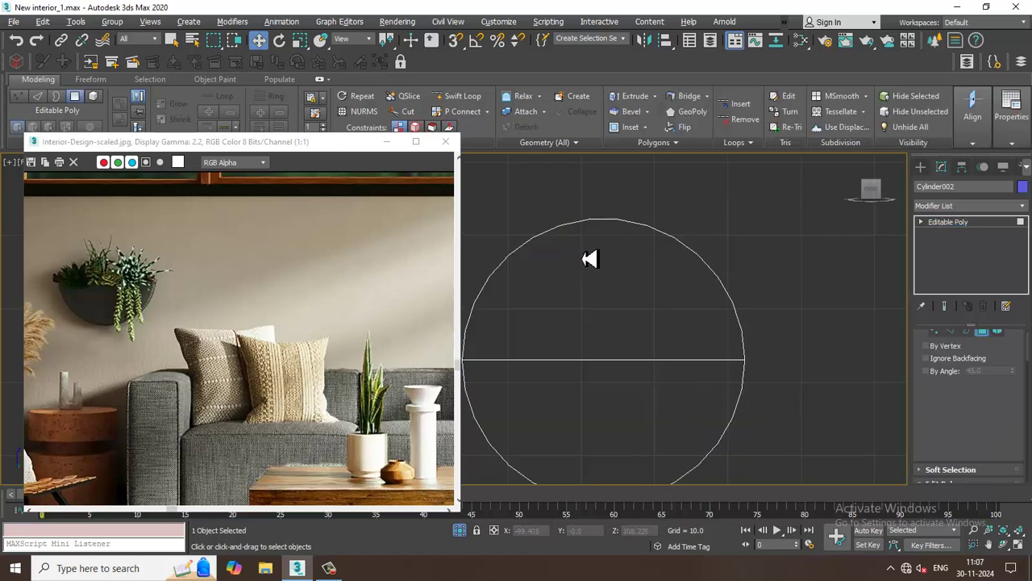
pyautogui.moveTo(594, 255); pyautogui.dragTo(635, 255, button='middle')
pyautogui.scroll(-2, 635, 256)
pyautogui.moveTo(784, 311); pyautogui.dragTo(784, 311)
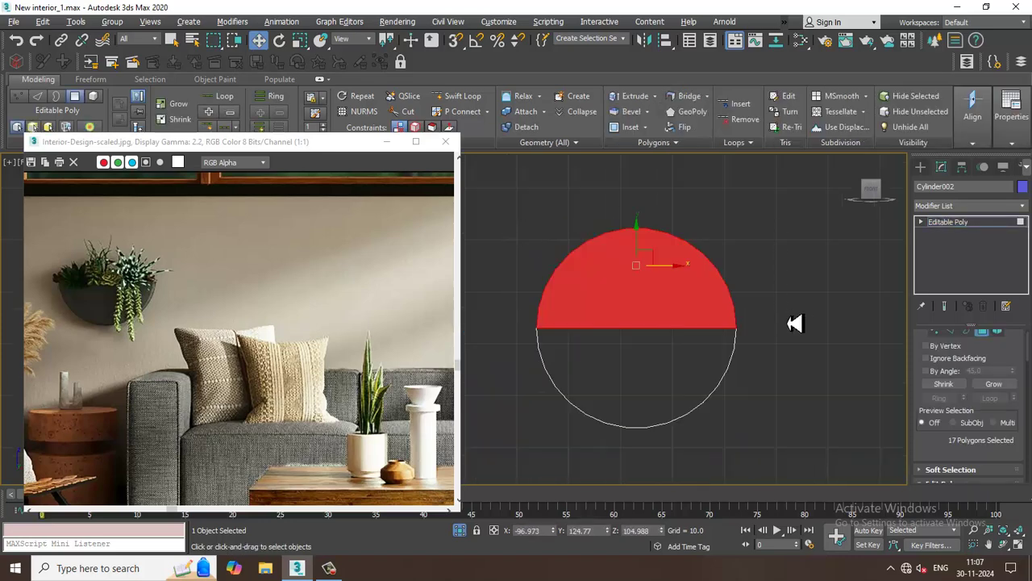
pyautogui.press('Delete')
pyautogui.hotkey('alt', 'w')
pyautogui.middleClick(810, 369)
pyautogui.hotkey('alt', 'w')
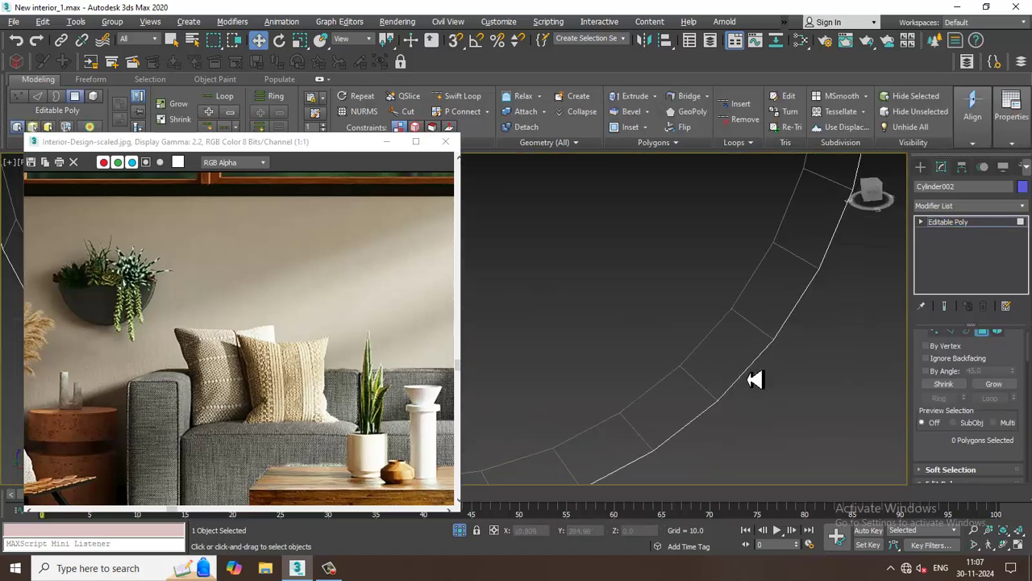
pyautogui.press('F3')
pyautogui.scroll(-6, 754, 377)
pyautogui.keyDown('alt'); pyautogui.moveTo(738, 379); pyautogui.dragTo(689, 376, button='middle'); pyautogui.keyUp('alt')
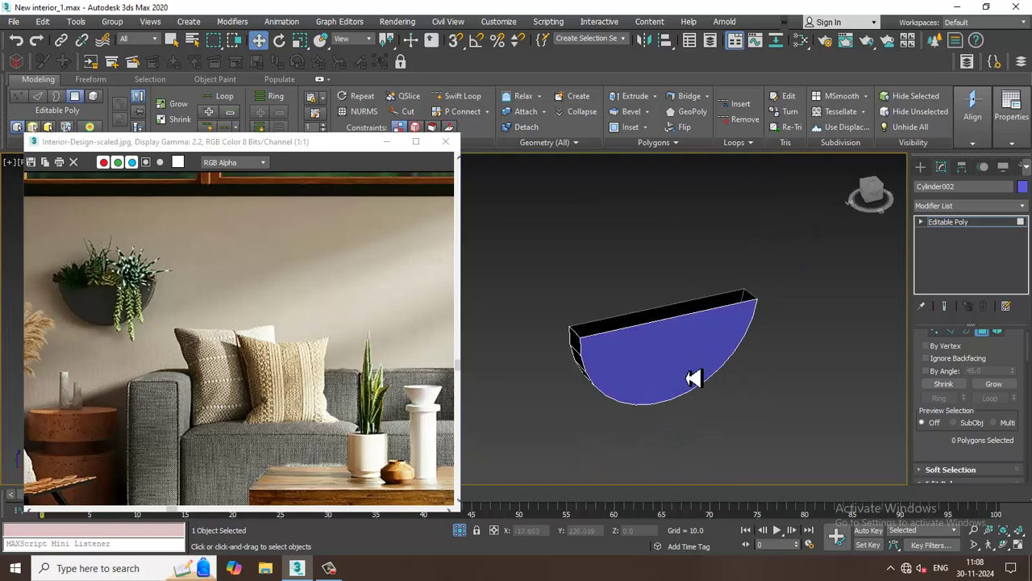
# - Select all edges of the half-cylinder except the straight ones along its open top
pyautogui.scroll(5, 701, 363)
pyautogui.keyDown('alt'); pyautogui.moveTo(716, 329); pyautogui.dragTo(852, 260, button='middle'); pyautogui.keyUp('alt')
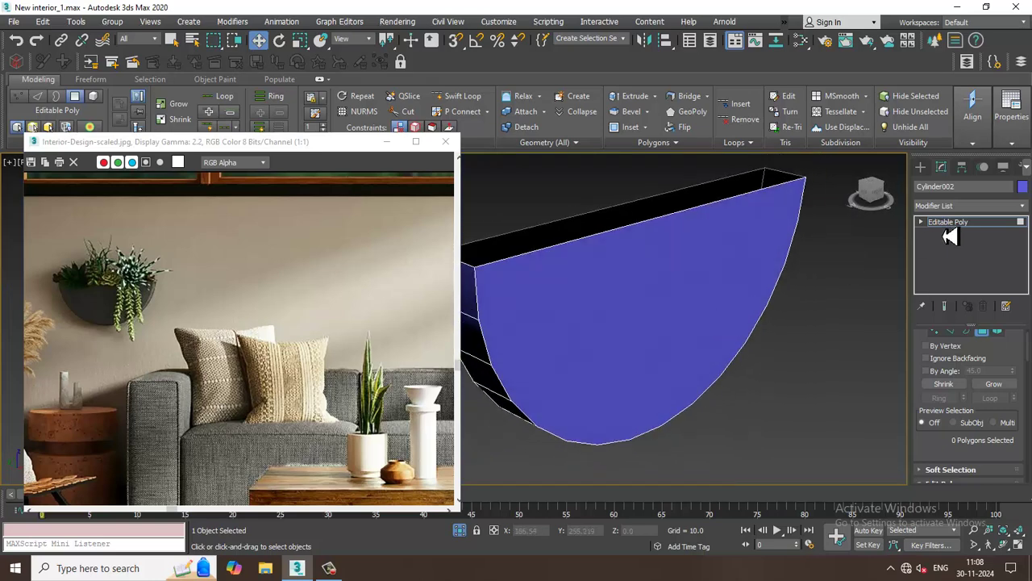
pyautogui.click(487, 307)
pyautogui.press('2')
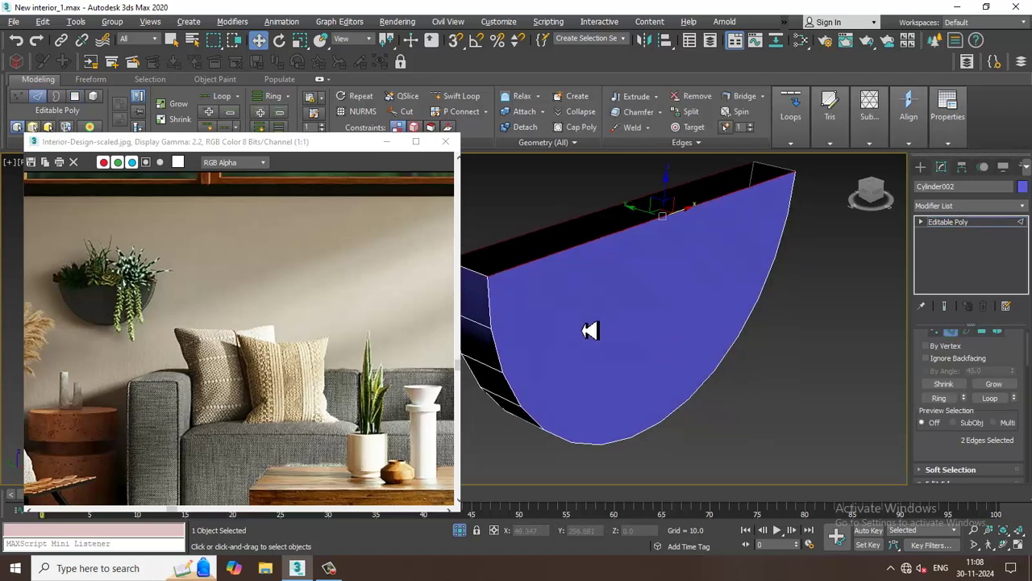
pyautogui.keyDown('alt'); pyautogui.moveTo(592, 329); pyautogui.dragTo(666, 342, button='middle'); pyautogui.keyUp('alt')
pyautogui.click(596, 302)
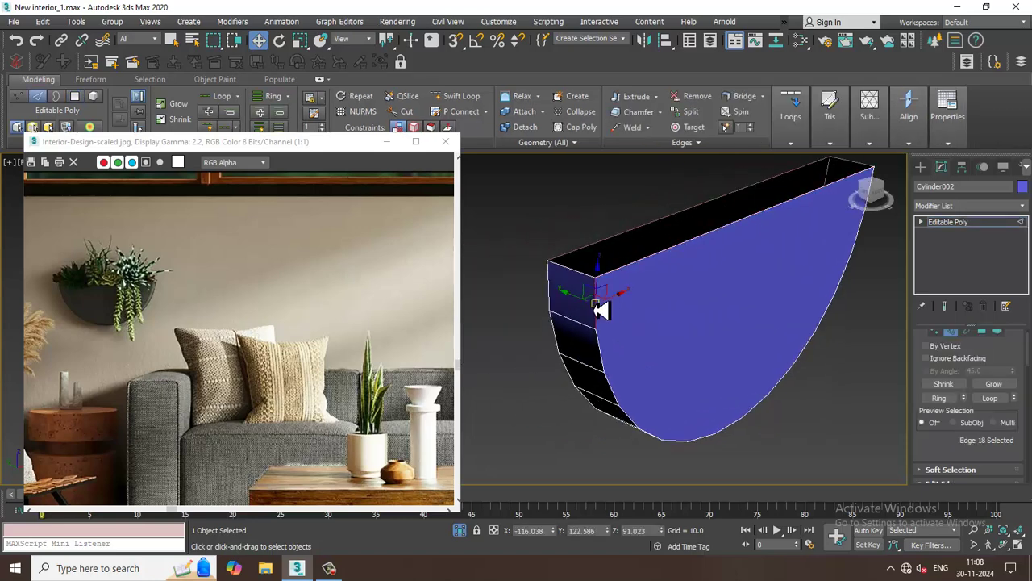
pyautogui.hotkey('alt', 'w')
pyautogui.hotkey('alt', 'w')
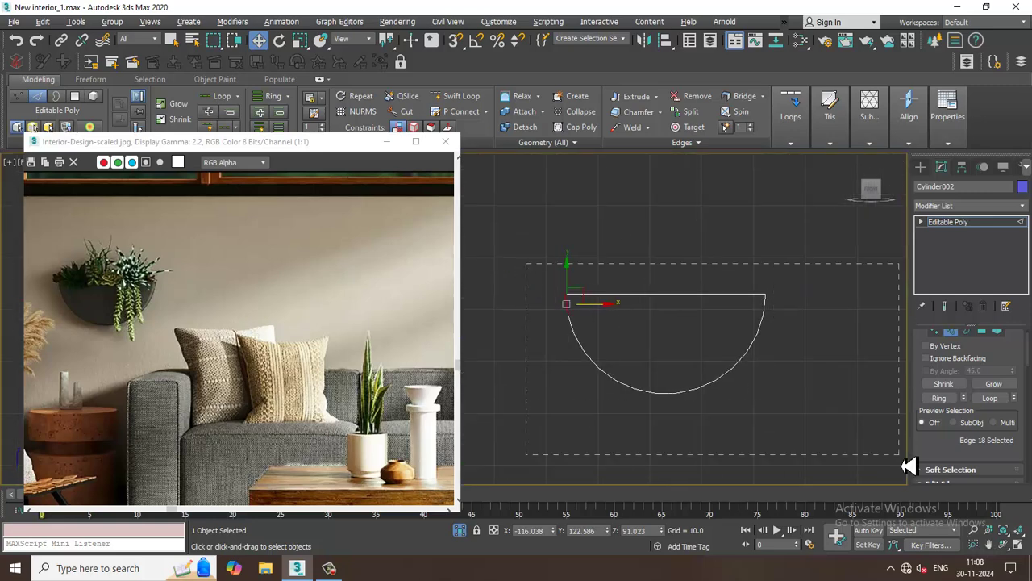
pyautogui.moveTo(903, 460); pyautogui.dragTo(902, 458)
pyautogui.keyDown('alt'); pyautogui.moveTo(628, 266); pyautogui.dragTo(674, 334); pyautogui.keyUp('alt')
pyautogui.hotkey('alt', 'w')
pyautogui.middleClick(750, 404)
pyautogui.hotkey('alt', 'w')
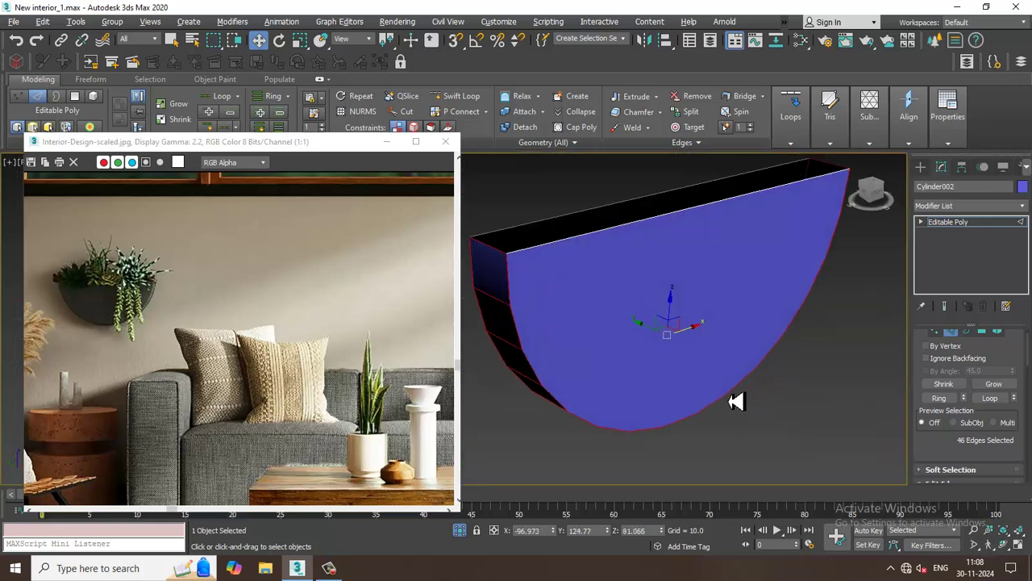
# - Remove the crosswise edges spanning the shell's depth from the selection, keeping only the curved front and back rim edges
pyautogui.keyDown('alt'); pyautogui.moveTo(648, 374); pyautogui.dragTo(684, 362, button='middle'); pyautogui.keyUp('alt')
pyautogui.hotkey('alt', 'w')
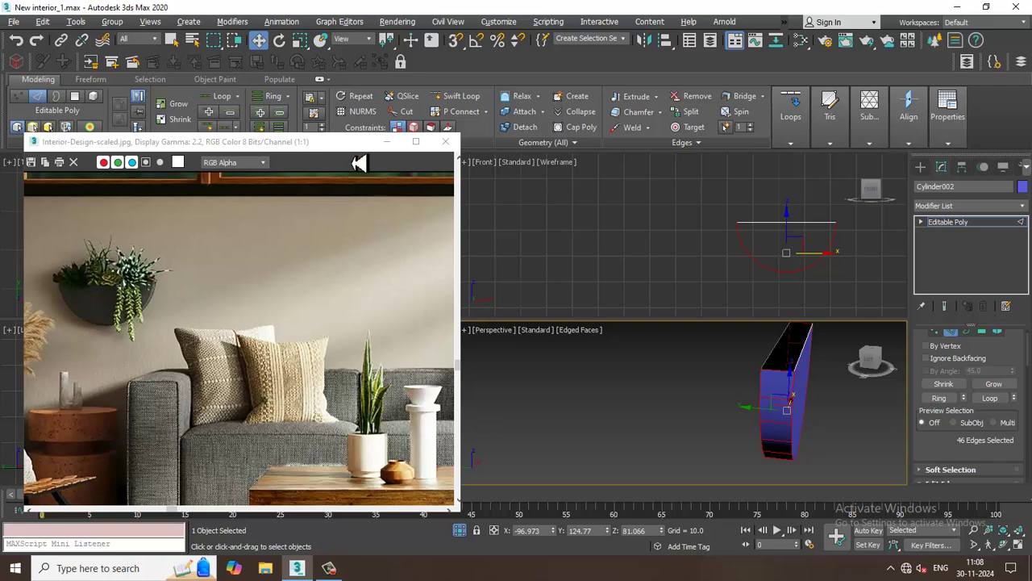
pyautogui.moveTo(347, 145); pyautogui.dragTo(138, 145)
pyautogui.middleClick(364, 288)
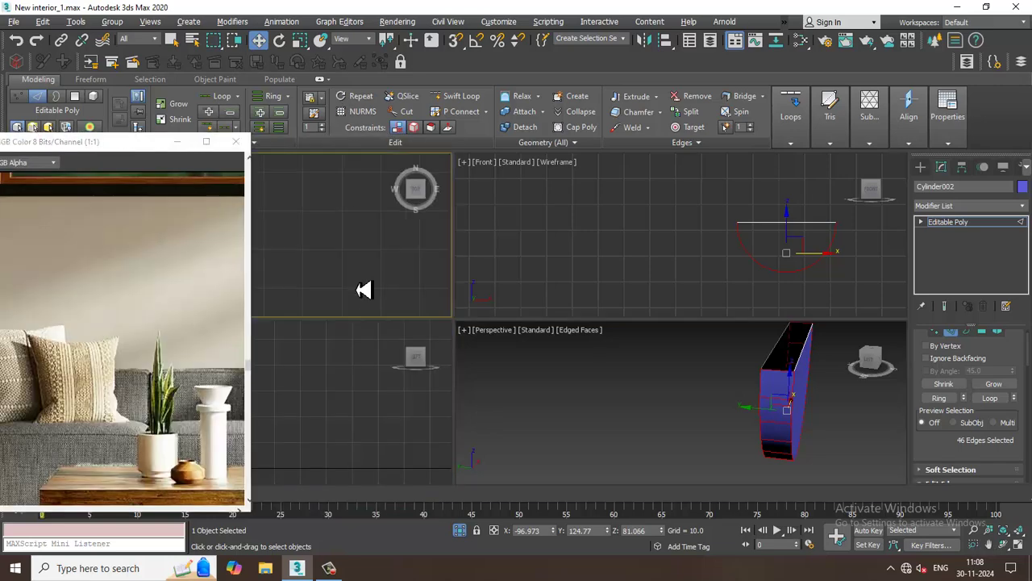
pyautogui.hotkey('alt', 'w')
pyautogui.scroll(-2, 470, 338)
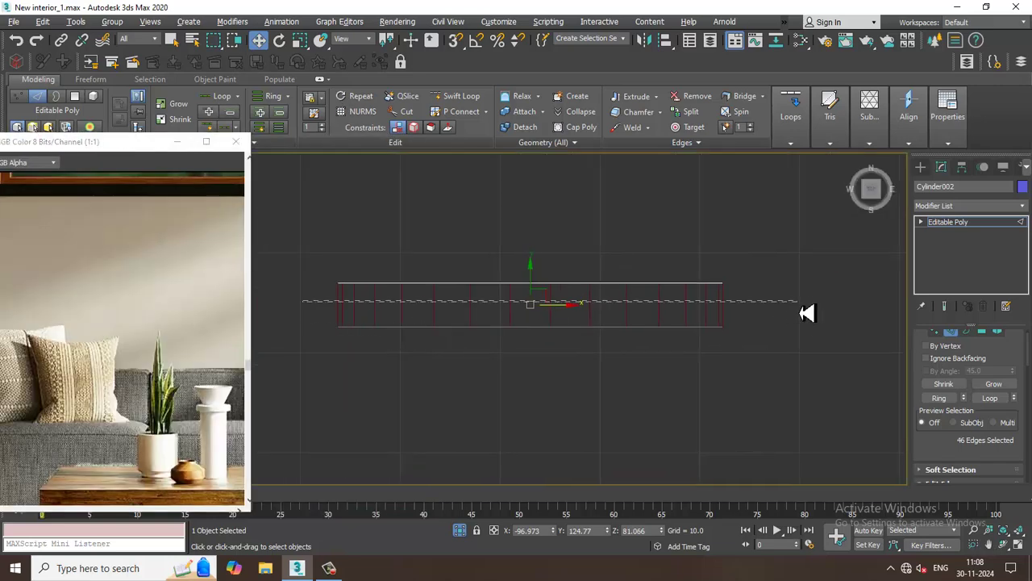
pyautogui.hotkey('alt', 'w')
pyautogui.middleClick(795, 350)
pyautogui.hotkey('alt', 'w')
# - Chamfer the curved front and back rim edges of the half-cylinder by 0.291
pyautogui.keyDown('alt'); pyautogui.moveTo(719, 364); pyautogui.dragTo(997, 484, button='middle'); pyautogui.keyUp('alt')
pyautogui.moveTo(998, 484); pyautogui.dragTo(978, 336)
pyautogui.keyDown('alt'); pyautogui.moveTo(752, 357); pyautogui.dragTo(660, 320, button='middle'); pyautogui.keyUp('alt')
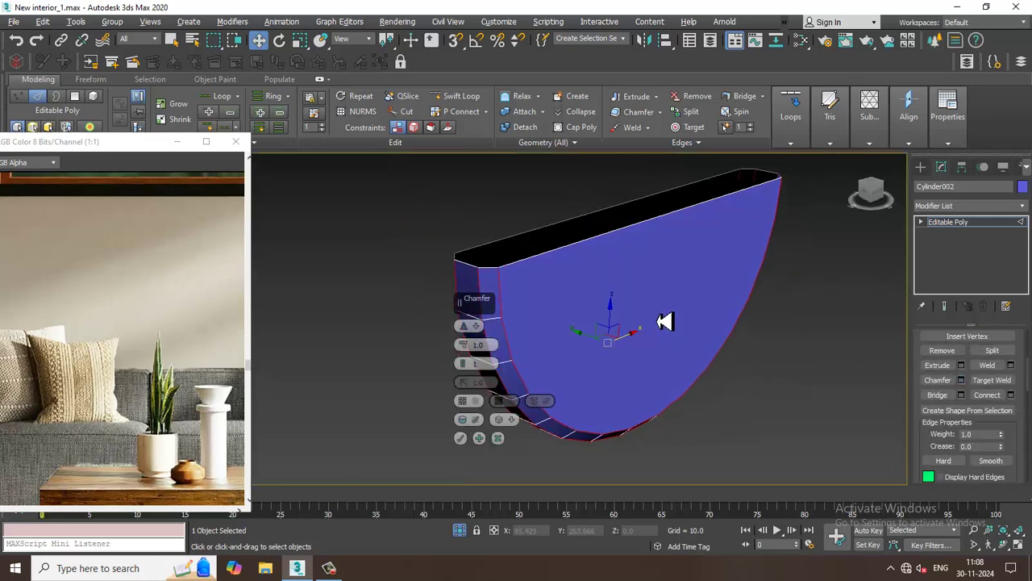
pyautogui.moveTo(466, 349); pyautogui.dragTo(474, 367)
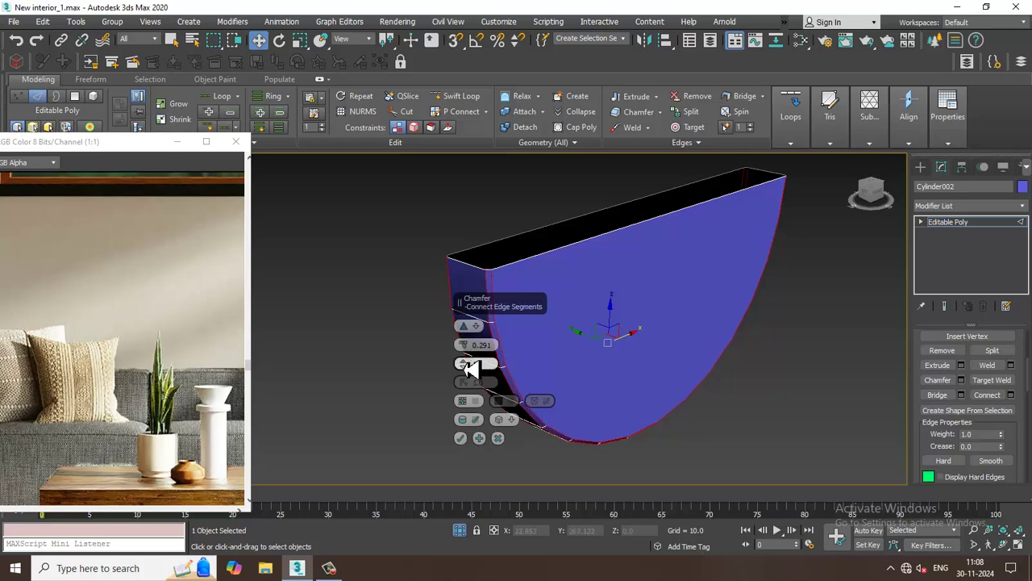
pyautogui.click(461, 438)
pyautogui.scroll(-3, 698, 382)
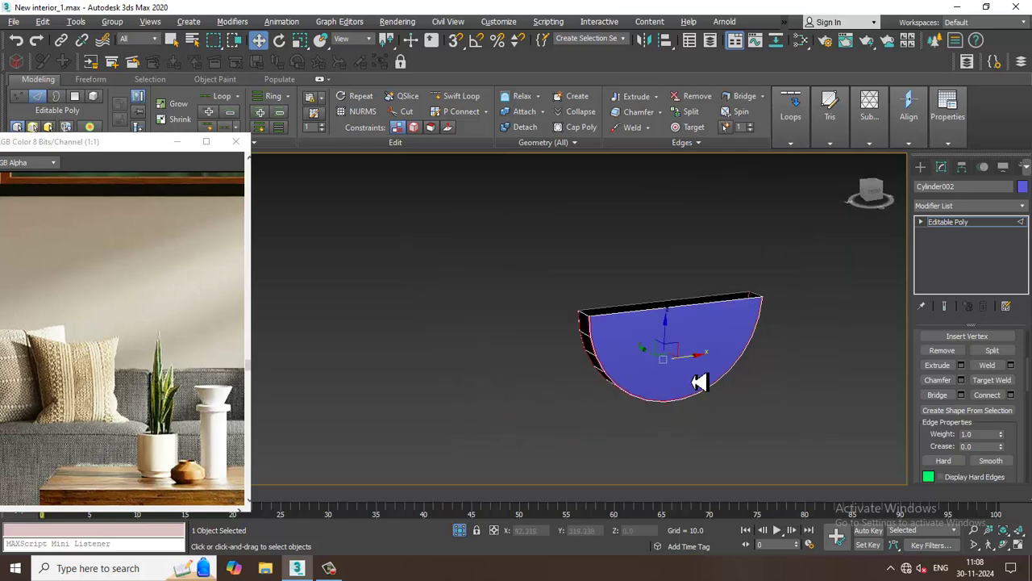
pyautogui.scroll(-1, 698, 383)
# - Compare the shell with the reference image and widen its depth slightly by adjusting its vertices in the Left view
pyautogui.moveTo(141, 144); pyautogui.dragTo(387, 122)
pyautogui.scroll(-2, 334, 215)
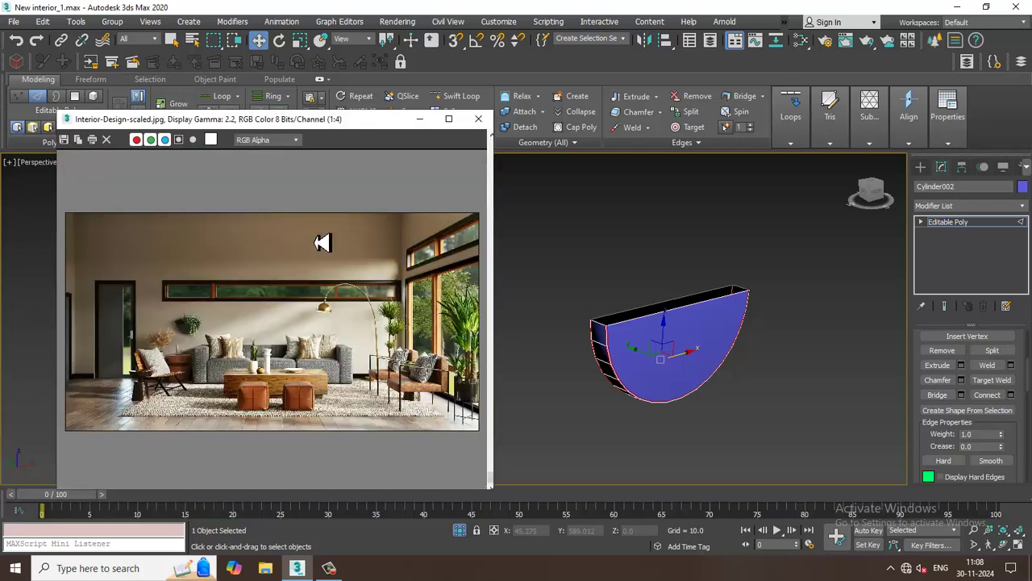
pyautogui.scroll(1, 273, 313)
pyautogui.keyDown('alt'); pyautogui.moveTo(629, 310); pyautogui.dragTo(663, 279, button='middle'); pyautogui.keyUp('alt')
pyautogui.hotkey('alt', 'w')
pyautogui.moveTo(345, 127); pyautogui.dragTo(230, 128)
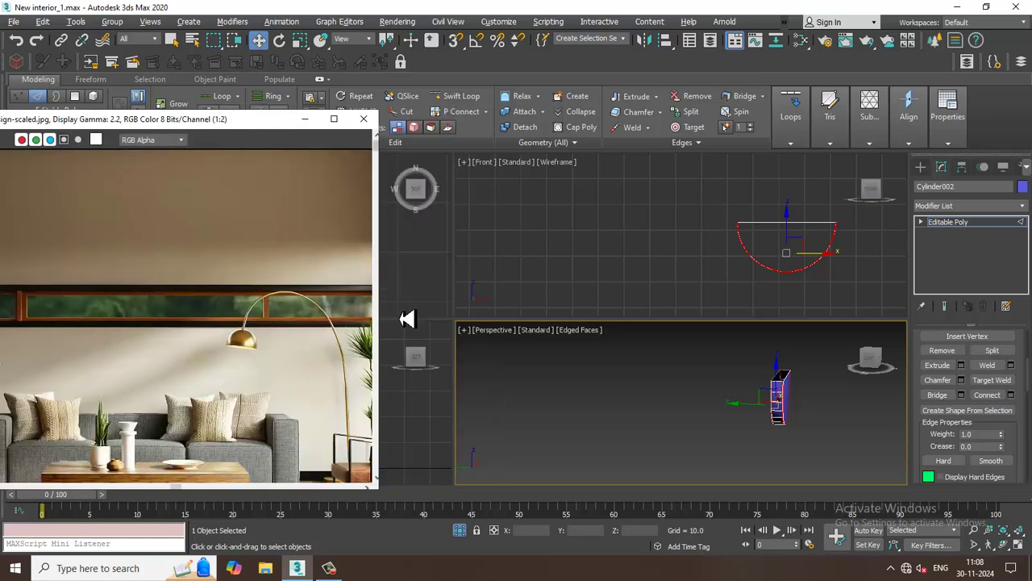
pyautogui.rightClick(429, 444)
pyautogui.press('z')
pyautogui.hotkey('alt', 'w')
pyautogui.scroll(-2, 608, 298)
pyautogui.moveTo(486, 344); pyautogui.dragTo(641, 320, button='middle')
pyautogui.press('1')
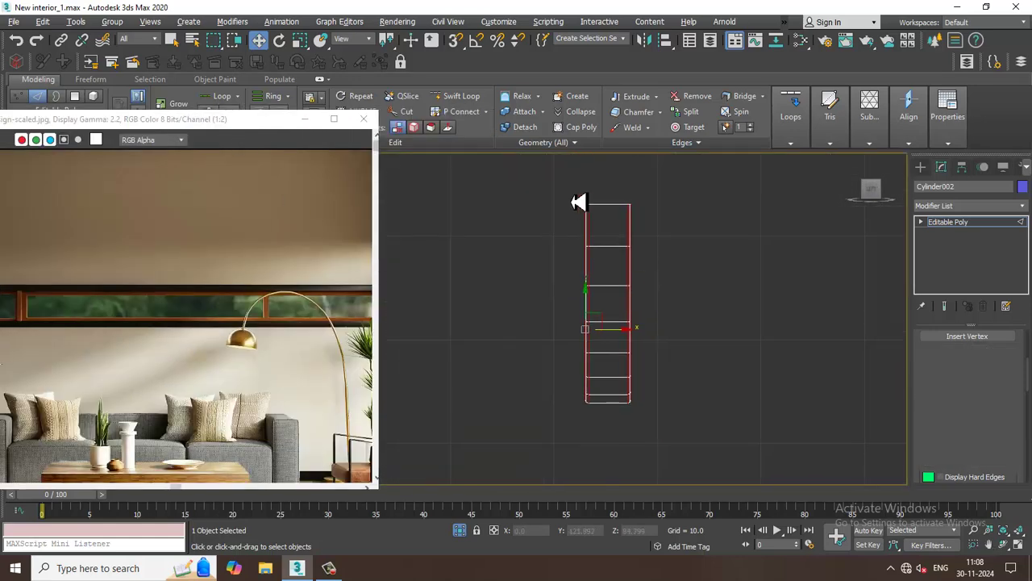
pyautogui.moveTo(550, 173); pyautogui.dragTo(608, 449)
pyautogui.moveTo(625, 330); pyautogui.dragTo(617, 332)
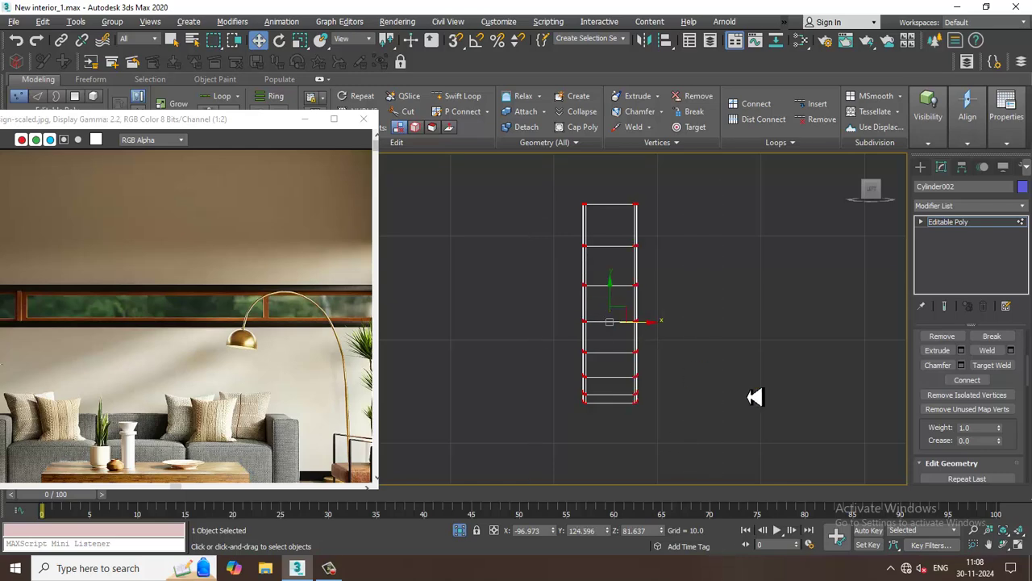
# - End the isolation of the planter and return from vertex editing to the whole object
pyautogui.hotkey('alt', 'w')
pyautogui.rightClick(721, 376)
pyautogui.hotkey('alt', 'w')
pyautogui.rightClick(720, 329)
pyautogui.click(759, 232)
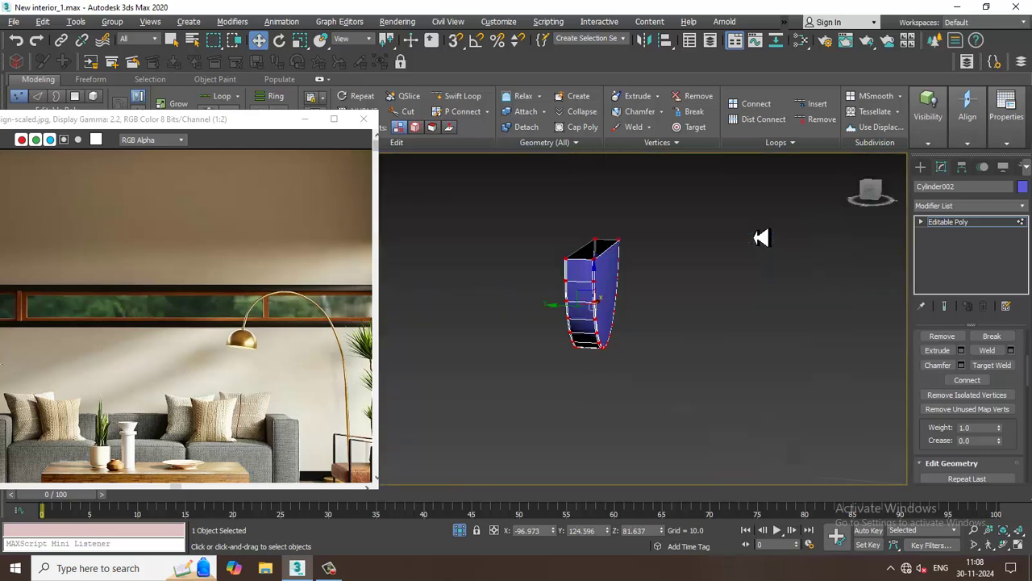
pyautogui.rightClick(743, 240)
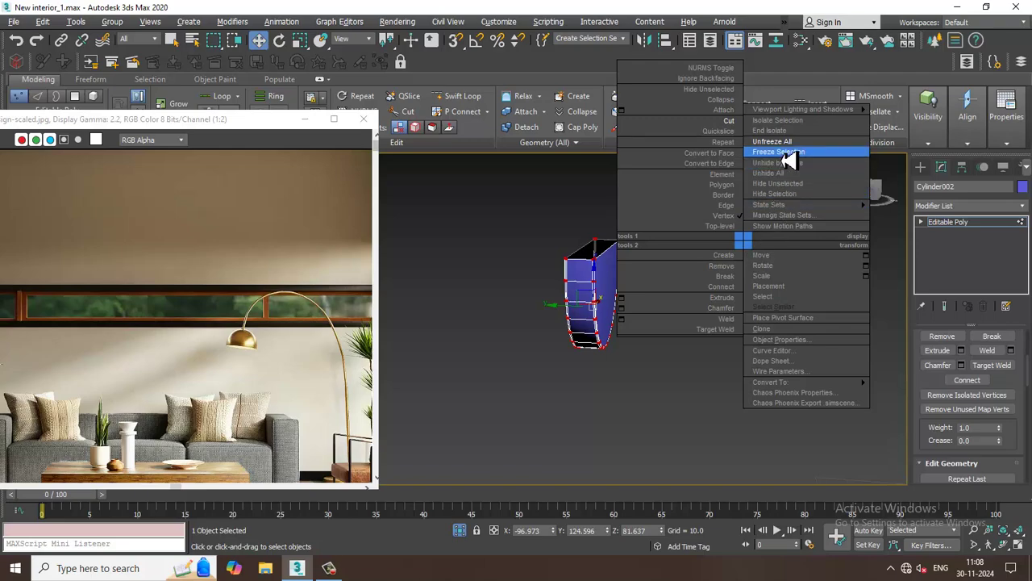
pyautogui.click(786, 131)
pyautogui.keyDown('alt'); pyautogui.moveTo(691, 223); pyautogui.dragTo(669, 274, button='middle'); pyautogui.keyUp('alt')
pyautogui.click(984, 231)
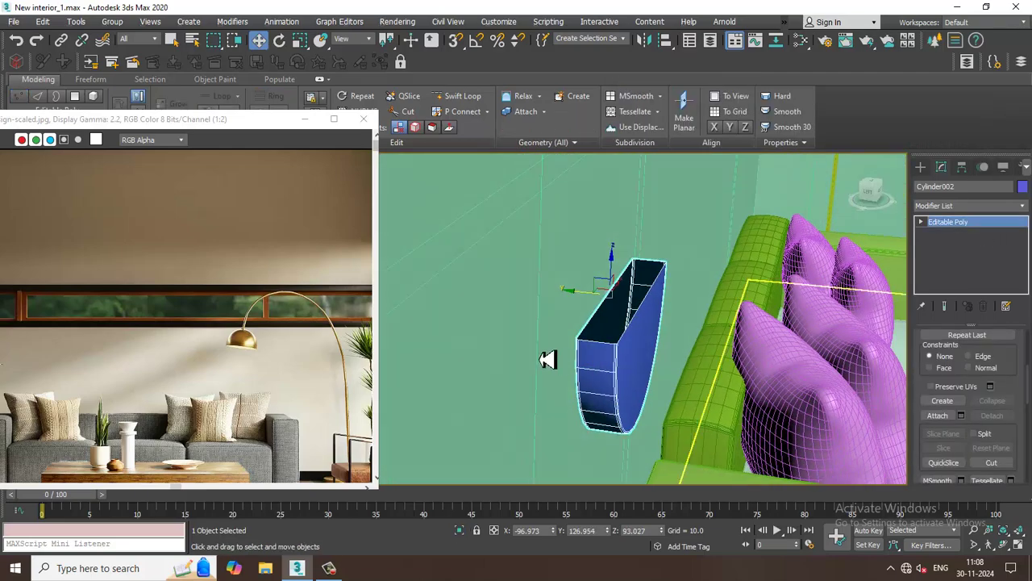
# - Move the half-round planter back along Y to about 128.8, against the wall behind the sofa
pyautogui.moveTo(592, 303); pyautogui.dragTo(582, 303)
pyautogui.scroll(-3, 710, 363)
pyautogui.press('f')
pyautogui.scroll(-2, 631, 341)
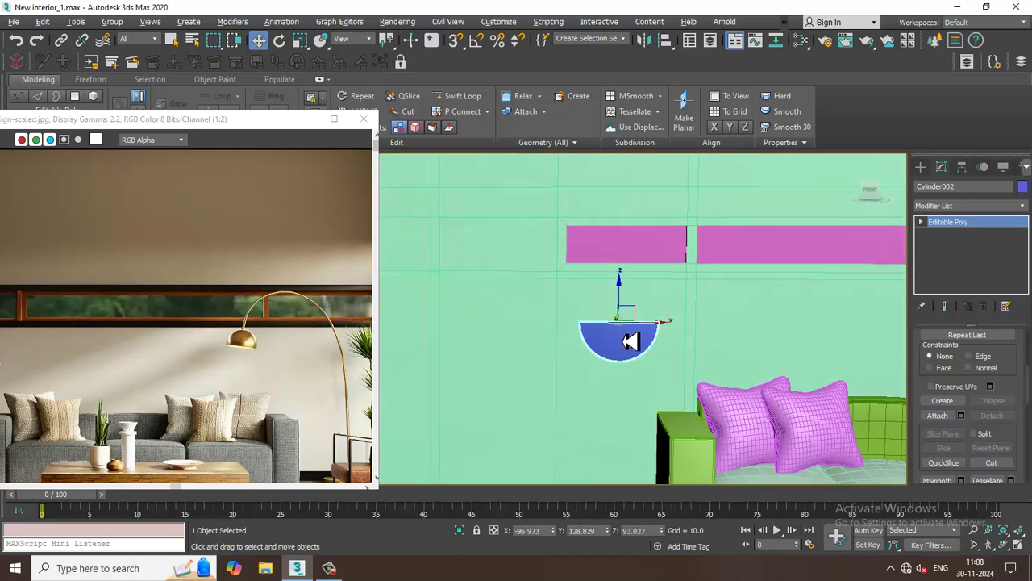
# - Compare the planter and the overall room arrangement with the full reference image
pyautogui.click(242, 169)
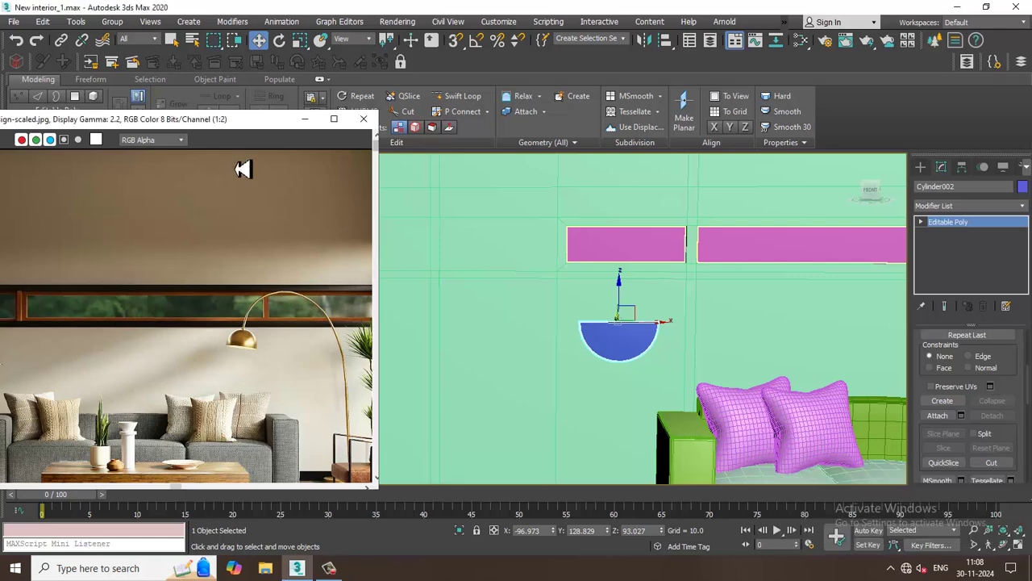
pyautogui.moveTo(216, 125); pyautogui.dragTo(270, 51)
pyautogui.scroll(-1, 247, 226)
pyautogui.moveTo(675, 300); pyautogui.dragTo(597, 278, button='middle')
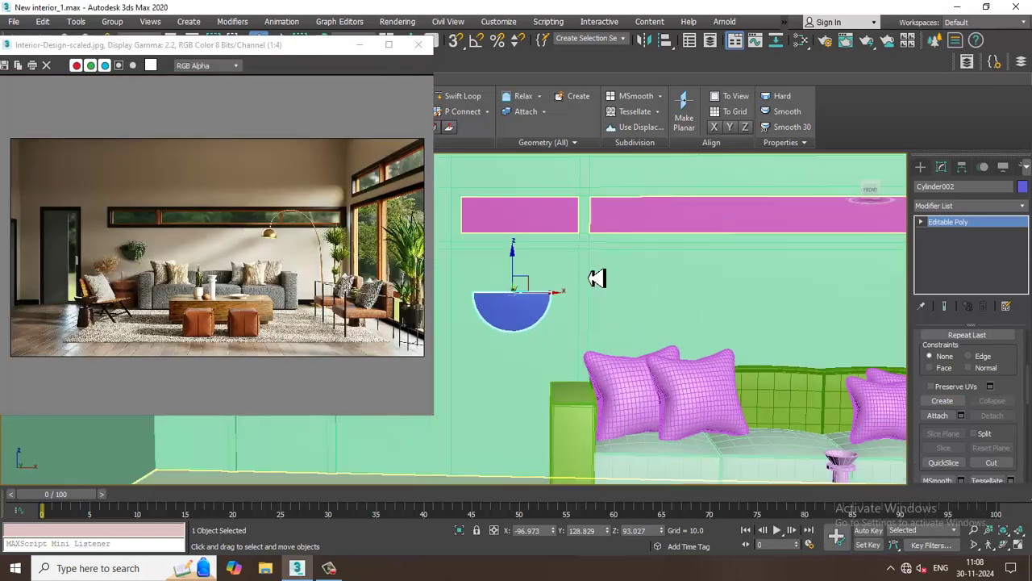
pyautogui.scroll(-4, 597, 278)
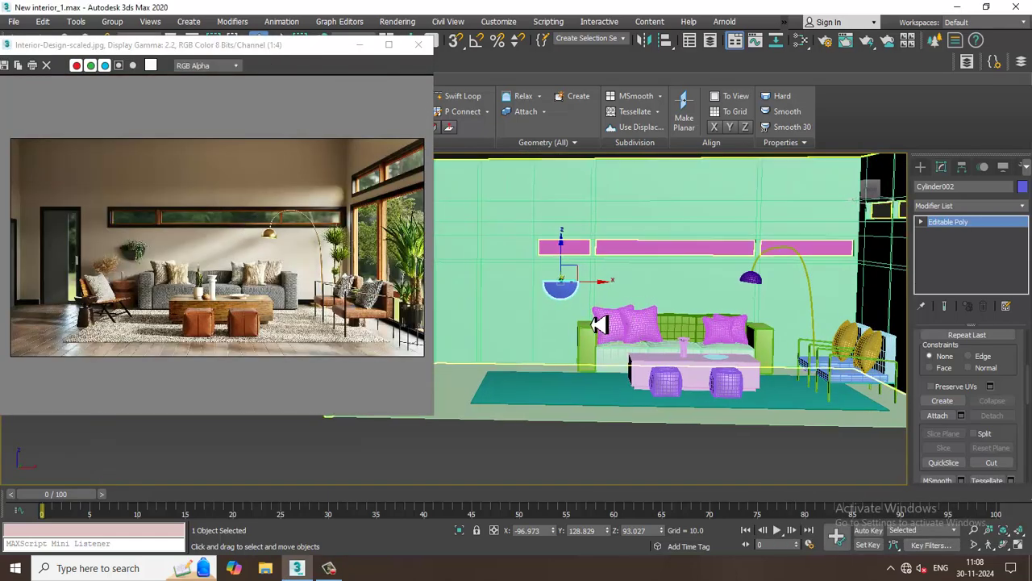
pyautogui.scroll(-1, 686, 327)
pyautogui.scroll(4, 654, 337)
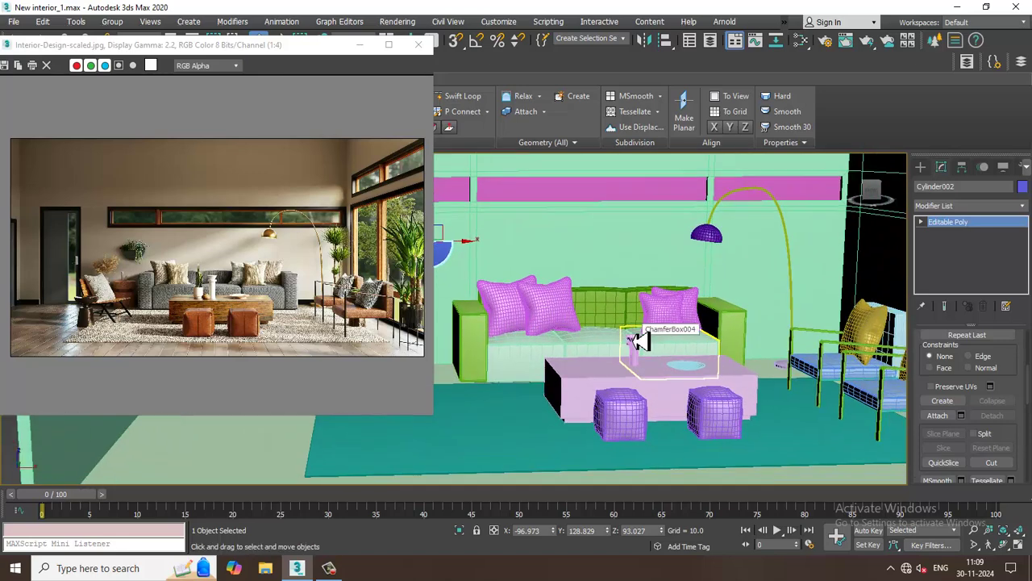
pyautogui.moveTo(442, 429); pyautogui.dragTo(352, 336)
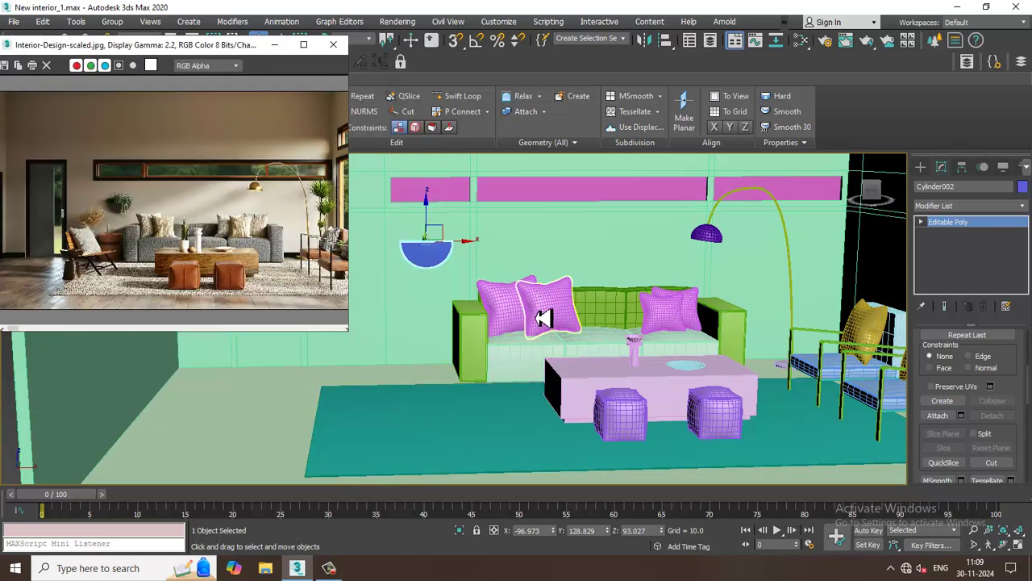